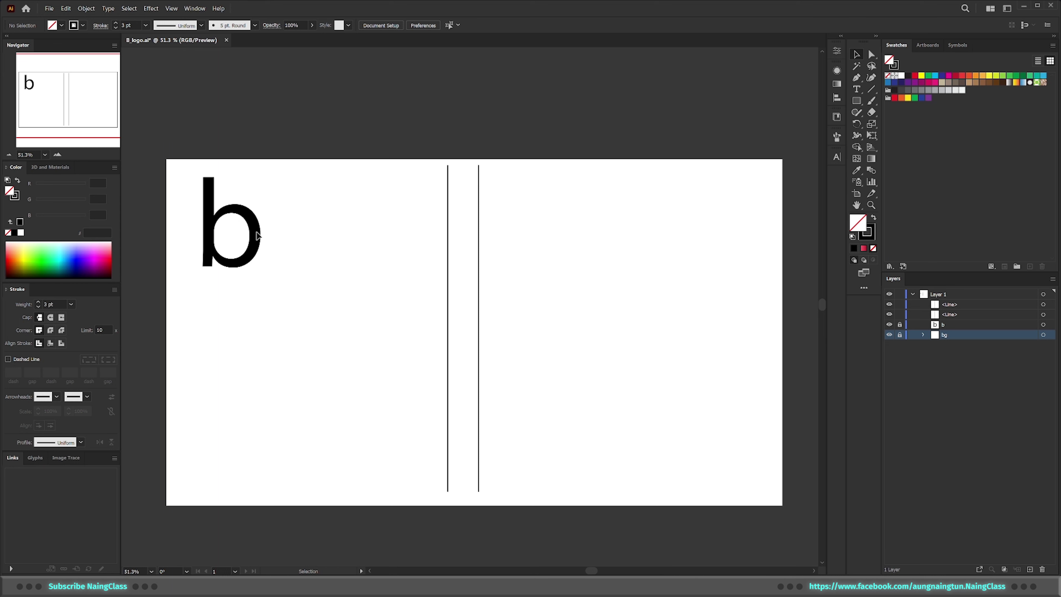
Duplicate the pair of vertical lines to both sides of the artboard, and lay a copy rotated 90° across the upper part of the rightmost pair
{"action": "left_click_drag", "start_coordinate": [421, 321], "coordinate": [422, 321]}
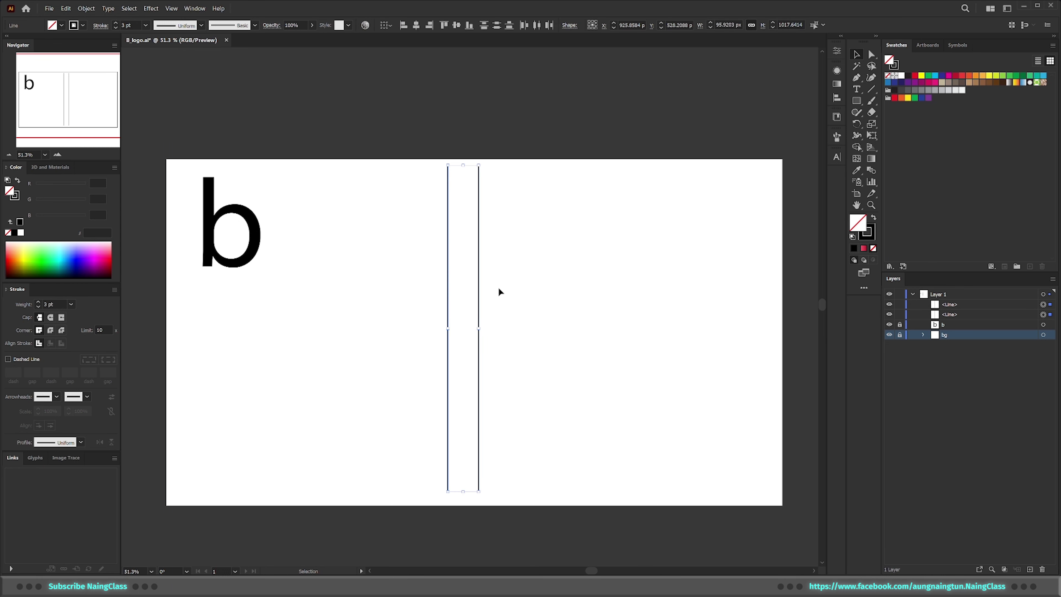
{"action": "left_click_drag", "start_coordinate": [479, 316], "coordinate": [679, 310]}
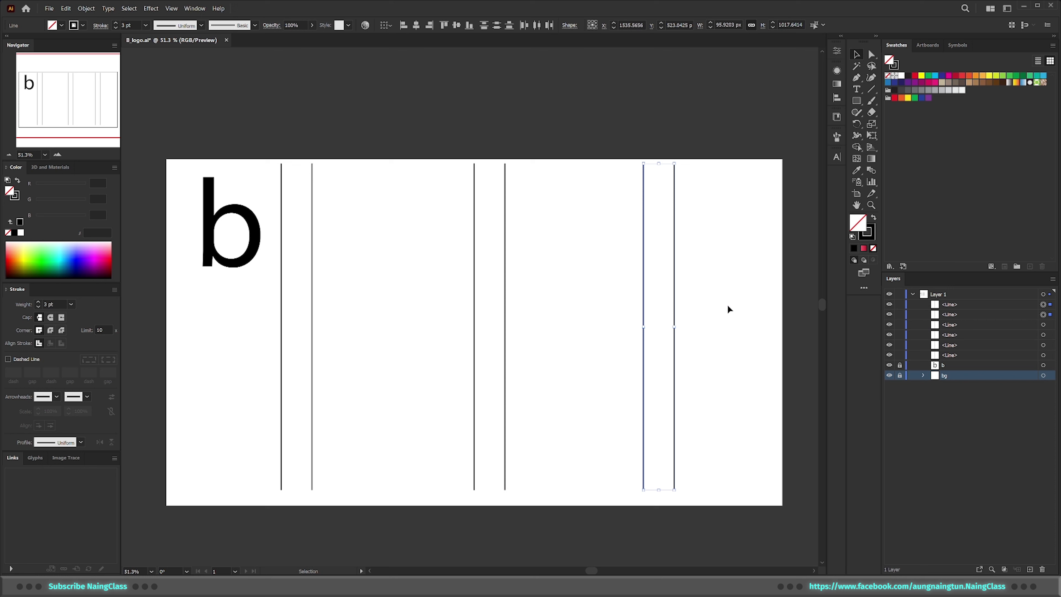
{"action": "key", "text": "ctrl+c"}
{"action": "key", "text": "ctrl+f"}
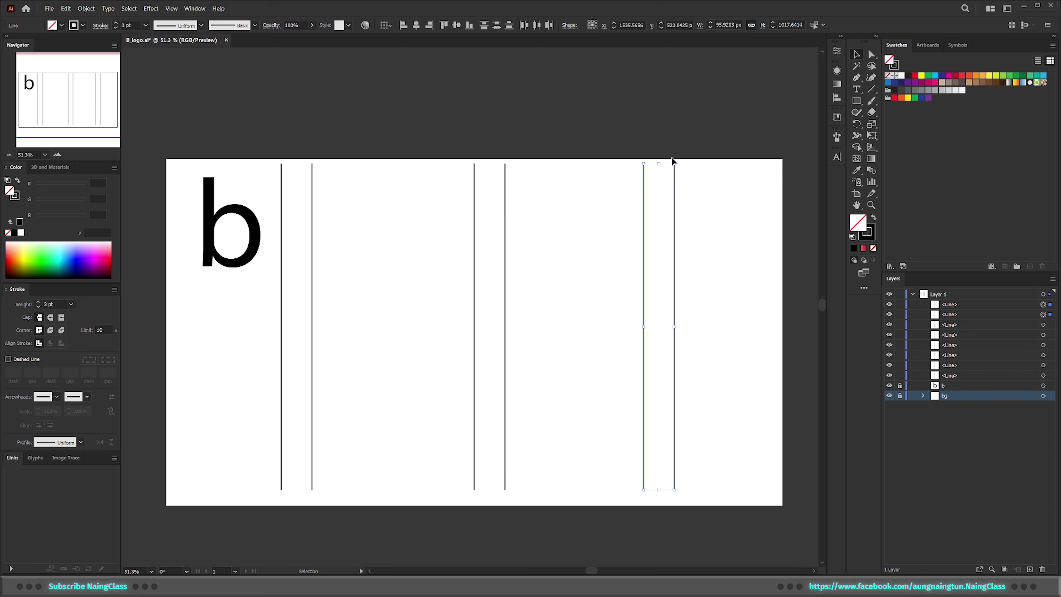
{"action": "left_click_drag", "start_coordinate": [681, 162], "coordinate": [741, 326]}
{"action": "left_click_drag", "start_coordinate": [743, 359], "coordinate": [596, 340]}
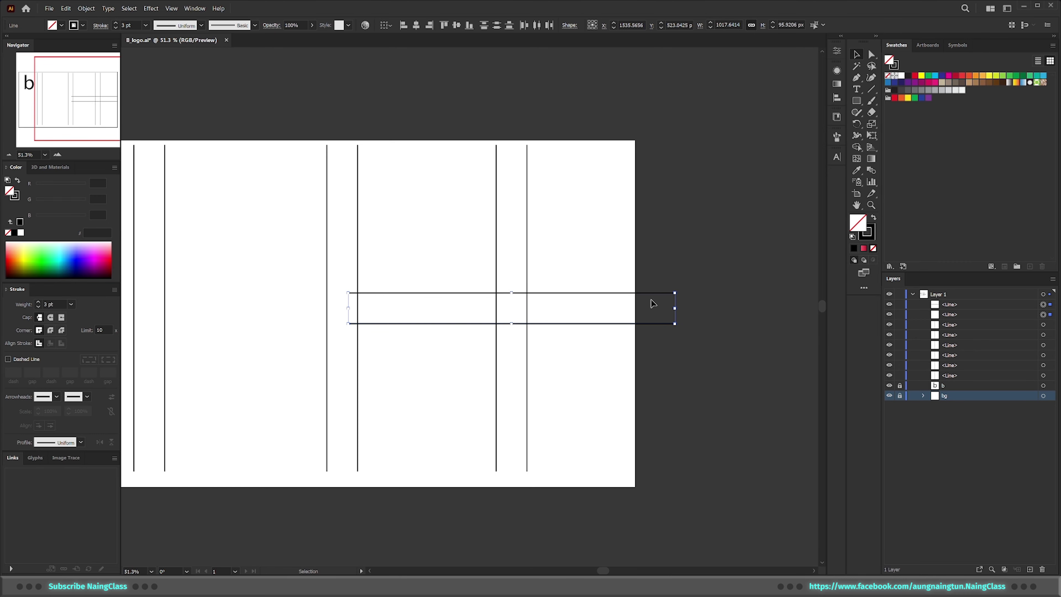
{"action": "left_click_drag", "start_coordinate": [667, 297], "coordinate": [456, 274]}
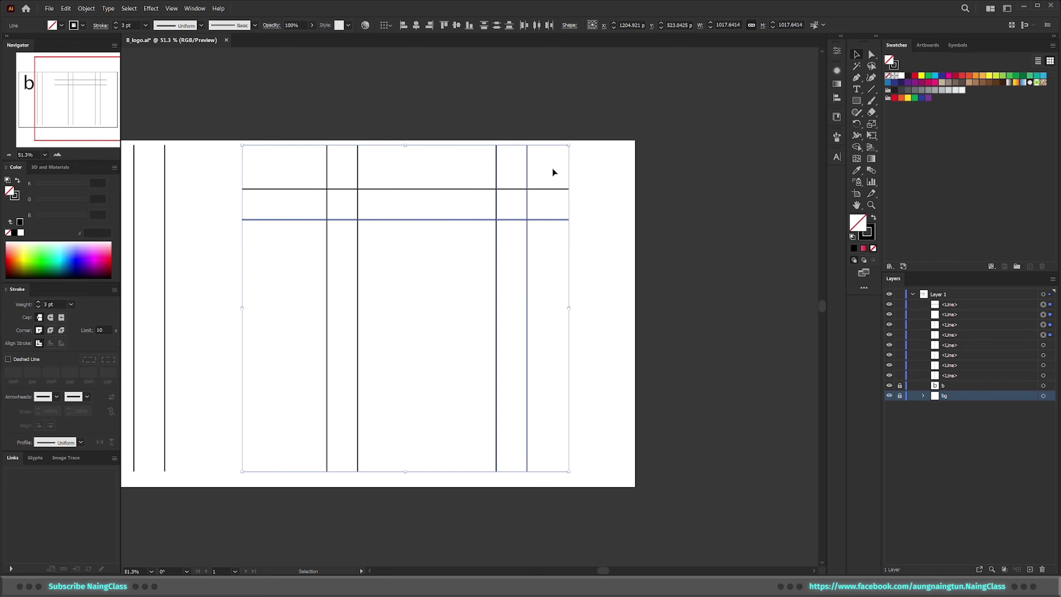
Rotate the crossing horizontal and vertical line pairs by 45° and place them so they run diagonally across the middle vertical pair
{"action": "left_click_drag", "start_coordinate": [570, 142], "coordinate": [629, 301]}
{"action": "left_click_drag", "start_coordinate": [518, 253], "coordinate": [383, 302]}
{"action": "left_click_drag", "start_coordinate": [386, 394], "coordinate": [387, 378]}
{"action": "left_click_drag", "start_coordinate": [406, 296], "coordinate": [425, 353]}
Extend the upper ends of the middle vertical line pair above the artboard edge
{"action": "key", "text": "a"}
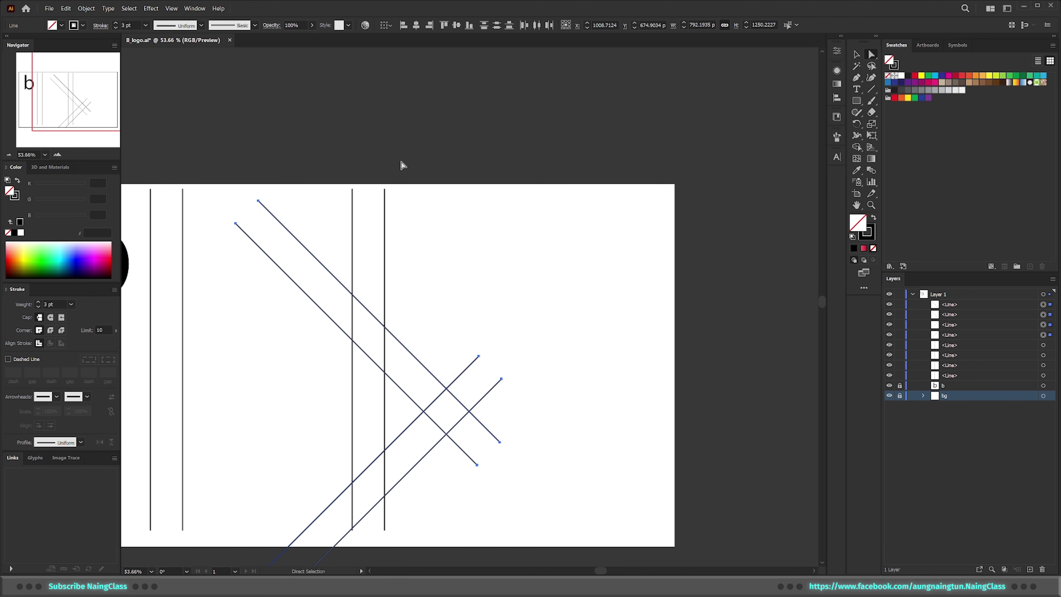
{"action": "left_click_drag", "start_coordinate": [328, 208], "coordinate": [383, 158]}
{"action": "left_click", "coordinate": [438, 166]}
Draw a short horizontal Pen line across the upper ends of the middle vertical pair to cap them
{"action": "key", "text": "p"}
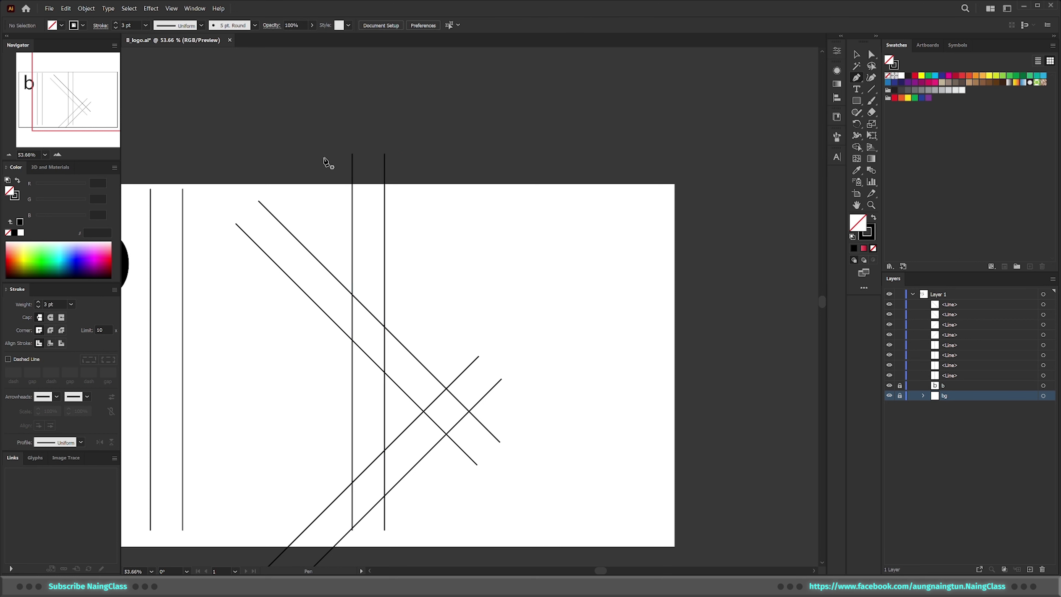
{"action": "left_click", "coordinate": [334, 163]}
{"action": "left_click", "coordinate": [402, 164]}
{"action": "key", "text": "v"}
{"action": "left_click", "coordinate": [453, 186]}
Using Shape Builder on the vertical, diagonal and cap lines, merge the upper diagonal bar through its crossing and the full vertical stem
{"action": "left_click_drag", "start_coordinate": [466, 246], "coordinate": [534, 200]}
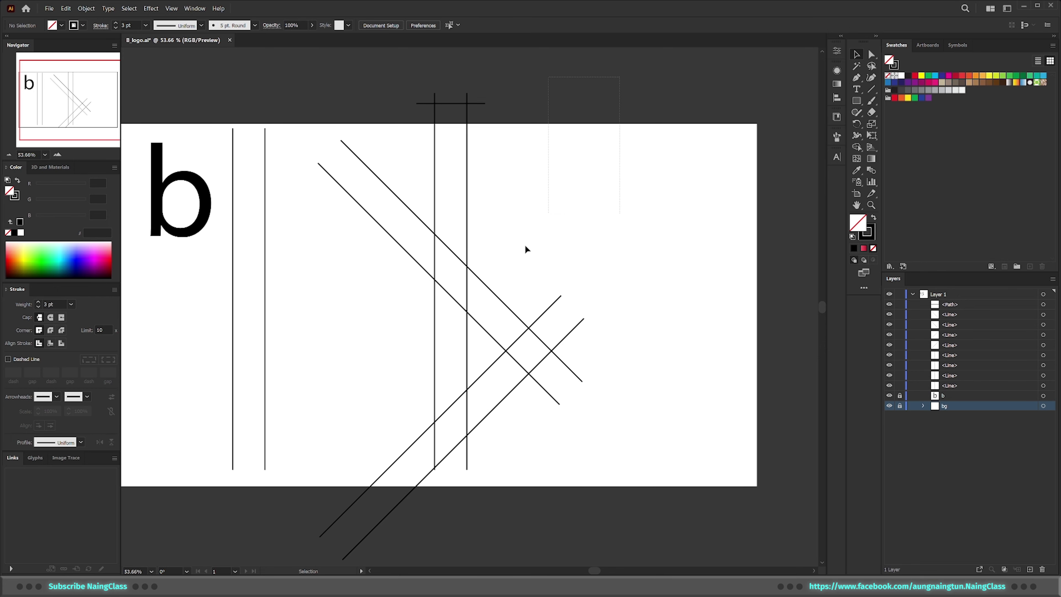
{"action": "left_click_drag", "start_coordinate": [525, 249], "coordinate": [339, 515]}
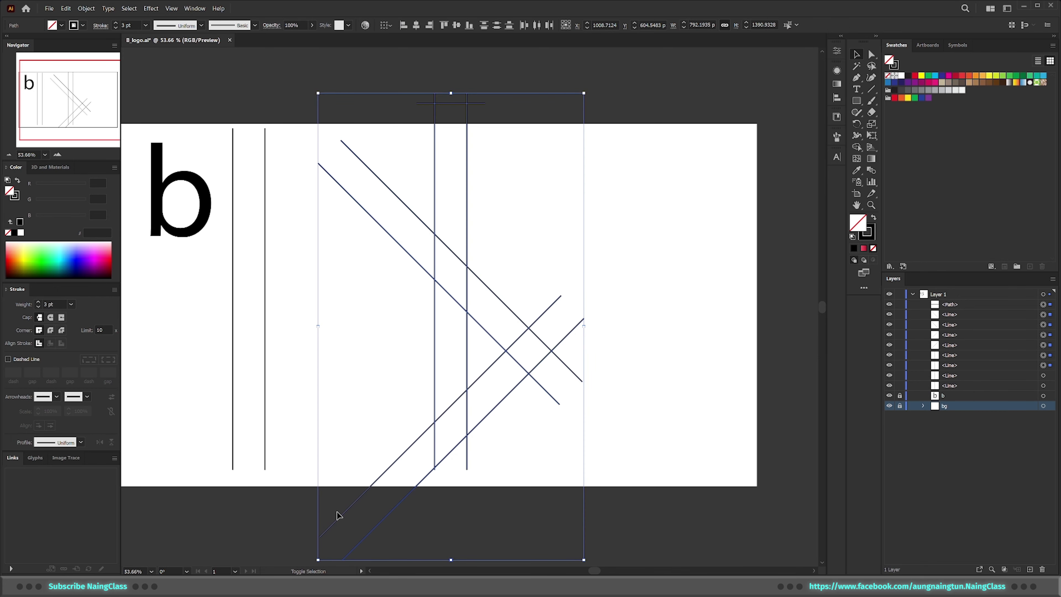
{"action": "key", "text": "shift+m"}
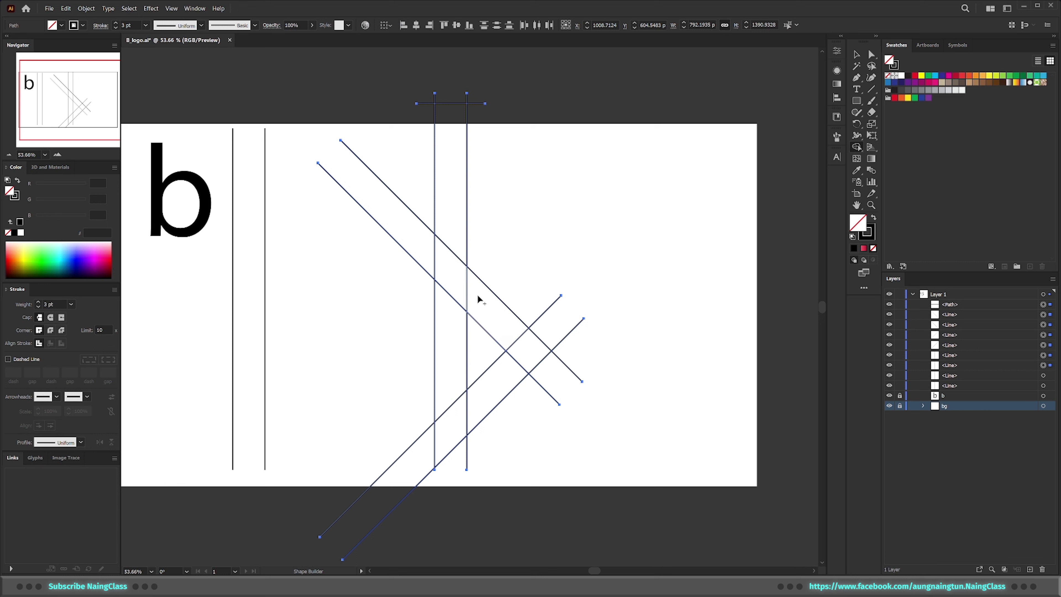
{"action": "left_click_drag", "start_coordinate": [531, 347], "coordinate": [535, 351]}
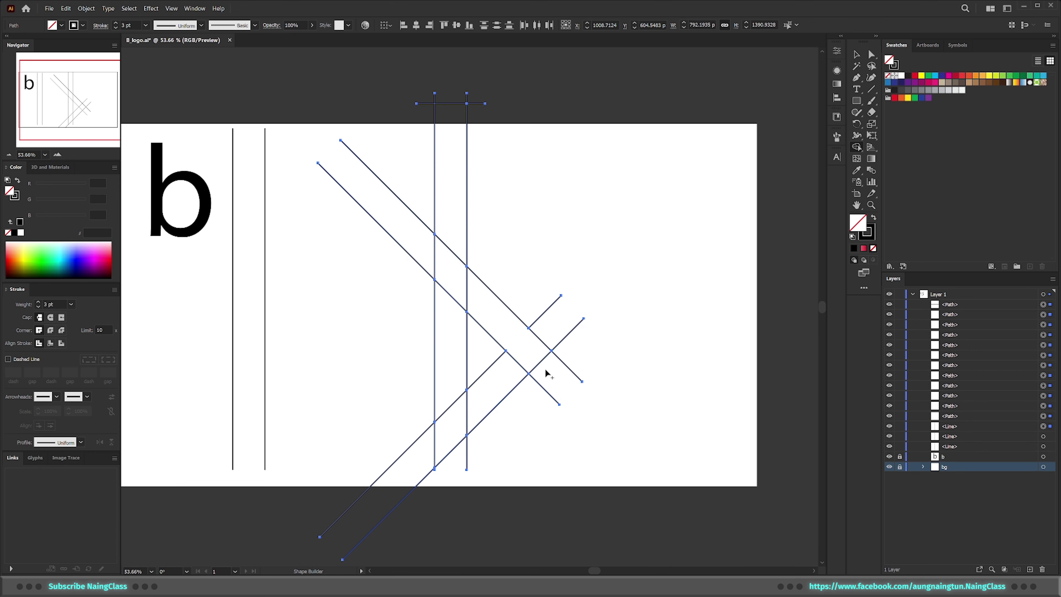
{"action": "mouse_move", "coordinate": [476, 424]}
{"action": "left_mouse_down"}
{"action": "mouse_move", "coordinate": [441, 407]}
{"action": "mouse_move", "coordinate": [457, 291]}
{"action": "mouse_move", "coordinate": [456, 180]}
{"action": "left_mouse_up"}
{"action": "left_click_drag", "start_coordinate": [453, 122], "coordinate": [453, 121]}
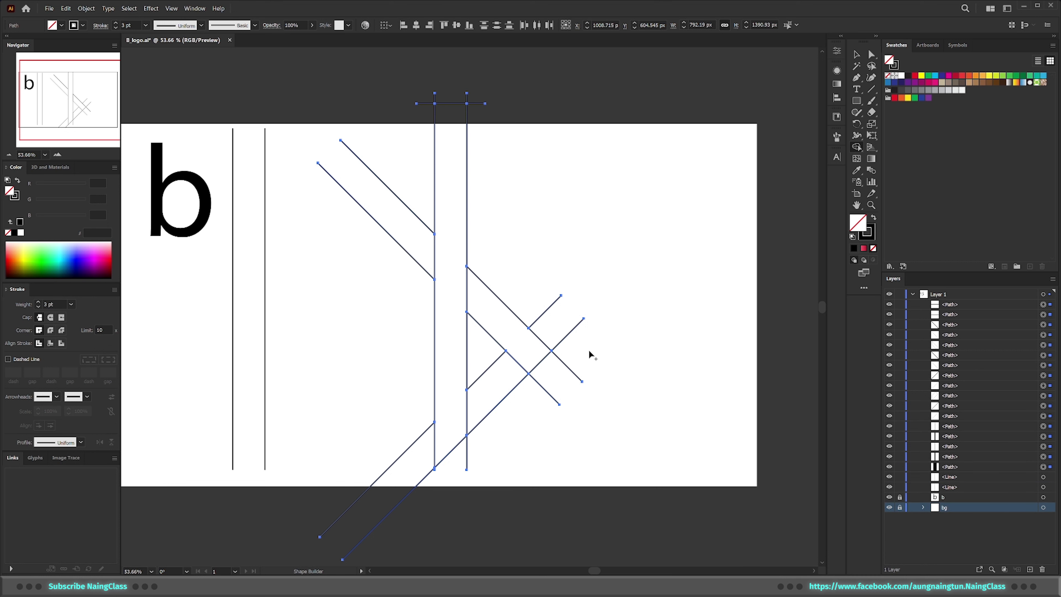
Erase the overhanging diagonal line ends around the stem and the line stubs beyond the cap with Shape Builder
{"action": "left_click_drag", "start_coordinate": [582, 347], "coordinate": [581, 349]}
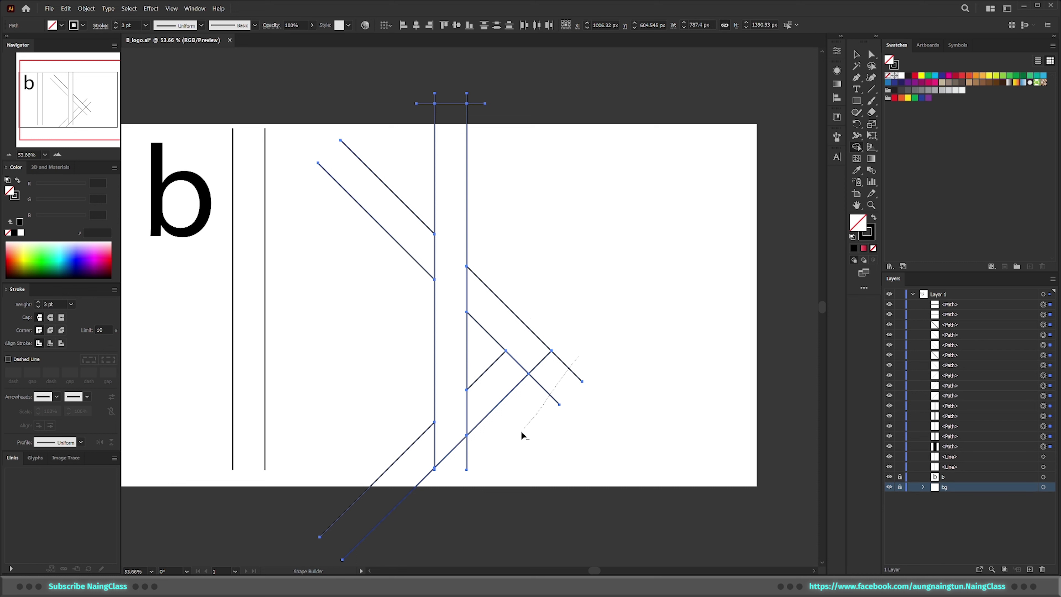
{"action": "left_click_drag", "start_coordinate": [521, 431], "coordinate": [519, 434]}
{"action": "left_click_drag", "start_coordinate": [382, 436], "coordinate": [425, 518]}
{"action": "left_click_drag", "start_coordinate": [386, 149], "coordinate": [354, 259]}
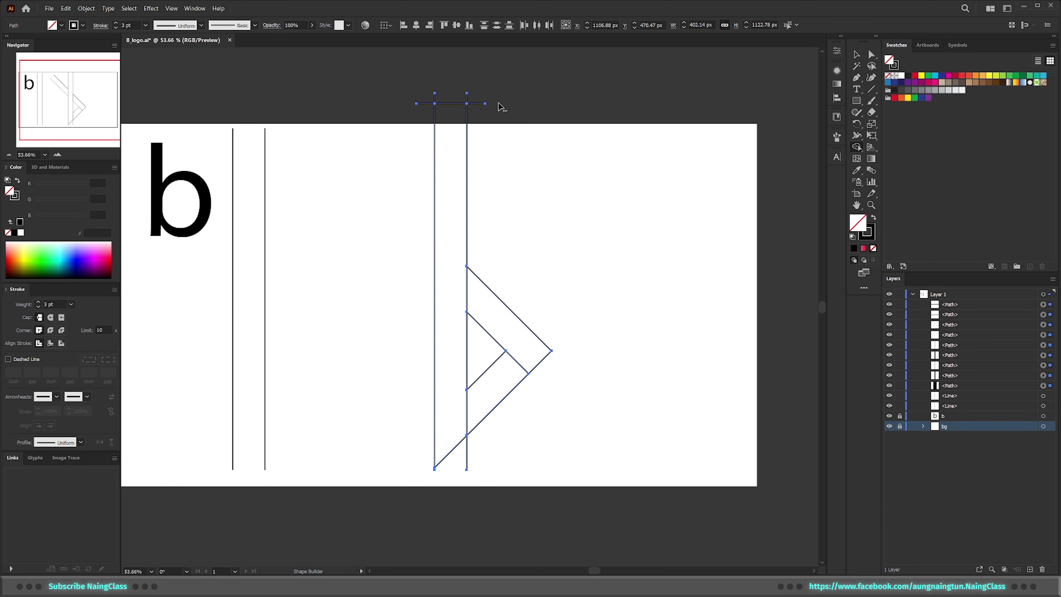
{"action": "mouse_move", "coordinate": [484, 115]}
{"action": "left_mouse_down"}
{"action": "mouse_move", "coordinate": [411, 99]}
{"action": "mouse_move", "coordinate": [423, 93]}
{"action": "mouse_move", "coordinate": [421, 142]}
{"action": "left_mouse_up"}
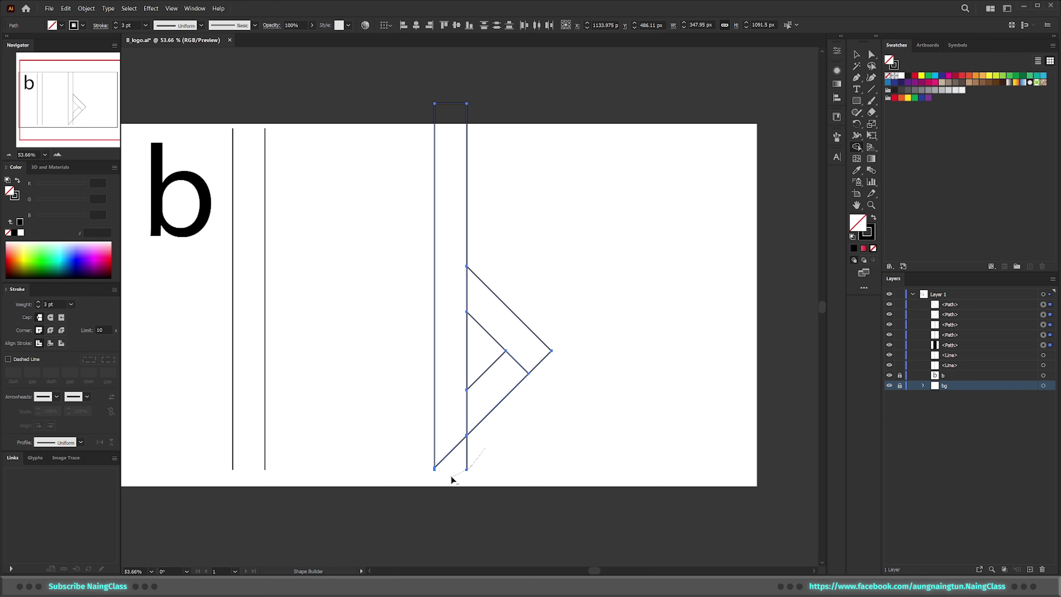
Remove the leftover line stubs at the stem's lower tip and deselect the finished shapes
{"action": "left_click_drag", "start_coordinate": [451, 476], "coordinate": [450, 476]}
{"action": "scroll", "coordinate": [435, 467], "scroll_direction": "up", "scroll_amount": 10}
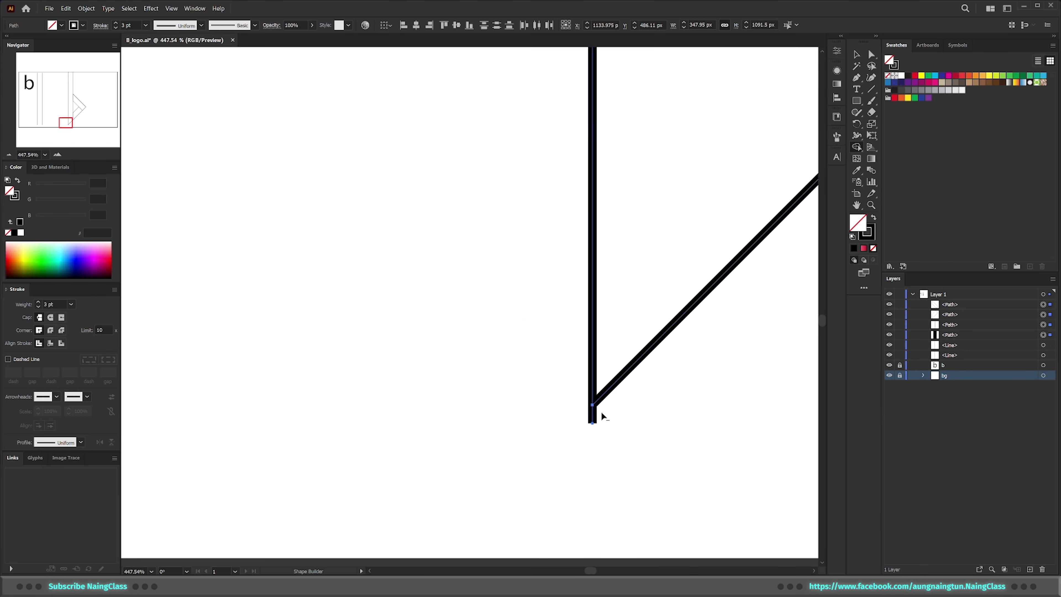
{"action": "left_click", "coordinate": [581, 417], "text": "alt"}
{"action": "scroll", "coordinate": [659, 291], "scroll_direction": "down", "scroll_amount": 10}
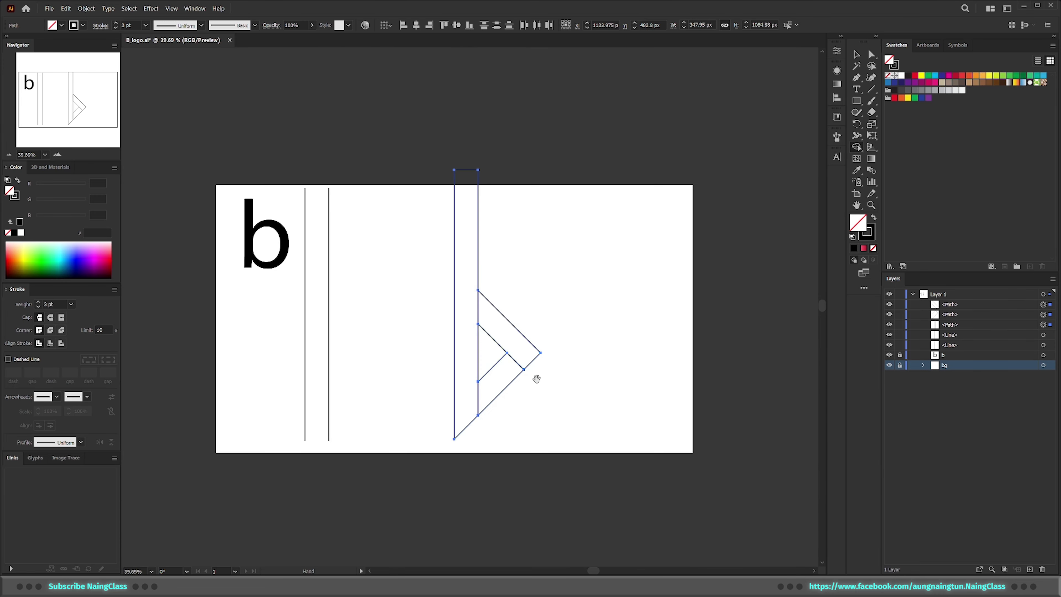
{"action": "key", "text": "v"}
{"action": "left_click", "coordinate": [549, 282]}
Check that the stem and the two diagonal bars are separate shapes by shifting the upper bar and toggling each shape's visibility
{"action": "scroll", "coordinate": [516, 372], "scroll_direction": "up", "scroll_amount": 3}
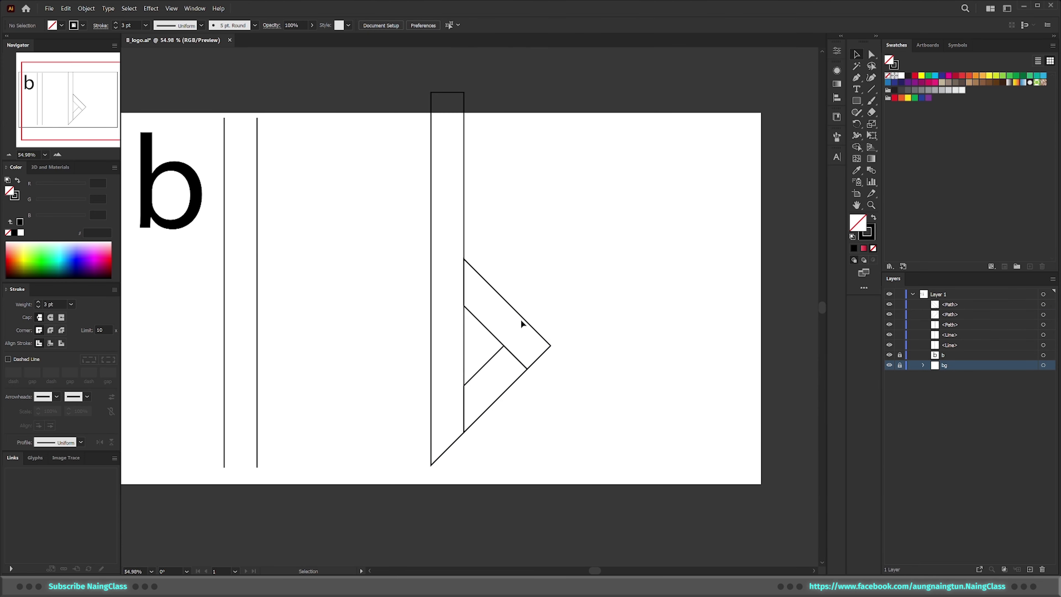
{"action": "left_click_drag", "start_coordinate": [521, 317], "coordinate": [620, 268]}
{"action": "key", "text": "ctrl+z"}
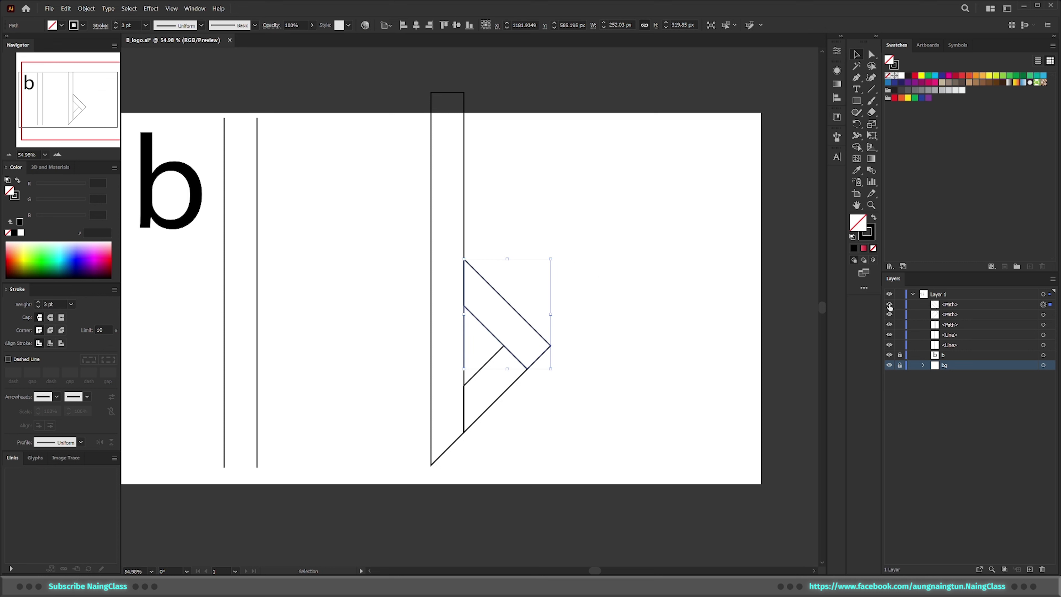
{"action": "left_click", "coordinate": [889, 305]}
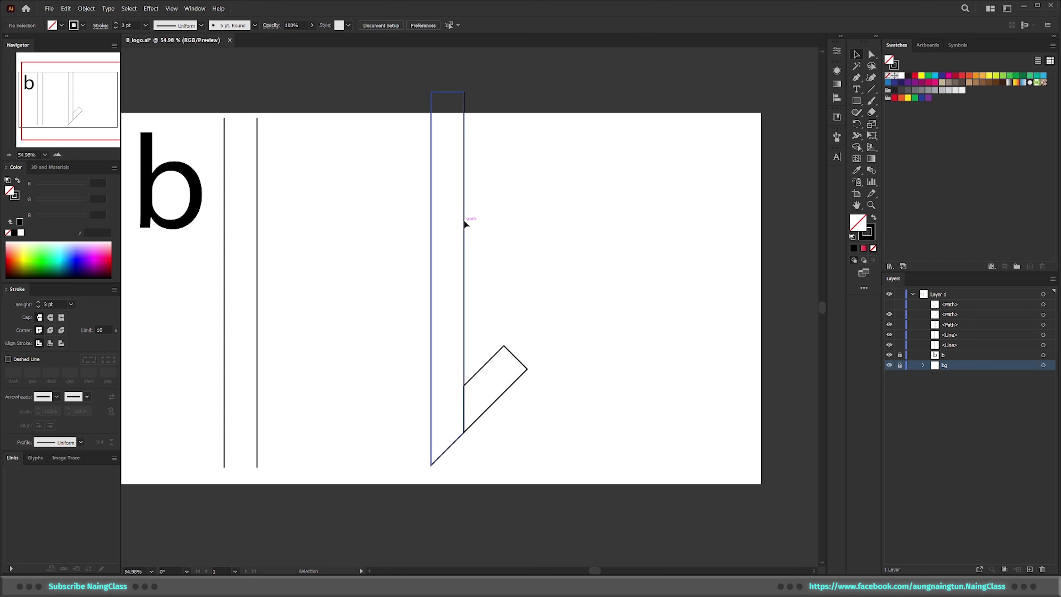
{"action": "left_click", "coordinate": [464, 220]}
{"action": "left_click", "coordinate": [890, 324]}
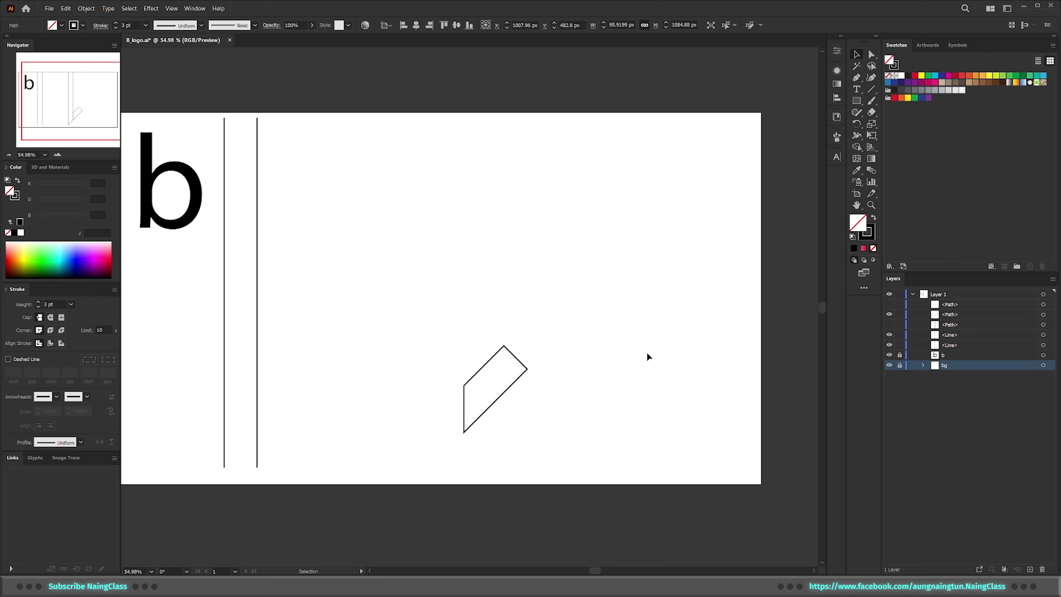
{"action": "left_click", "coordinate": [516, 358]}
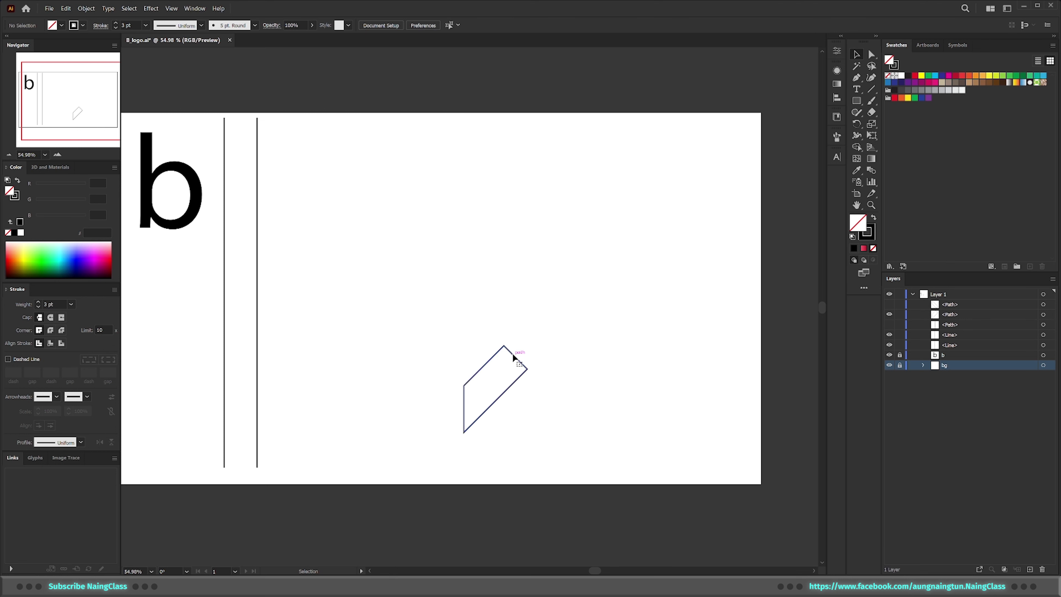
{"action": "left_click", "coordinate": [889, 315]}
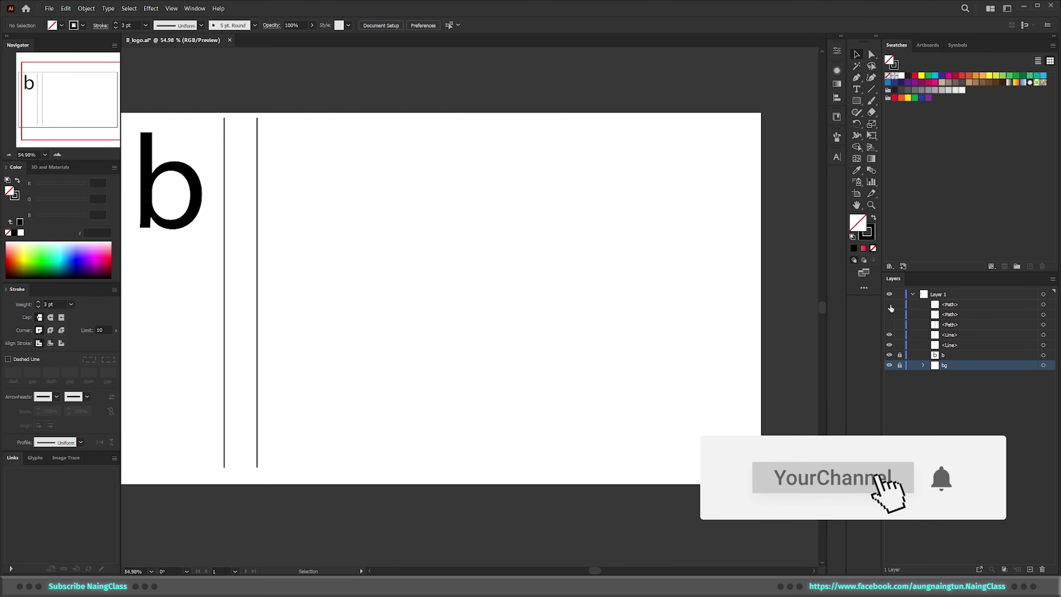
{"action": "key", "text": "z"}
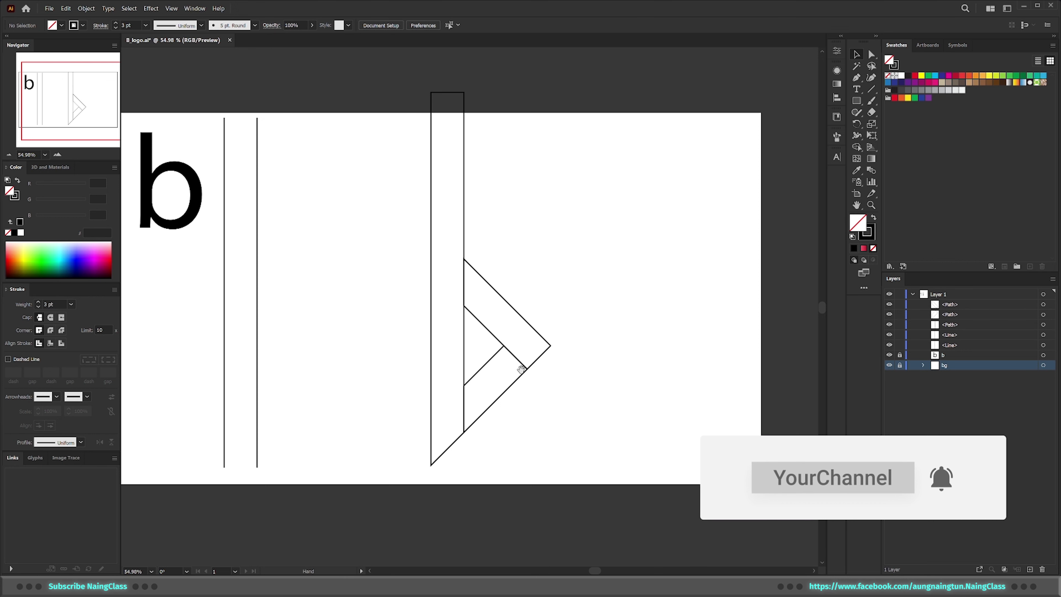
Duplicate the lower diagonal bar in place, directly in front of the original
{"action": "left_click", "coordinate": [529, 367]}
{"action": "left_click_drag", "start_coordinate": [544, 366], "coordinate": [578, 365]}
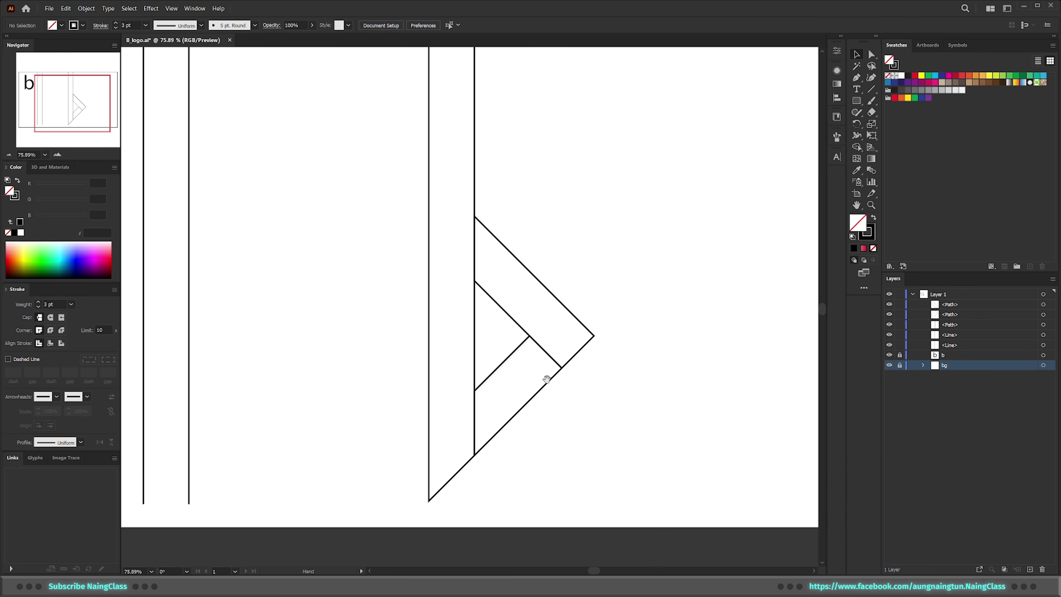
{"action": "scroll", "coordinate": [545, 378], "scroll_direction": "up", "scroll_amount": 2}
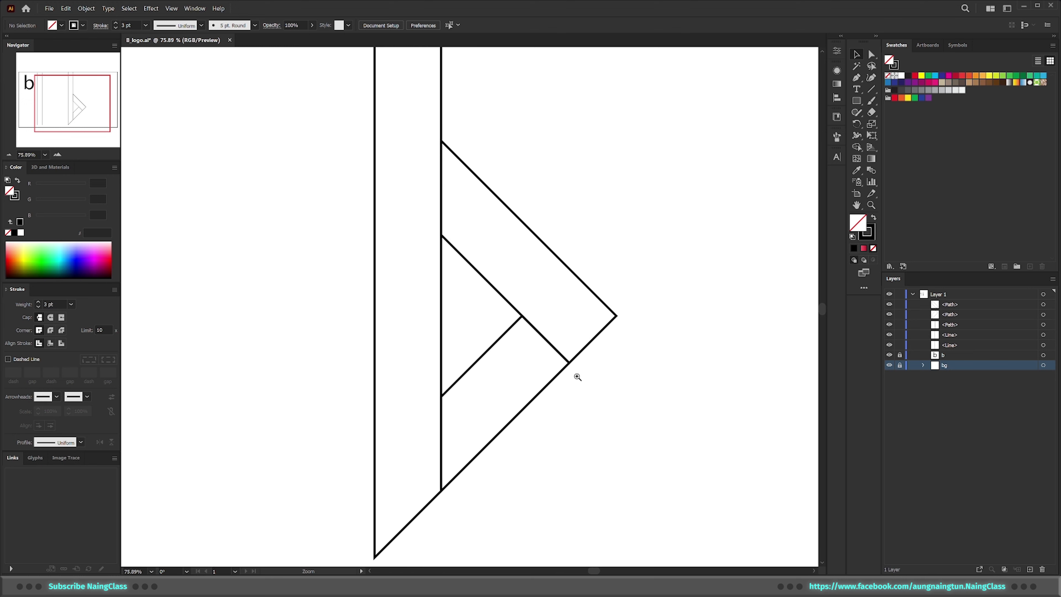
{"action": "left_click", "coordinate": [541, 395]}
{"action": "left_click_drag", "start_coordinate": [542, 395], "coordinate": [539, 420]}
{"action": "key", "text": "ctrl+z"}
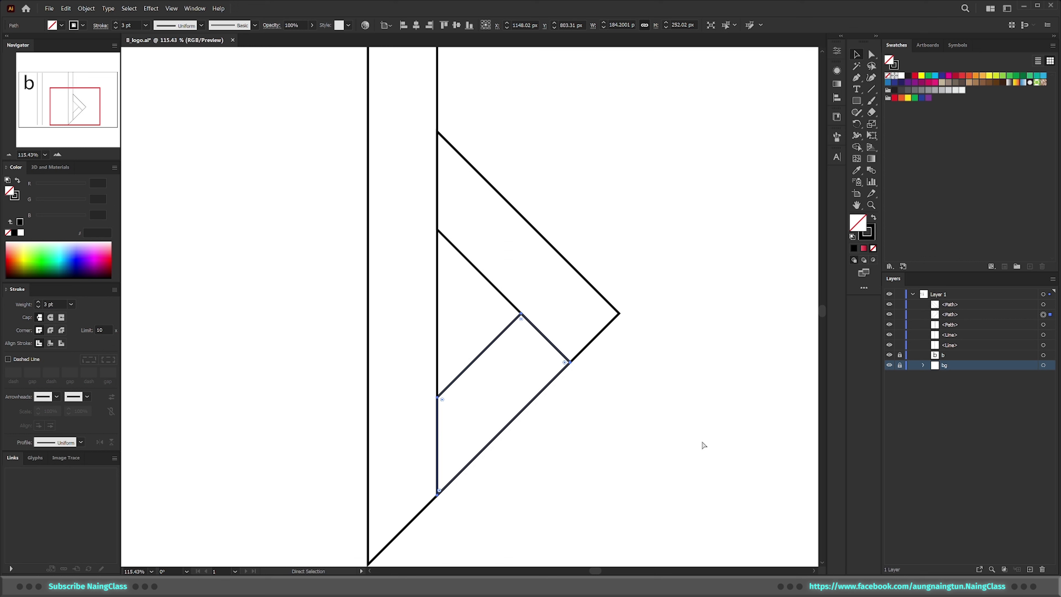
{"action": "key", "text": "ctrl+f"}
Round the outer corner of the copied lower bar and the outer tip of the upper bar to about 48 px
{"action": "scroll", "coordinate": [599, 362], "scroll_direction": "up", "scroll_amount": 3}
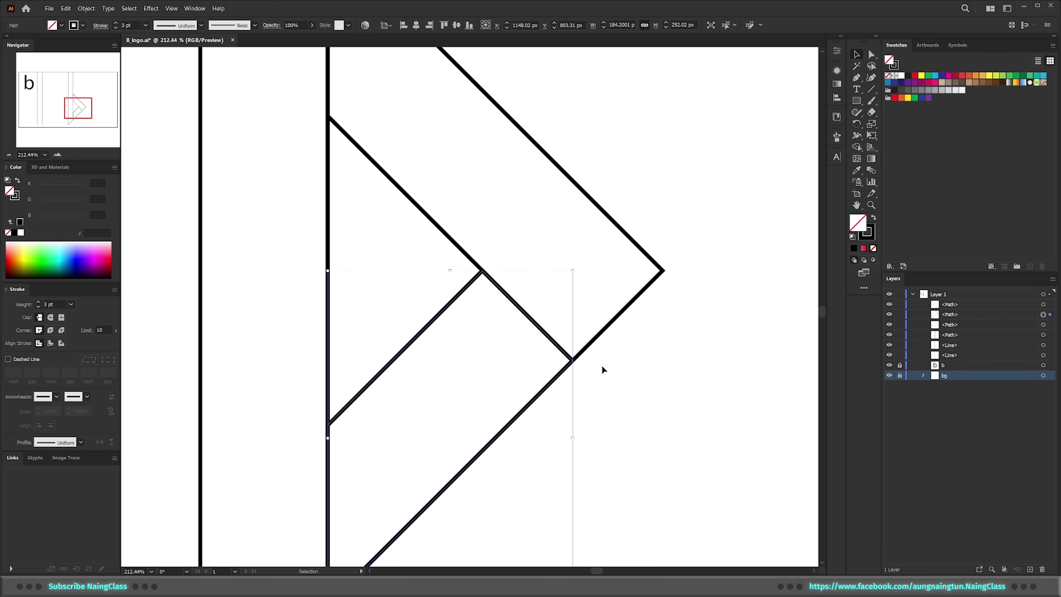
{"action": "key", "text": "a"}
{"action": "left_click", "coordinate": [573, 361]}
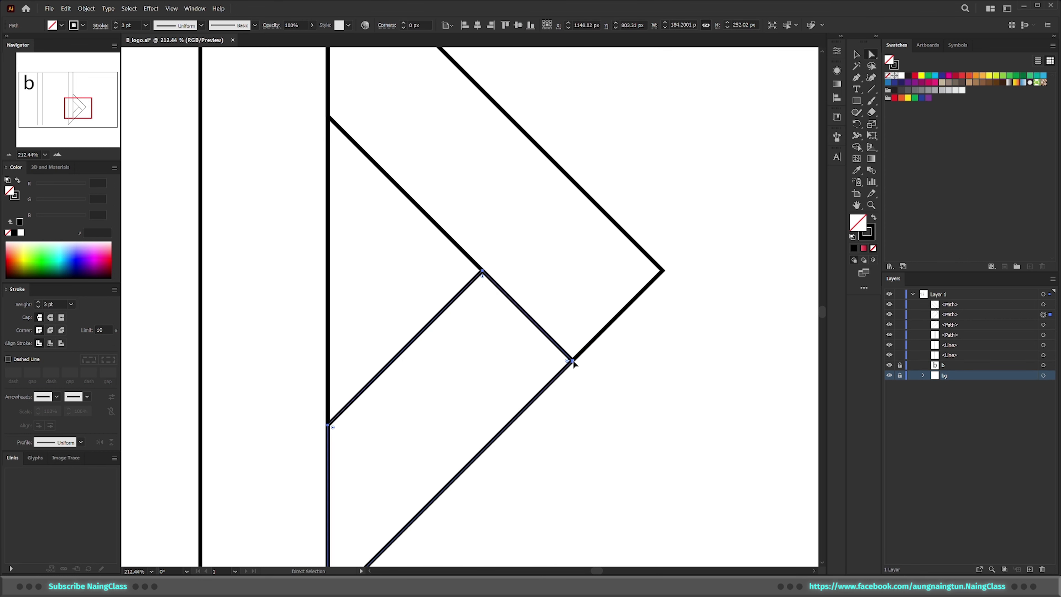
{"action": "left_click", "coordinate": [572, 360]}
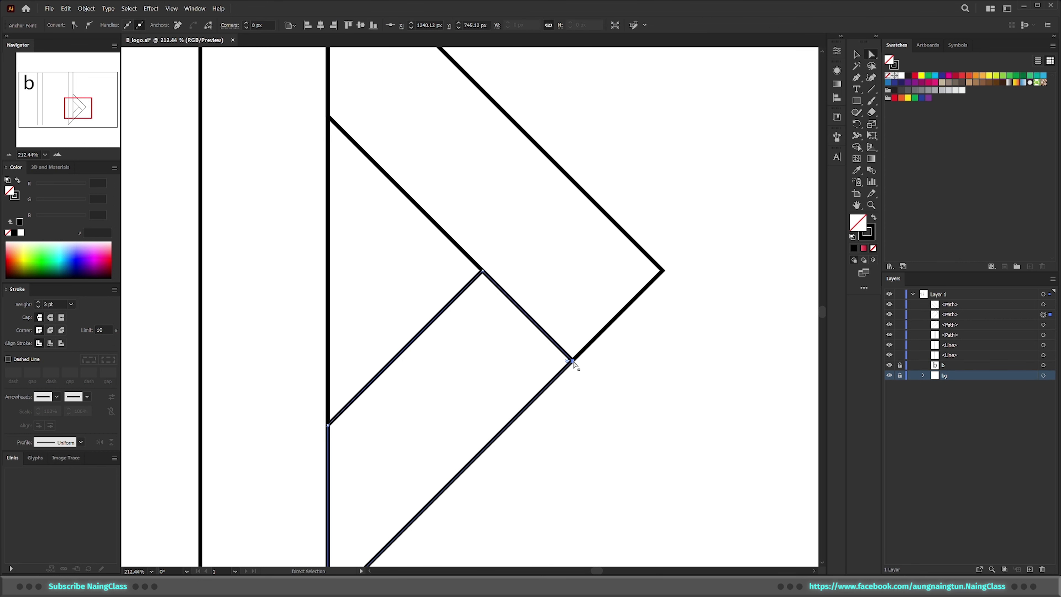
{"action": "left_click", "coordinate": [664, 273], "text": "shift"}
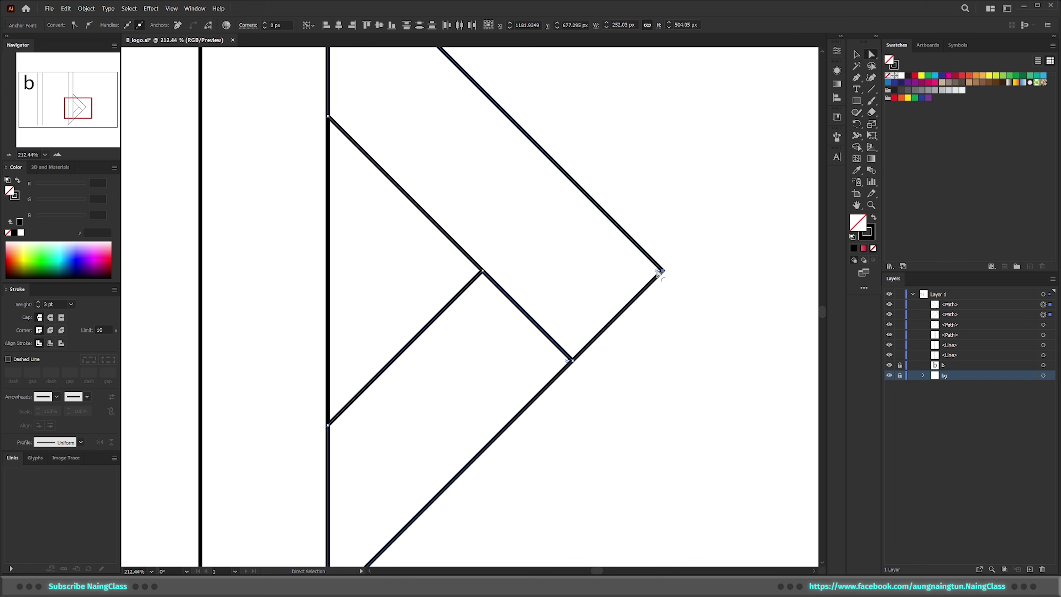
{"action": "left_click_drag", "start_coordinate": [657, 273], "coordinate": [573, 318]}
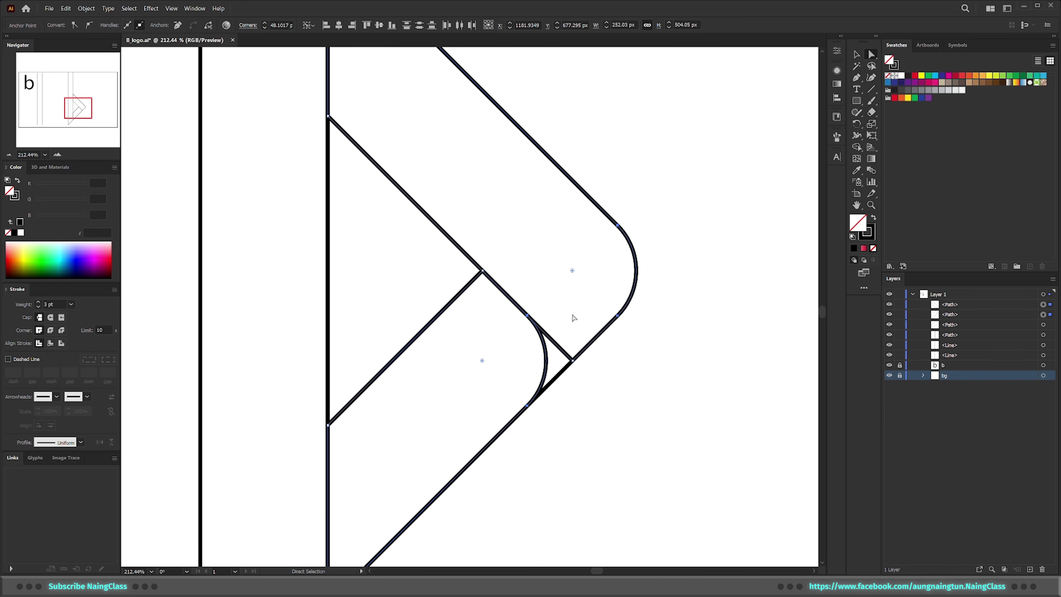
{"action": "key", "text": "v"}
{"action": "left_click", "coordinate": [654, 379]}
{"action": "left_click_drag", "start_coordinate": [641, 337], "coordinate": [562, 325]}
{"action": "key", "text": "v"}
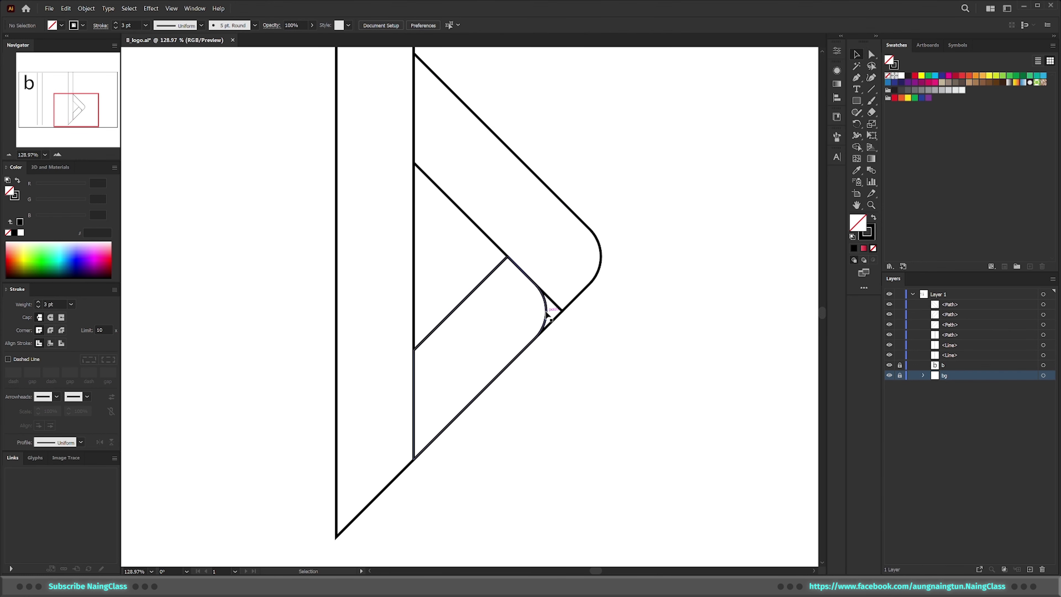
{"action": "left_click_drag", "start_coordinate": [548, 311], "coordinate": [678, 381]}
{"action": "key", "text": "ctrl+z"}
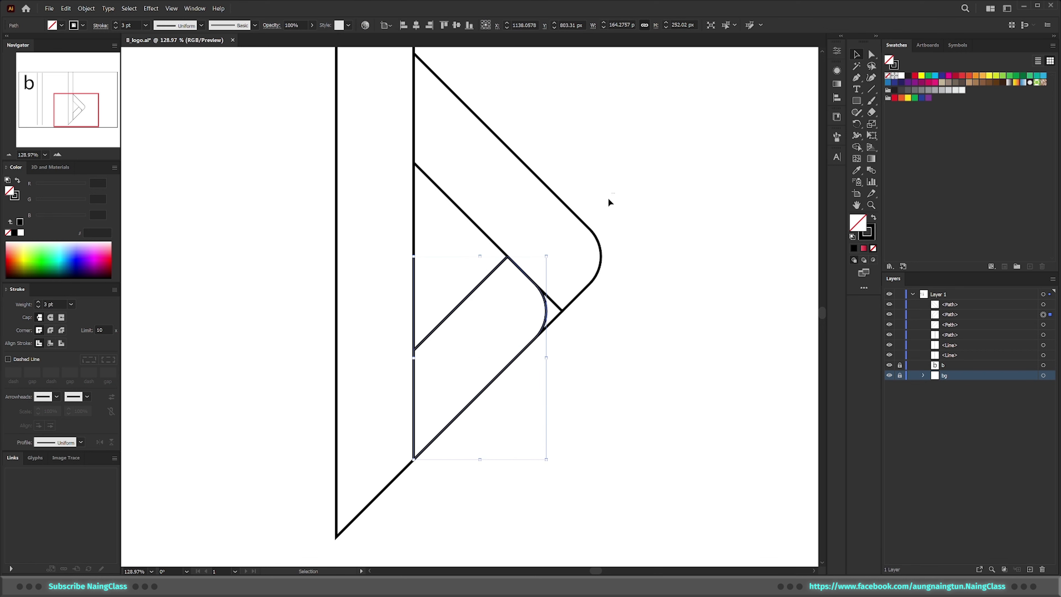
Use Shape Builder on the diagonal bars to merge the corner sliver into the upper bar and unite the rounded lower bar
{"action": "left_click_drag", "start_coordinate": [614, 193], "coordinate": [494, 387]}
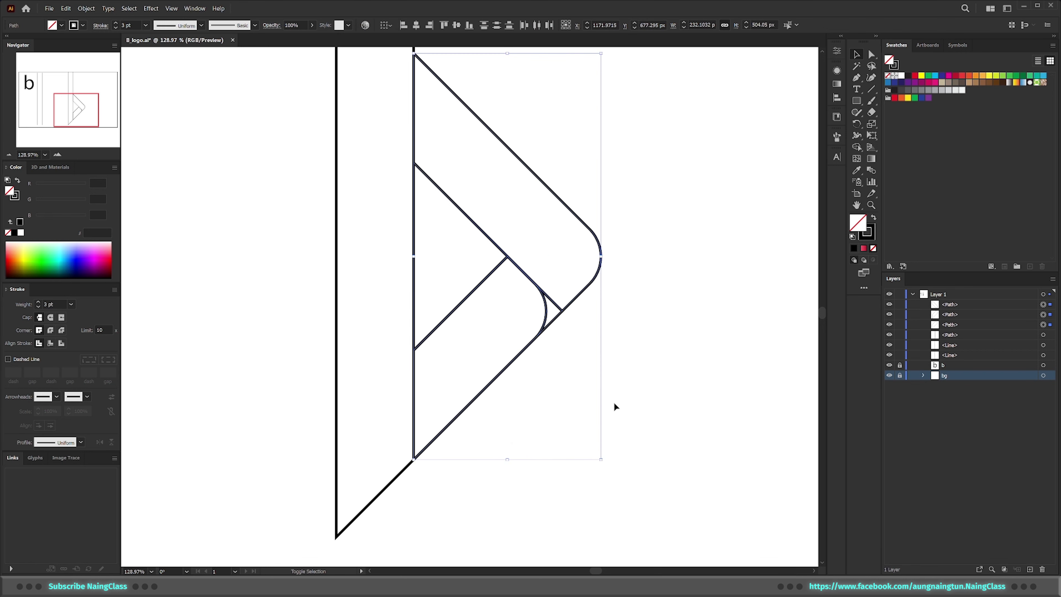
{"action": "key", "text": "shift+m"}
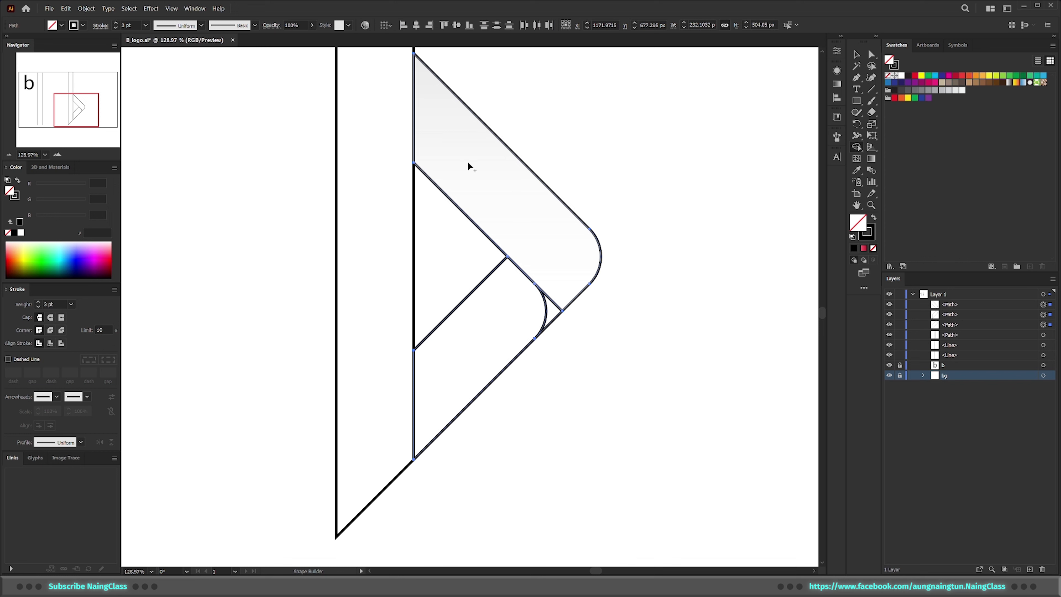
{"action": "left_click_drag", "start_coordinate": [468, 164], "coordinate": [521, 212]}
{"action": "left_click_drag", "start_coordinate": [556, 280], "coordinate": [541, 334]}
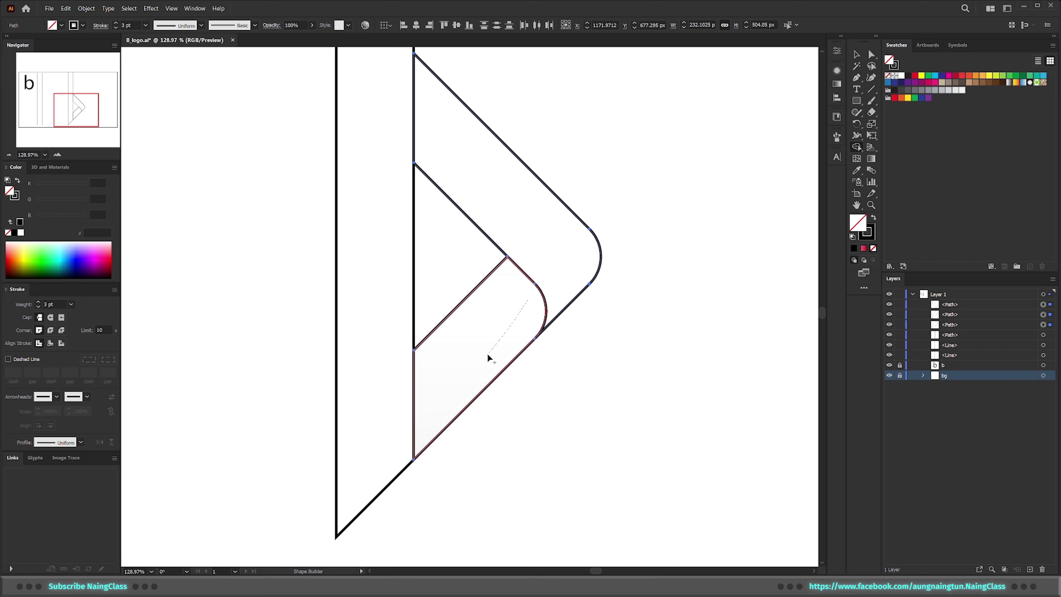
{"action": "left_click_drag", "start_coordinate": [491, 352], "coordinate": [473, 371]}
{"action": "key", "text": "v"}
{"action": "left_click", "coordinate": [552, 387]}
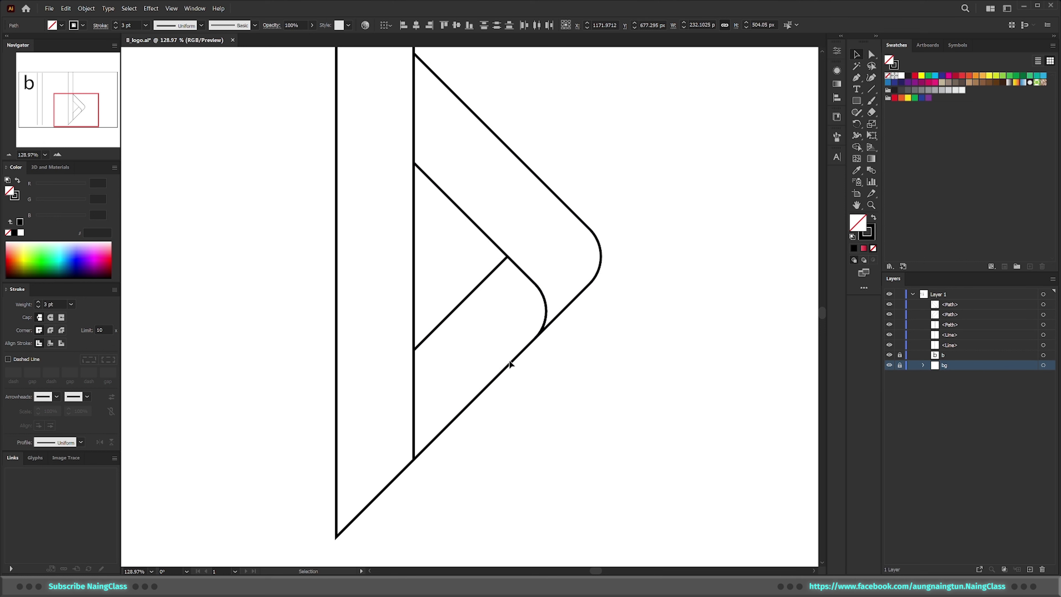
Check that the rounded lower bar is separate from the upper bar by shifting it and undoing the move
{"action": "left_click_drag", "start_coordinate": [508, 363], "coordinate": [568, 433]}
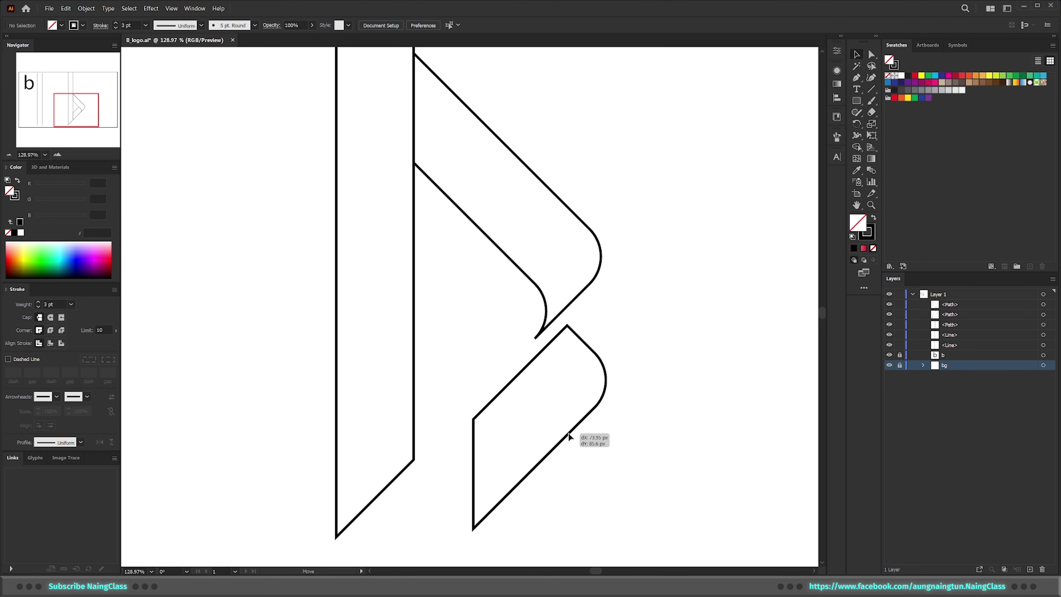
{"action": "key", "text": "ctrl+z"}
{"action": "left_click_drag", "start_coordinate": [588, 287], "coordinate": [543, 308]}
{"action": "left_click_drag", "start_coordinate": [536, 271], "coordinate": [551, 308]}
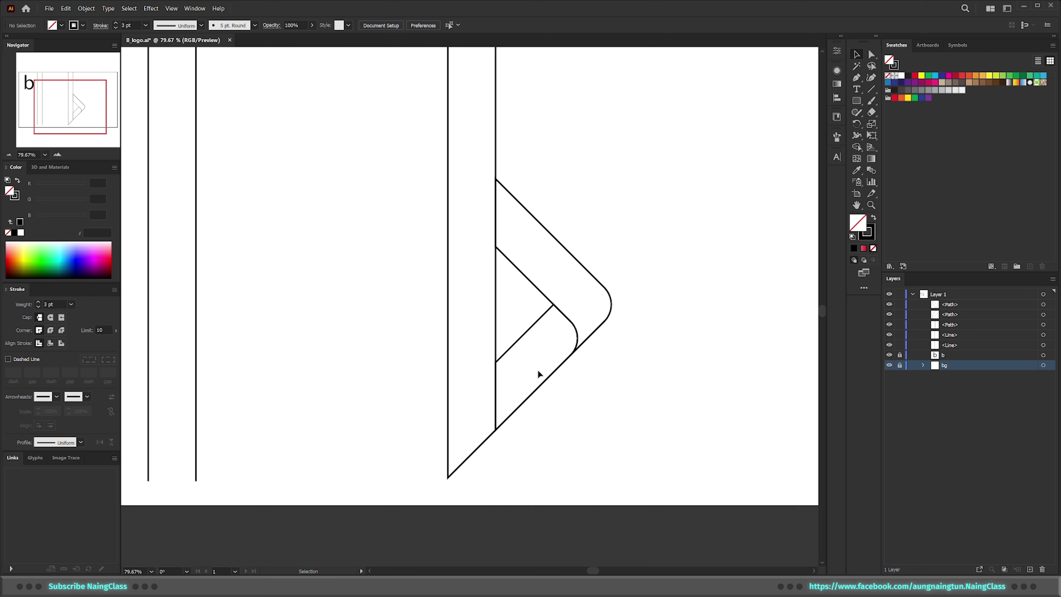
Duplicate the upper diagonal bar and place the copy lower, across the bottom part of the stem
{"action": "scroll", "coordinate": [504, 389], "scroll_direction": "up", "scroll_amount": 1}
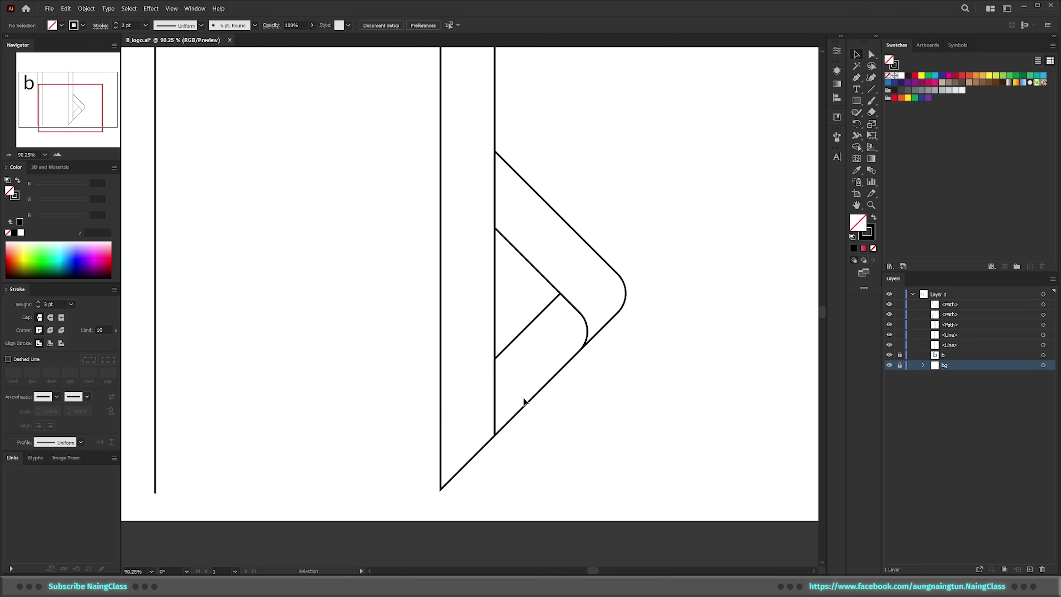
{"action": "scroll", "coordinate": [564, 387], "scroll_direction": "down", "scroll_amount": 2}
{"action": "left_click", "coordinate": [582, 272]}
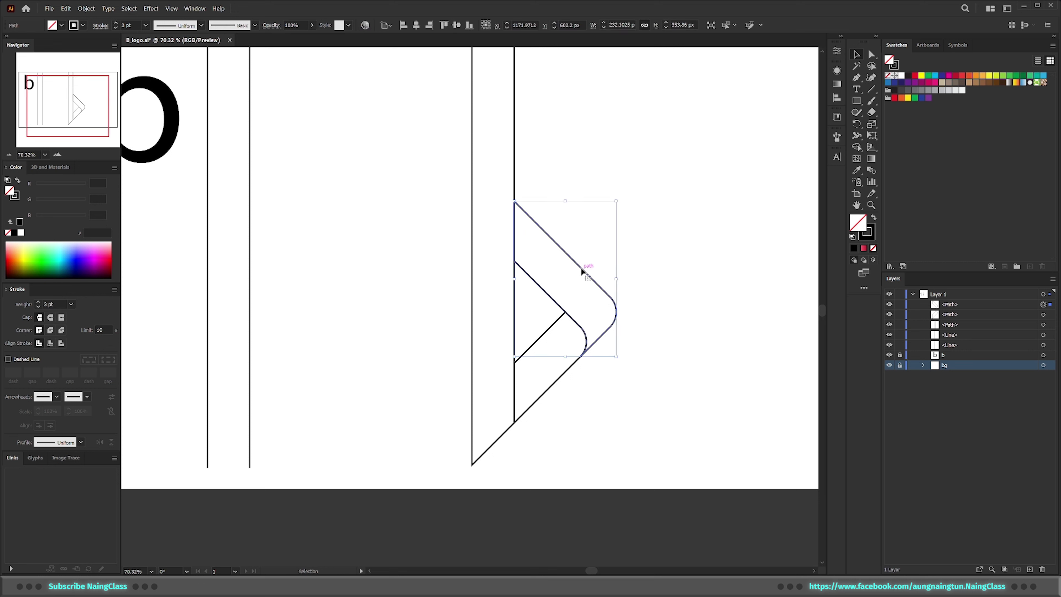
{"action": "left_click_drag", "start_coordinate": [582, 270], "coordinate": [525, 376]}
Isolate the copied bar, delete its other anchors so only its straight lower diagonal edge remains, and exit isolation
{"action": "scroll", "coordinate": [506, 434], "scroll_direction": "up", "scroll_amount": 3}
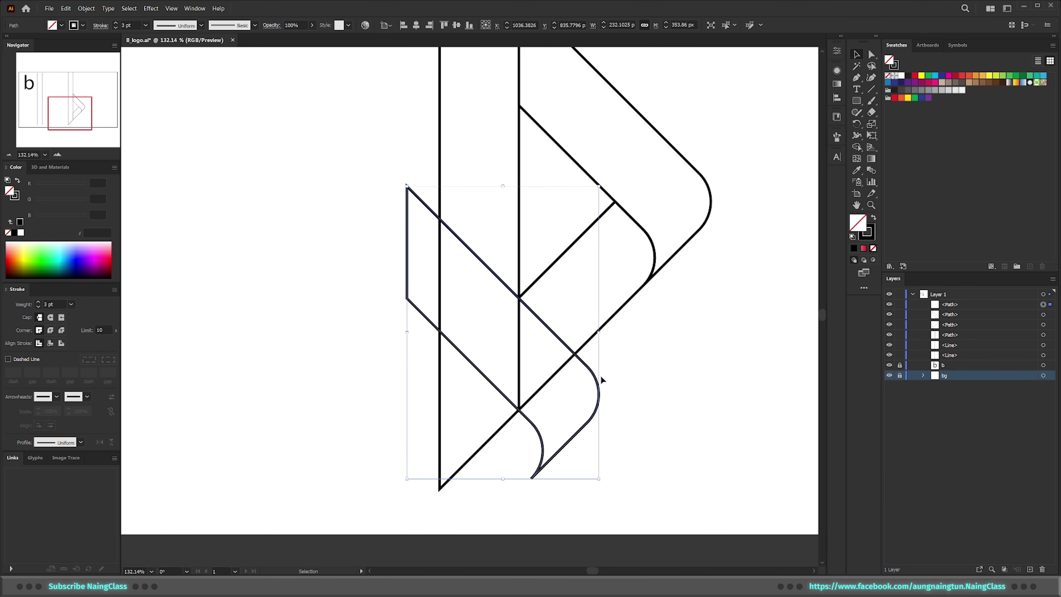
{"action": "double_click", "coordinate": [592, 375]}
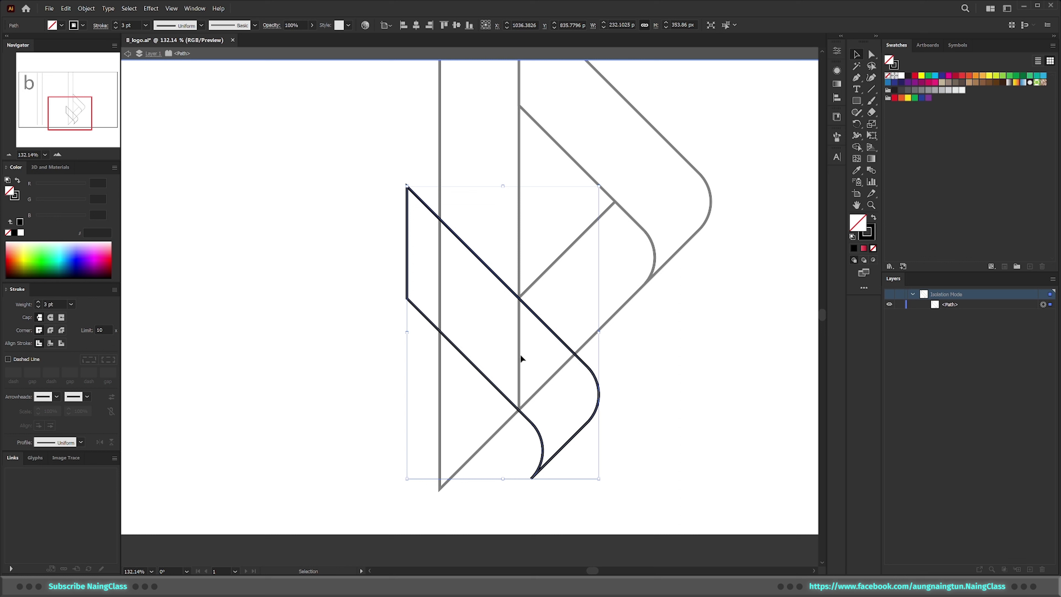
{"action": "key", "text": "a"}
{"action": "left_click_drag", "start_coordinate": [568, 445], "coordinate": [567, 442]}
{"action": "key", "text": "Delete"}
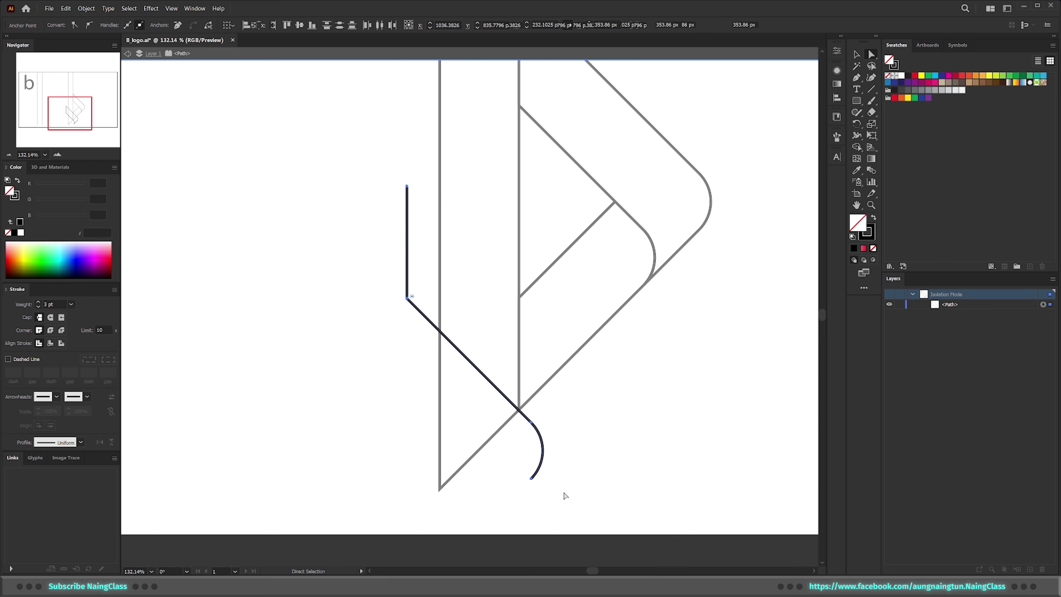
{"action": "left_click_drag", "start_coordinate": [564, 495], "coordinate": [512, 470]}
{"action": "key", "text": "Delete"}
{"action": "left_click_drag", "start_coordinate": [444, 173], "coordinate": [355, 240]}
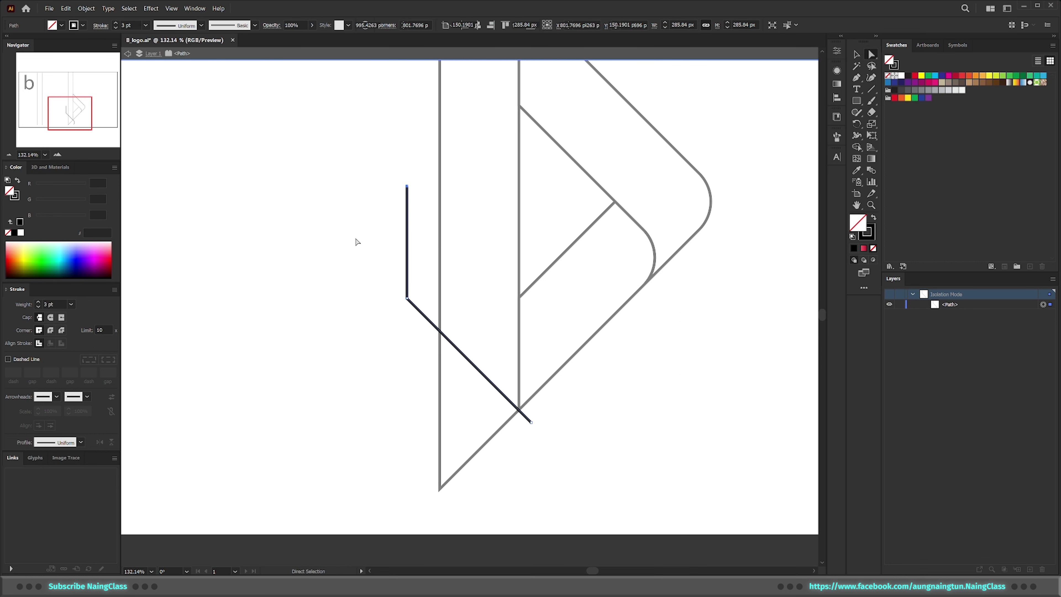
{"action": "key", "text": "Delete"}
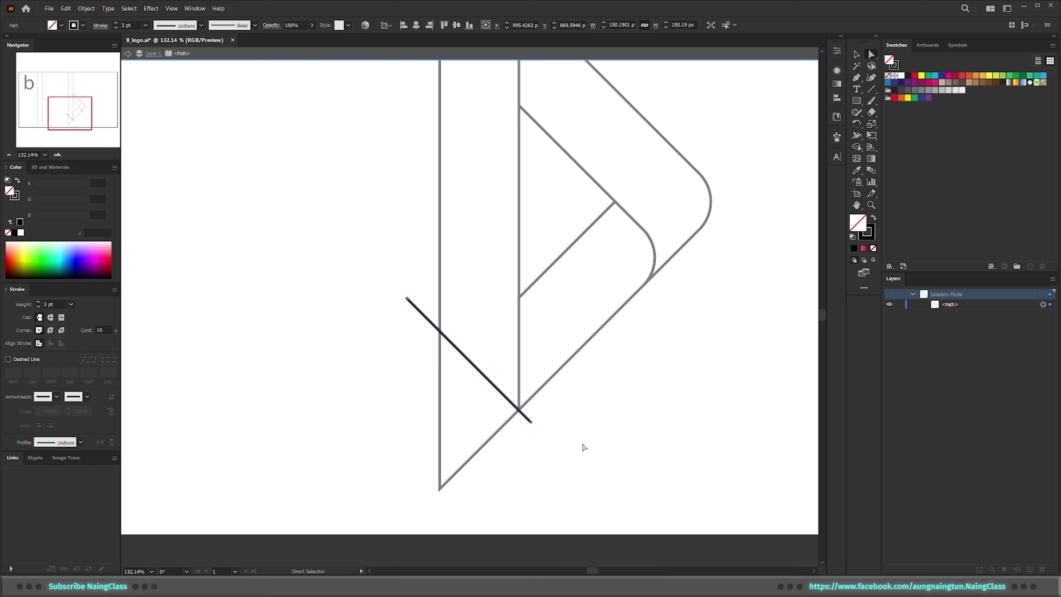
{"action": "key", "text": "v"}
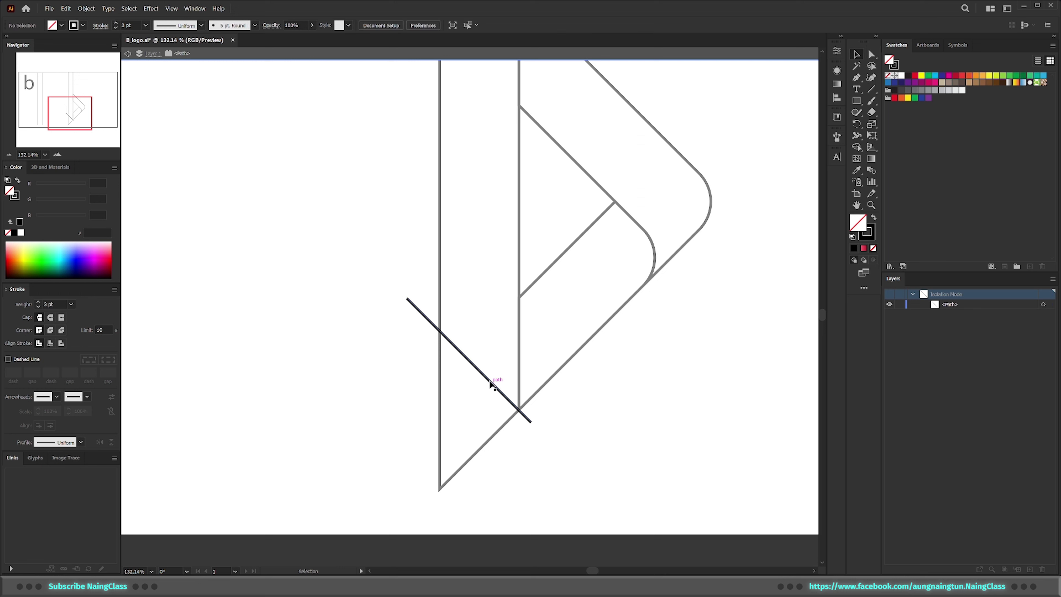
{"action": "key", "text": "Escape"}
Align the diagonal line in outline view so it passes exactly through the sharp lower corner of the lower bar
{"action": "key", "text": "z"}
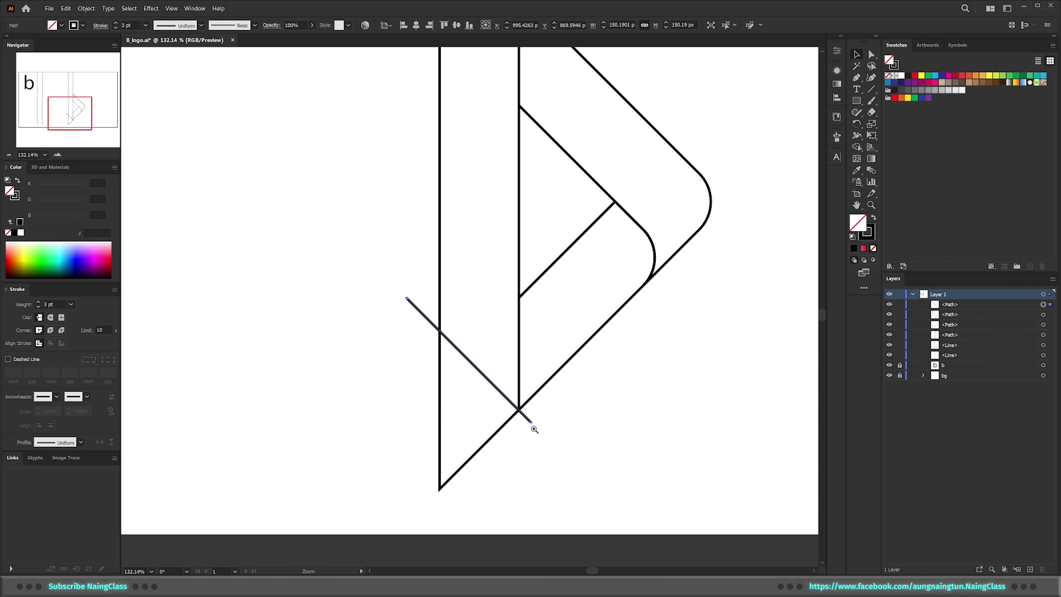
{"action": "left_click_drag", "start_coordinate": [533, 429], "coordinate": [609, 433]}
{"action": "key", "text": "ctrl+y"}
{"action": "left_click_drag", "start_coordinate": [537, 387], "coordinate": [697, 392]}
{"action": "key", "text": "v"}
{"action": "left_click_drag", "start_coordinate": [440, 410], "coordinate": [440, 391]}
{"action": "key", "text": "ctrl+space"}
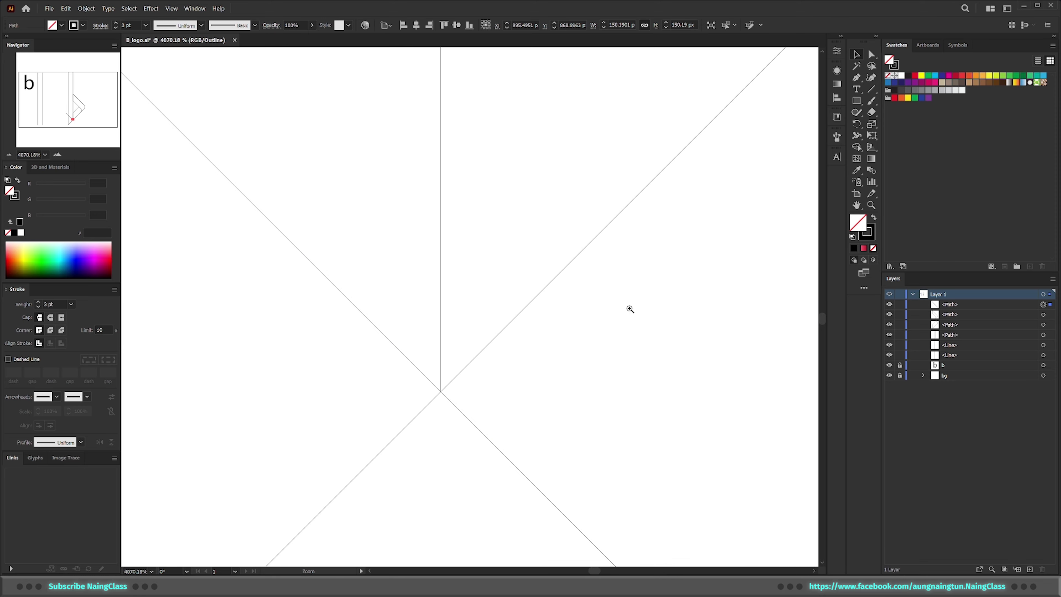
{"action": "left_click_drag", "start_coordinate": [629, 307], "coordinate": [498, 345]}
{"action": "key", "text": "ctrl+y"}
{"action": "scroll", "coordinate": [564, 351], "scroll_direction": "down", "scroll_amount": 8}
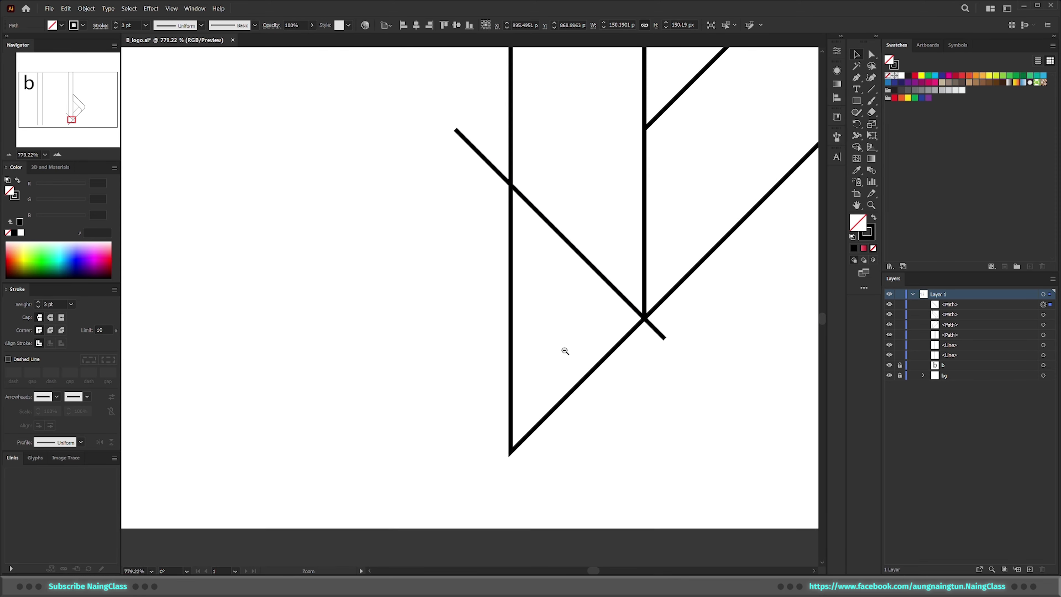
{"action": "scroll", "coordinate": [527, 412], "scroll_direction": "down", "scroll_amount": 3}
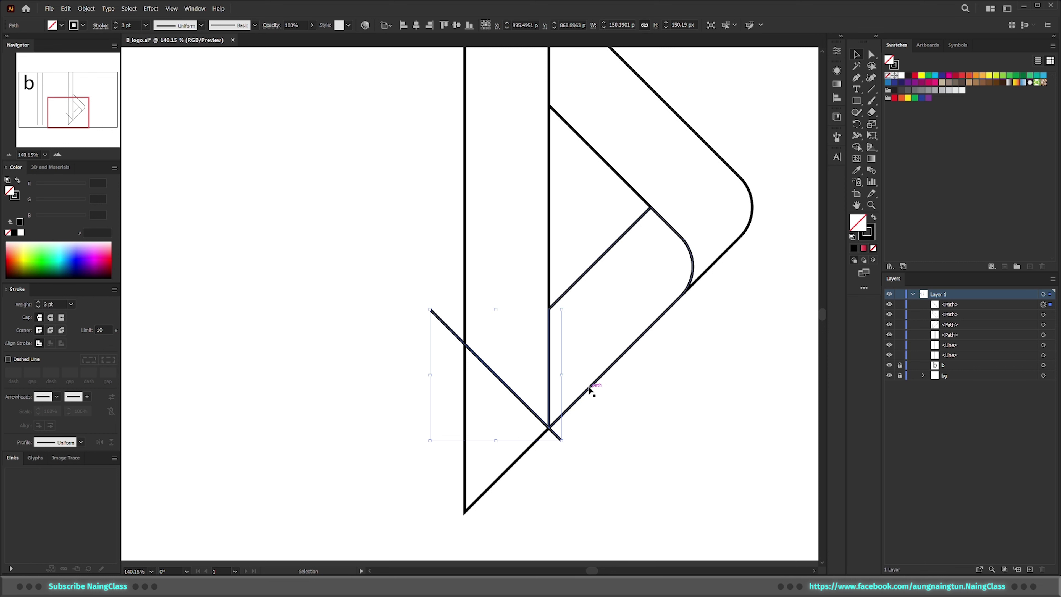
Move the diagonal line clear of the lower bar and round the bar's bottom corner to about 32 px
{"action": "left_click_drag", "start_coordinate": [516, 438], "coordinate": [518, 432]}
{"action": "left_click", "coordinate": [600, 378]}
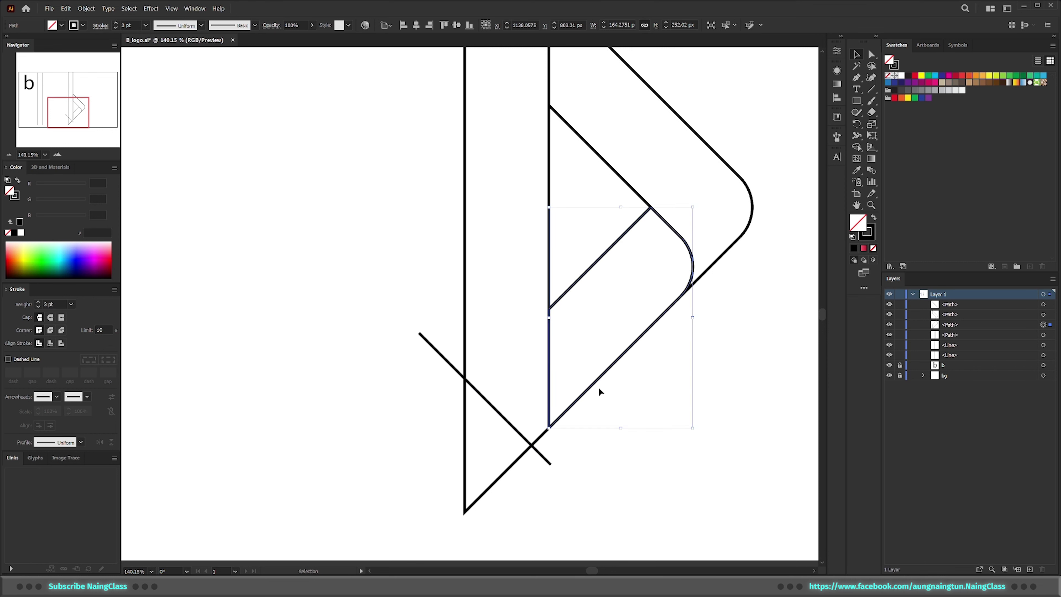
{"action": "scroll", "coordinate": [600, 382], "scroll_direction": "up", "scroll_amount": 3}
{"action": "left_click_drag", "start_coordinate": [556, 361], "coordinate": [568, 391]}
{"action": "key", "text": "ctrl+z"}
{"action": "key", "text": "a"}
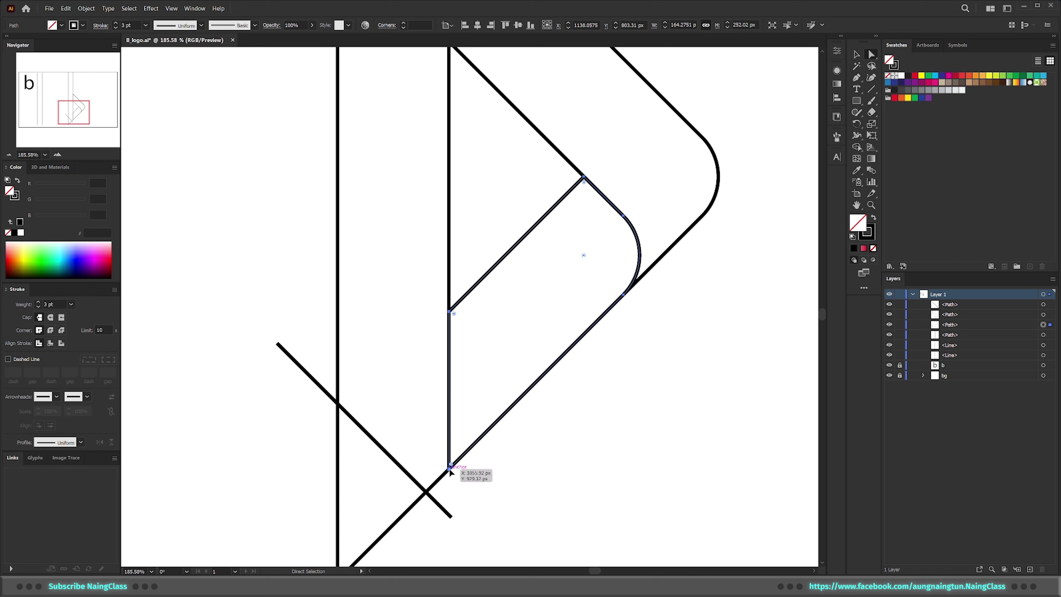
{"action": "left_click", "coordinate": [450, 465]}
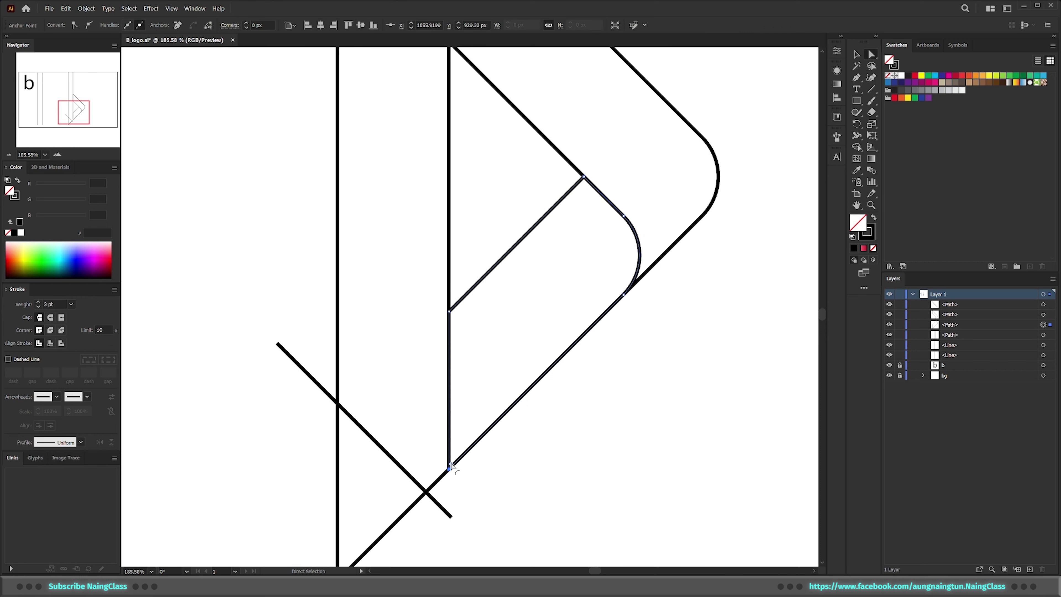
{"action": "left_click_drag", "start_coordinate": [452, 465], "coordinate": [501, 388]}
{"action": "left_click", "coordinate": [587, 417], "text": "ctrl+alt"}
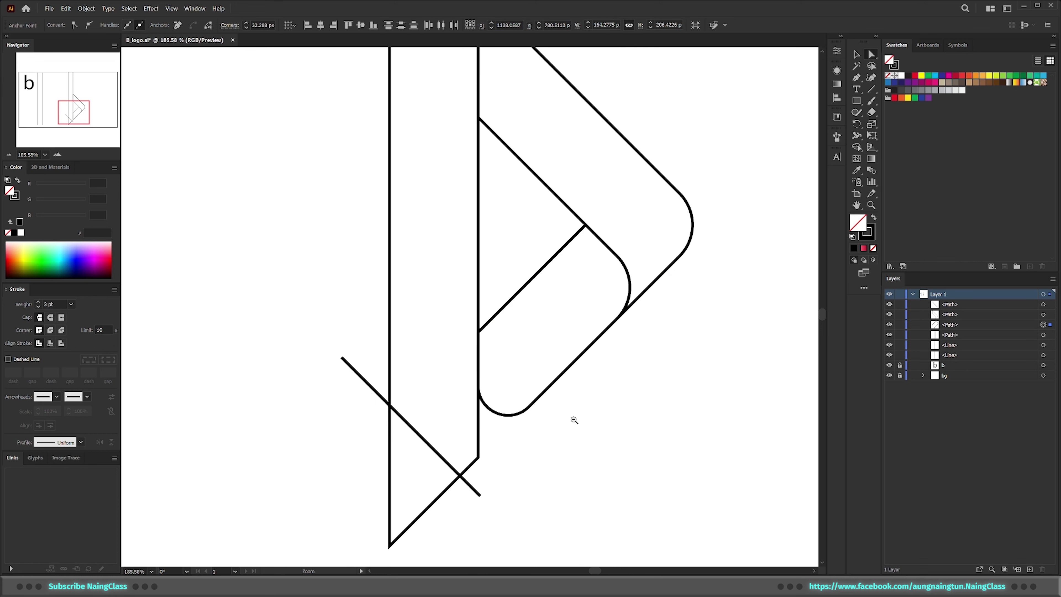
Move the diagonal line up against the lower bar's rounded bottom corner and fine-tune its contact with the curve in outline view
{"action": "left_click_drag", "start_coordinate": [479, 485], "coordinate": [577, 415]}
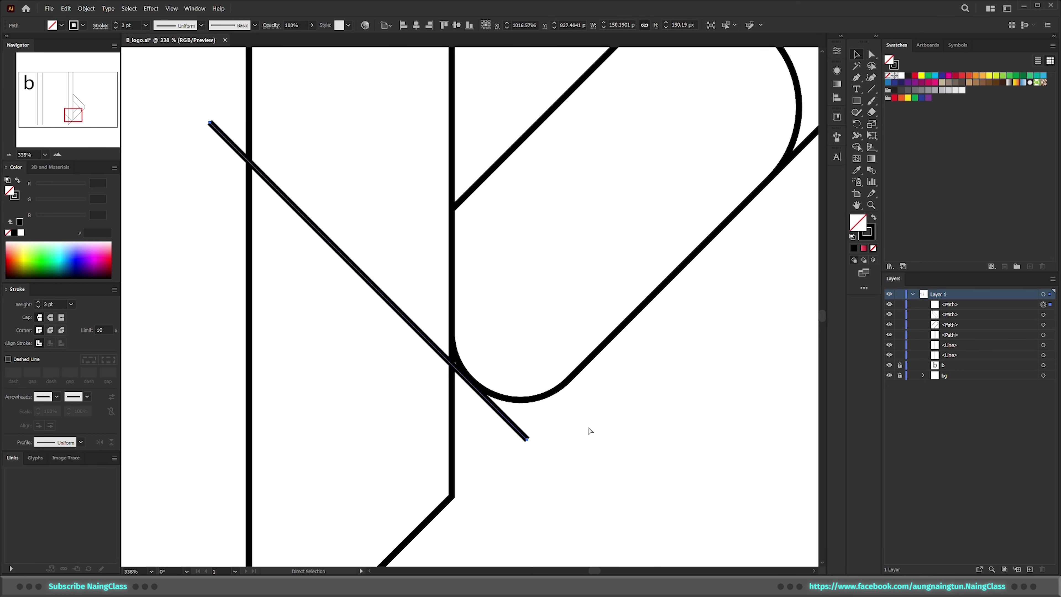
{"action": "key", "text": "ctrl+y"}
{"action": "scroll", "coordinate": [450, 386], "scroll_direction": "up", "scroll_amount": 4}
{"action": "left_click_drag", "start_coordinate": [504, 385], "coordinate": [677, 353]}
{"action": "key", "text": "ctrl+space"}
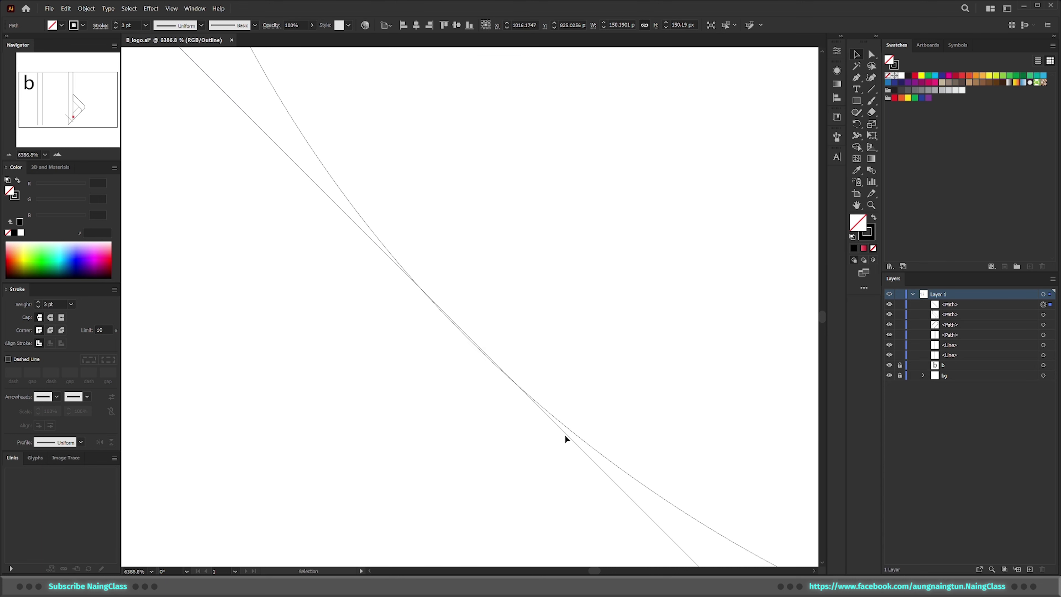
{"action": "left_click", "coordinate": [564, 432]}
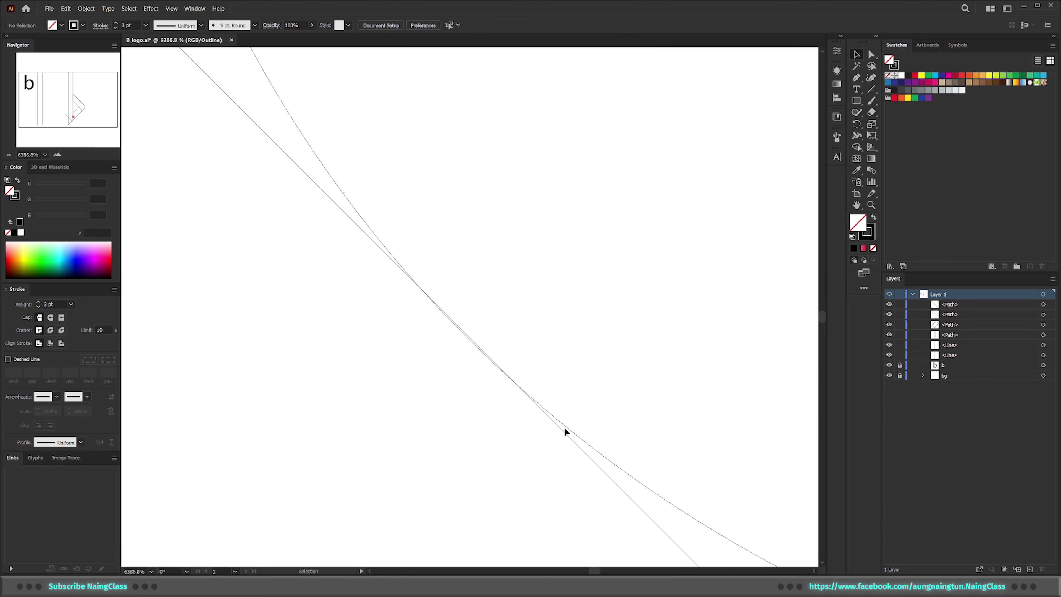
{"action": "left_click_drag", "start_coordinate": [560, 432], "coordinate": [557, 427]}
{"action": "key", "text": "ctrl+space"}
{"action": "left_click_drag", "start_coordinate": [648, 315], "coordinate": [339, 382]}
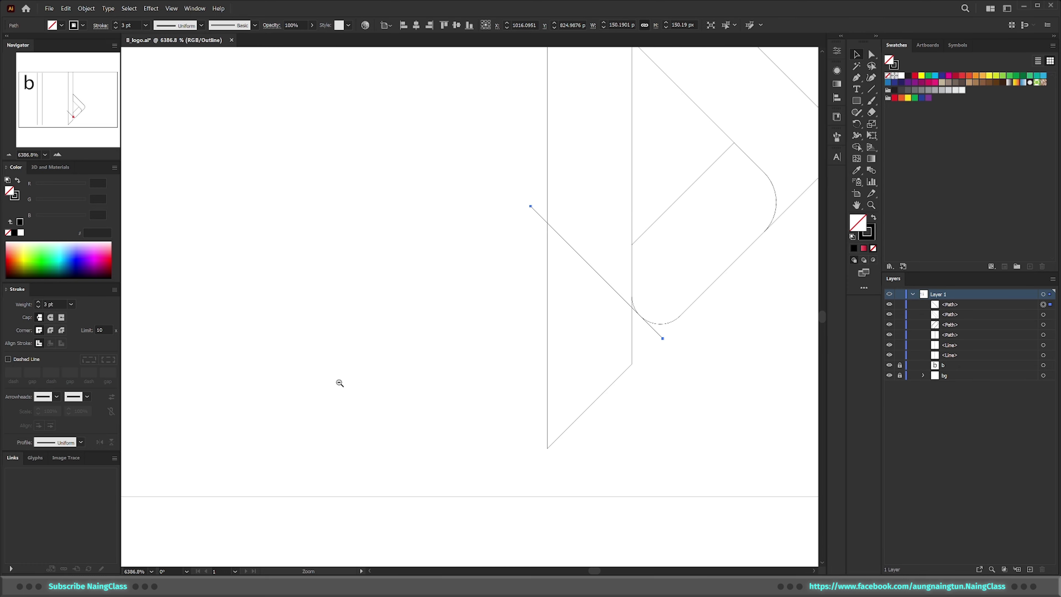
{"action": "key", "text": "space"}
{"action": "left_click_drag", "start_coordinate": [658, 274], "coordinate": [541, 412]}
{"action": "key", "text": "ctrl+y"}
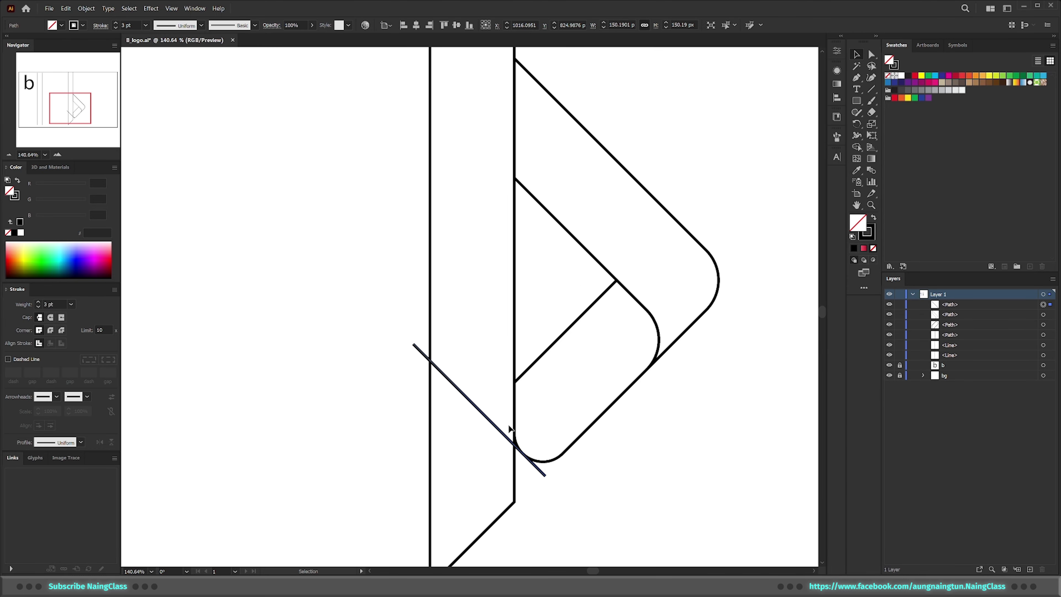
Duplicate the diagonal line, placing the parallel copy about 8 px right of and 44 px above the original
{"action": "key", "text": "v"}
{"action": "left_click", "coordinate": [493, 424]}
{"action": "left_click_drag", "start_coordinate": [492, 423], "coordinate": [498, 383]}
{"action": "scroll", "coordinate": [547, 440], "scroll_direction": "up", "scroll_amount": 2}
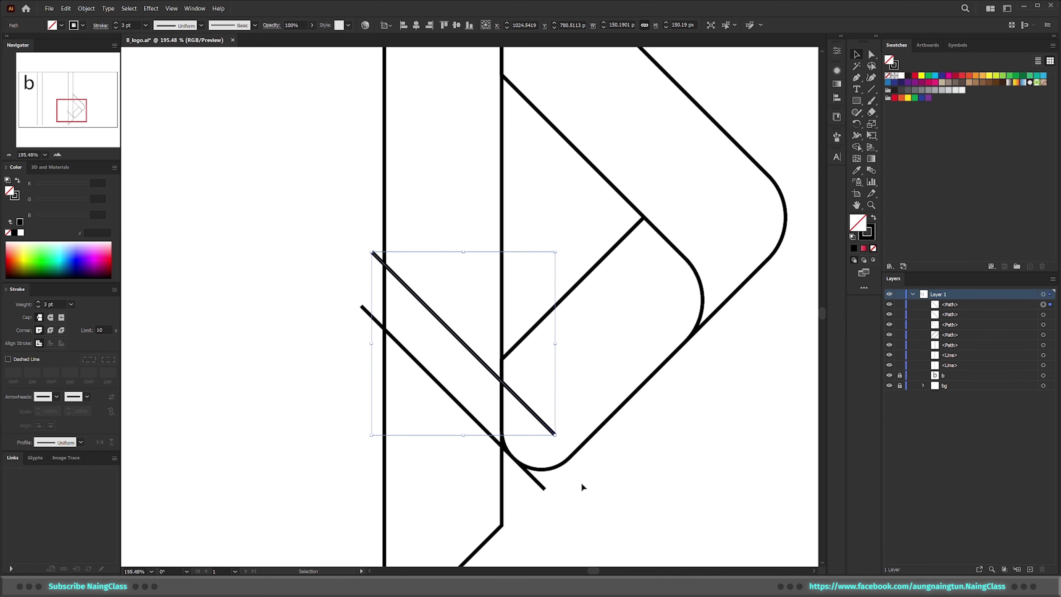
Join the endpoints of the two parallel diagonal lines with the Pen tool to form a closed strip
{"action": "key", "text": "p"}
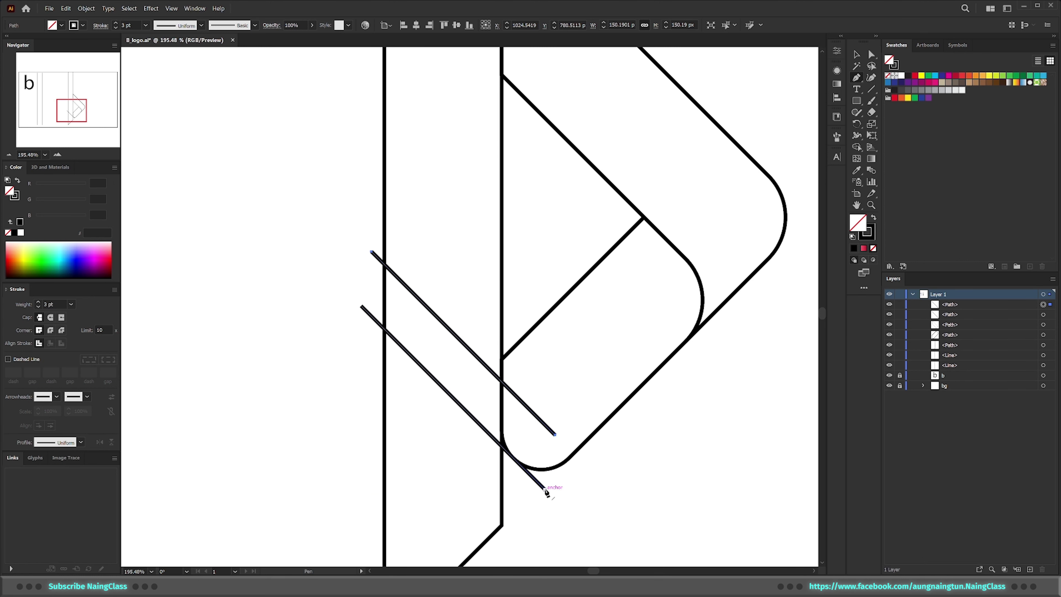
{"action": "left_click", "coordinate": [545, 488]}
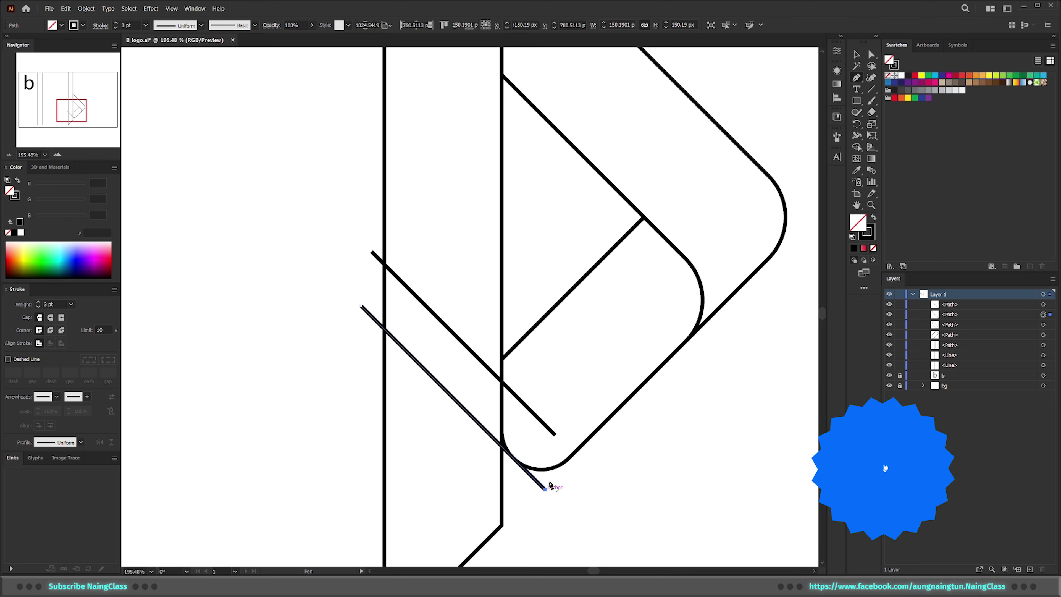
{"action": "left_click", "coordinate": [555, 435]}
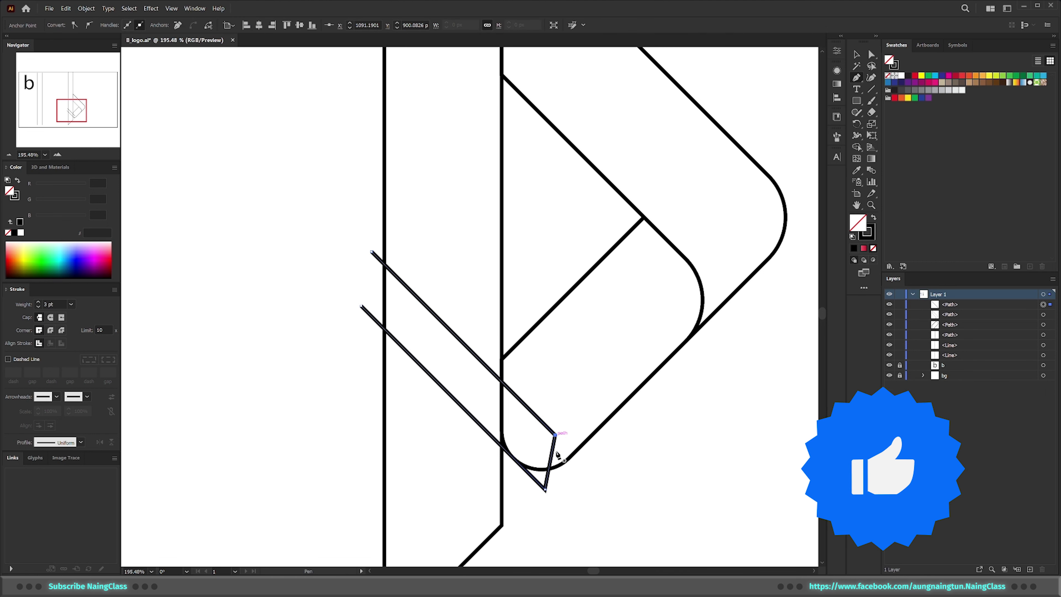
{"action": "left_click", "coordinate": [372, 252]}
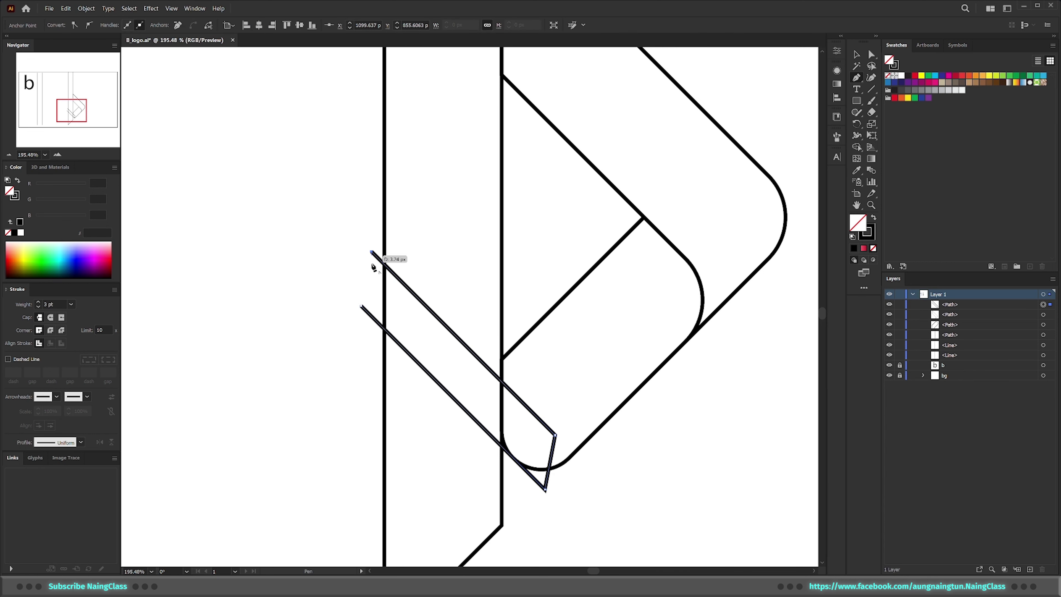
{"action": "left_click", "coordinate": [361, 308]}
{"action": "key", "text": "v"}
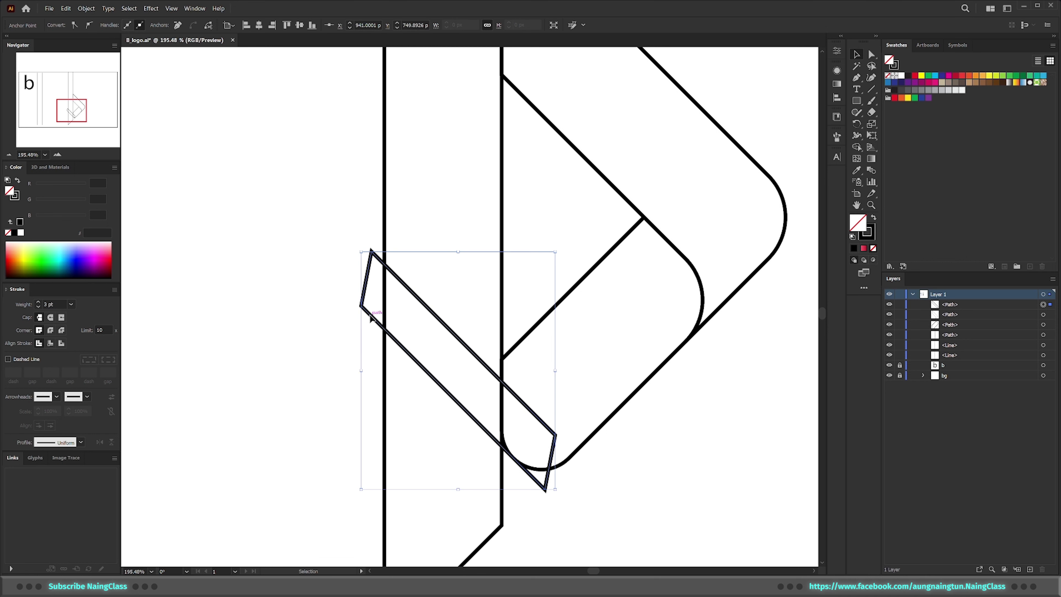
Select the stem, strip and lower bar and use Shape Builder to remove the stem's tip below the strip and the strip's outer overhang
{"action": "key", "text": "z"}
{"action": "left_click_drag", "start_coordinate": [586, 406], "coordinate": [591, 432]}
{"action": "key", "text": "v"}
{"action": "left_click_drag", "start_coordinate": [608, 498], "coordinate": [415, 393]}
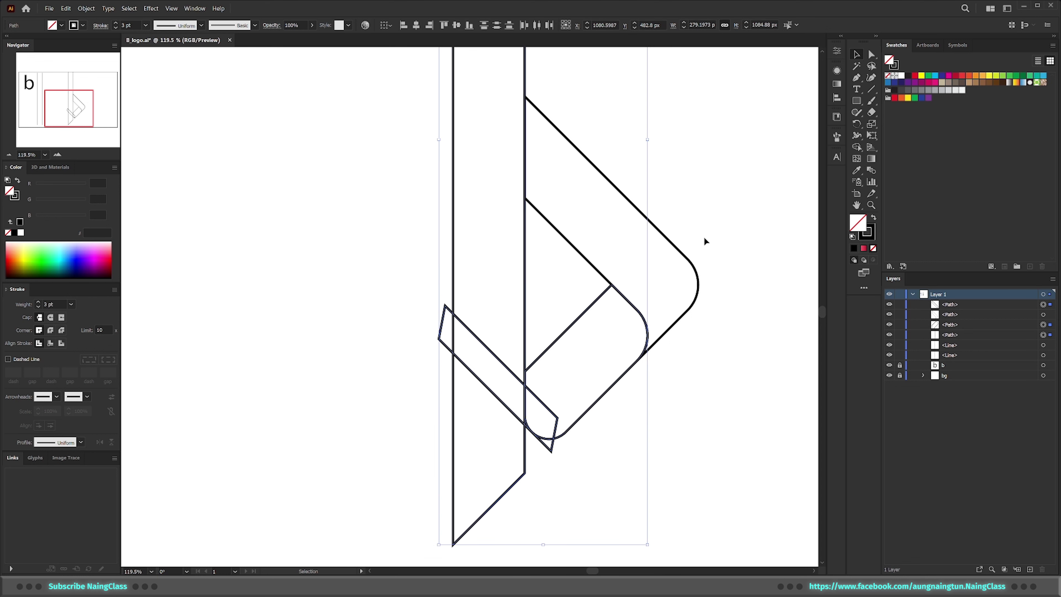
{"action": "key", "text": "shift+m"}
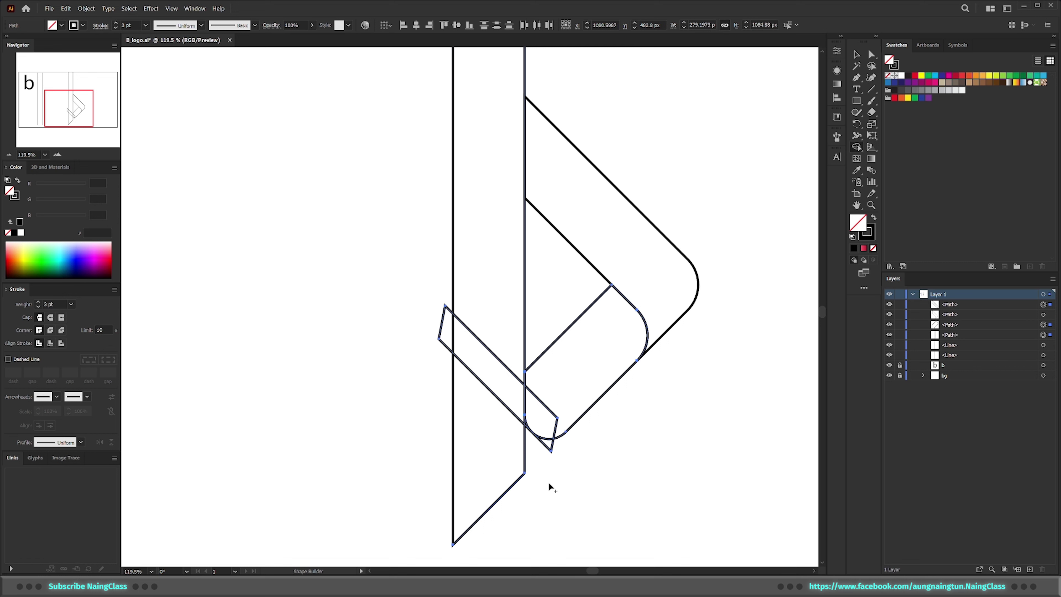
{"action": "left_click_drag", "start_coordinate": [543, 483], "coordinate": [497, 454]}
{"action": "left_click_drag", "start_coordinate": [421, 419], "coordinate": [324, 418]}
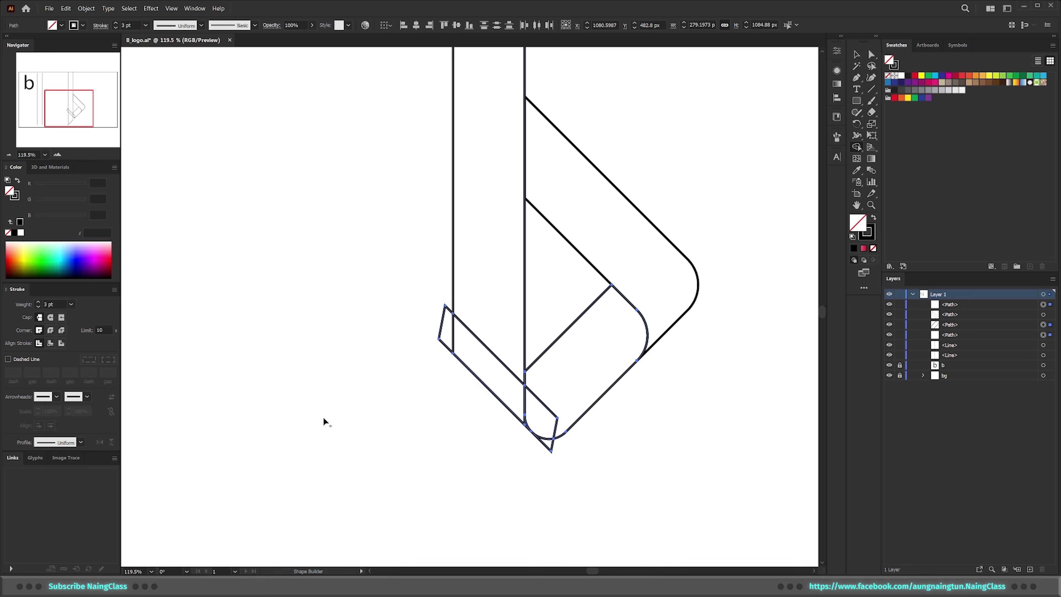
Remove the strip's tip below the lower bar and merge the strip's remaining pieces into the stem and the lower bar
{"action": "scroll", "coordinate": [472, 356], "scroll_direction": "up", "scroll_amount": 2}
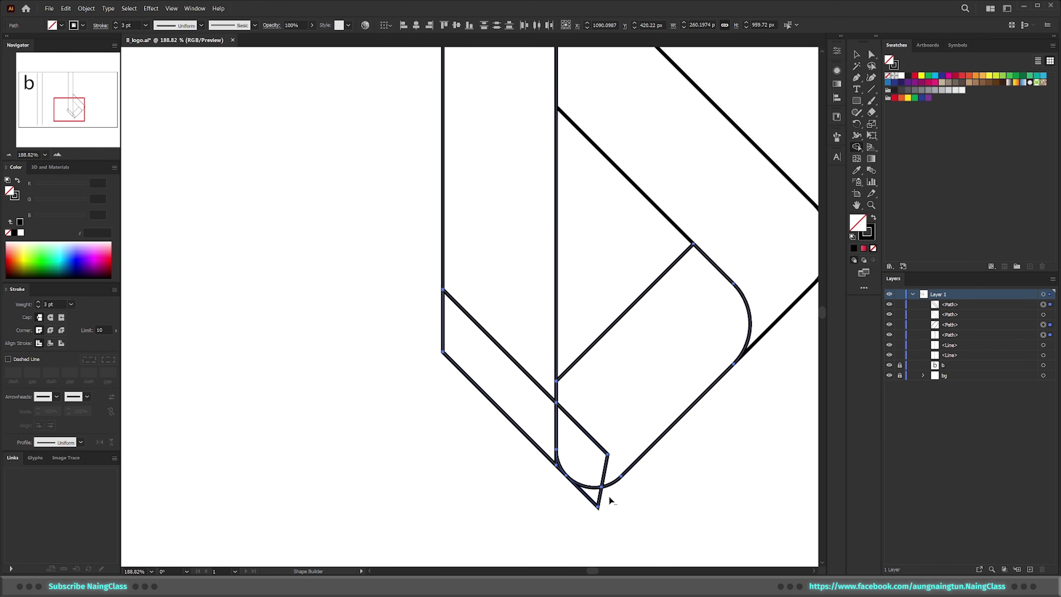
{"action": "left_click_drag", "start_coordinate": [610, 497], "coordinate": [495, 502]}
{"action": "left_click_drag", "start_coordinate": [603, 472], "coordinate": [627, 460]}
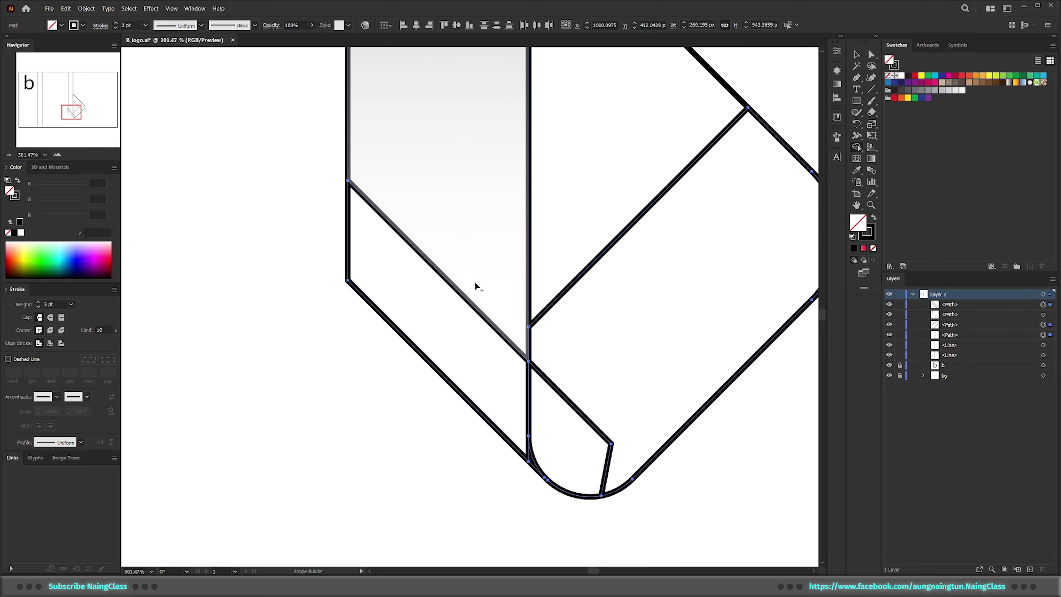
{"action": "left_click_drag", "start_coordinate": [449, 247], "coordinate": [476, 369]}
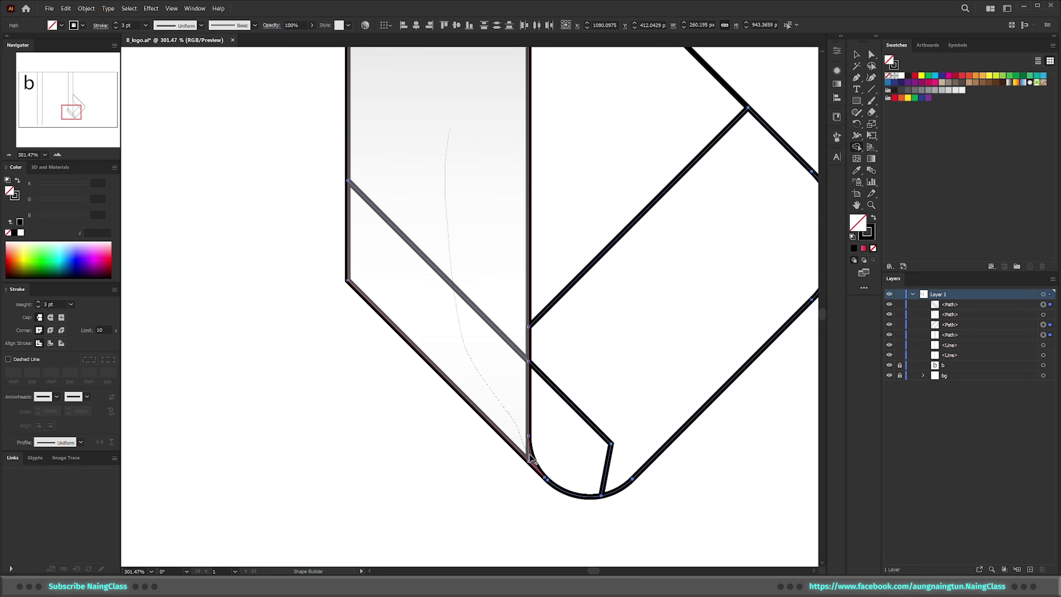
{"action": "left_click_drag", "start_coordinate": [531, 460], "coordinate": [531, 459]}
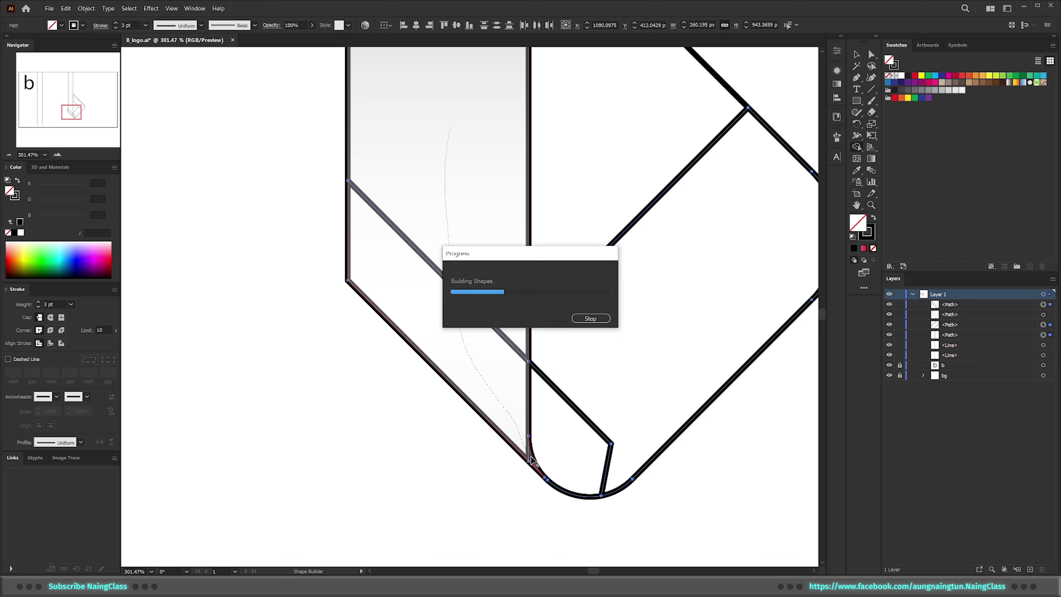
{"action": "left_click_drag", "start_coordinate": [642, 369], "coordinate": [576, 450]}
{"action": "key", "text": "v"}
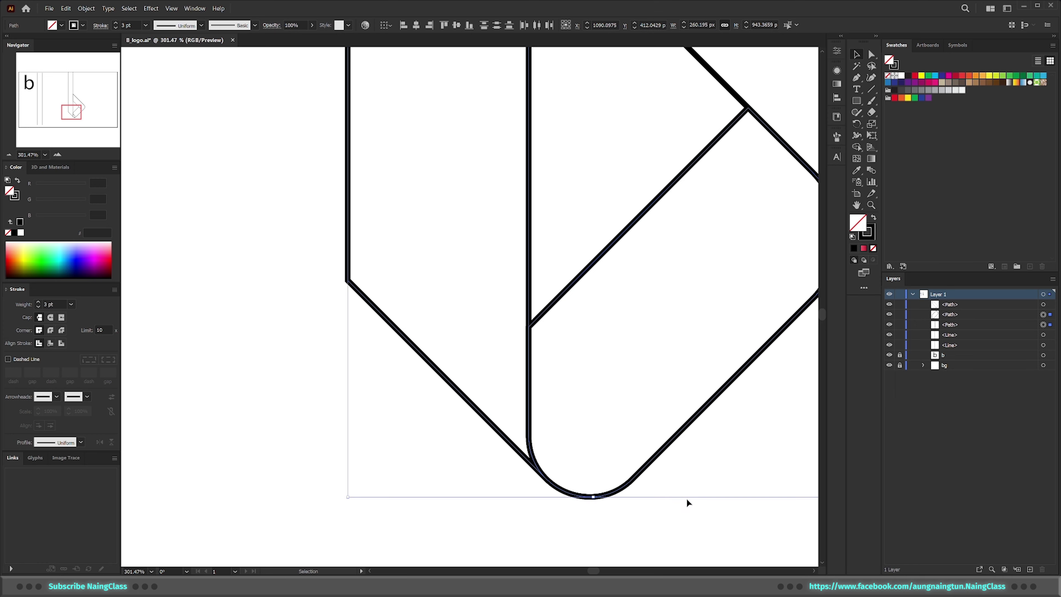
{"action": "left_click", "coordinate": [687, 500]}
{"action": "left_click_drag", "start_coordinate": [658, 383], "coordinate": [501, 393]}
{"action": "left_click_drag", "start_coordinate": [639, 337], "coordinate": [466, 442]}
{"action": "key", "text": "ctrl+z"}
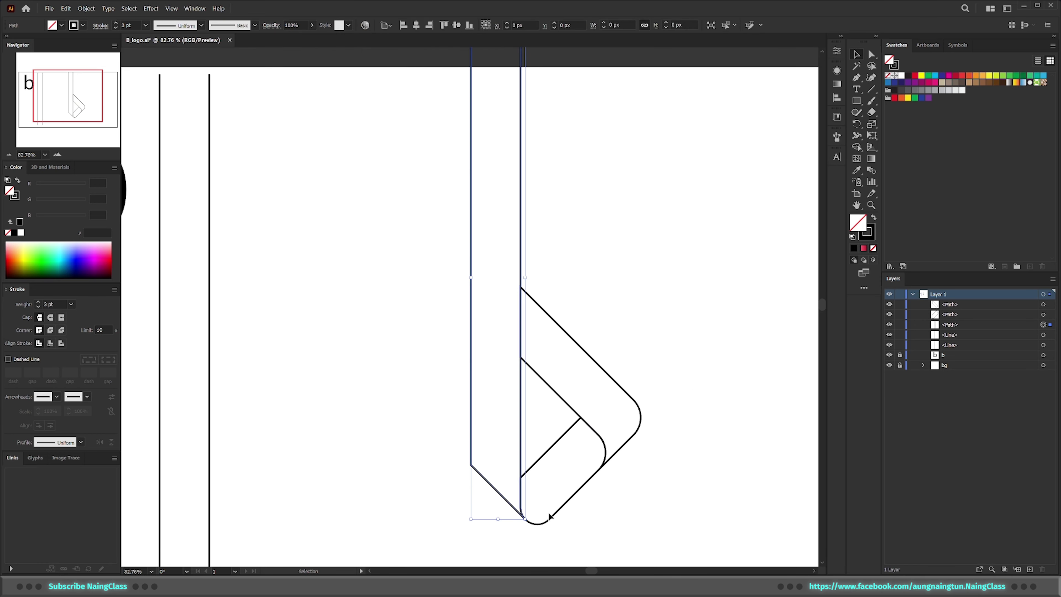
Round the stem's lower outer corner, where its outer vertical edge meets the diagonal end, then deselect the stem
{"action": "scroll", "coordinate": [556, 491], "scroll_direction": "up", "scroll_amount": 2}
{"action": "key", "text": "a"}
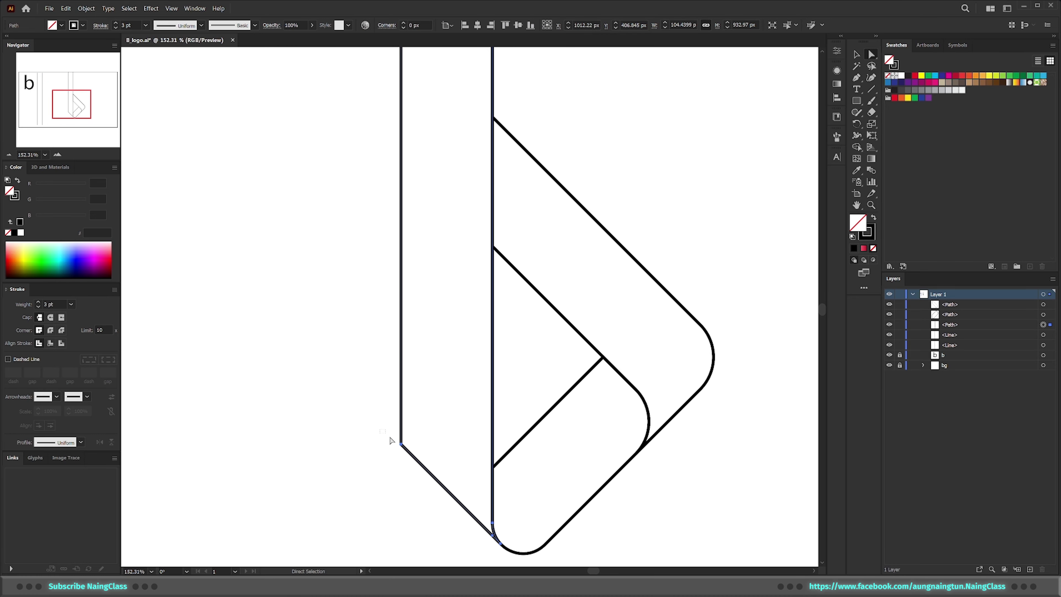
{"action": "left_click_drag", "start_coordinate": [420, 463], "coordinate": [421, 465]}
{"action": "left_click_drag", "start_coordinate": [476, 470], "coordinate": [459, 406]}
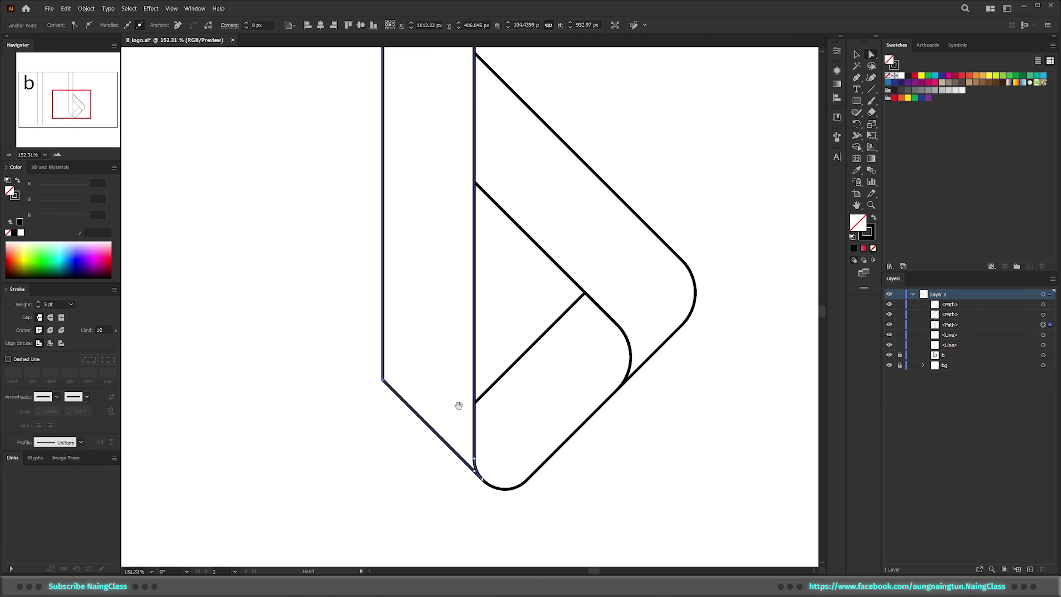
{"action": "left_click", "coordinate": [381, 392]}
{"action": "left_click", "coordinate": [384, 380]}
{"action": "left_click_drag", "start_coordinate": [387, 379], "coordinate": [441, 345]}
{"action": "key", "text": "ctrl+space"}
{"action": "left_click_drag", "start_coordinate": [547, 356], "coordinate": [497, 372]}
{"action": "key", "text": "space"}
{"action": "left_click_drag", "start_coordinate": [596, 353], "coordinate": [587, 460]}
{"action": "key", "text": "v"}
{"action": "left_click", "coordinate": [649, 376]}
Duplicate the upper diagonal bar and place the copy across the stem's top end
{"action": "key", "text": "ctrl+space"}
{"action": "left_click_drag", "start_coordinate": [629, 362], "coordinate": [582, 379]}
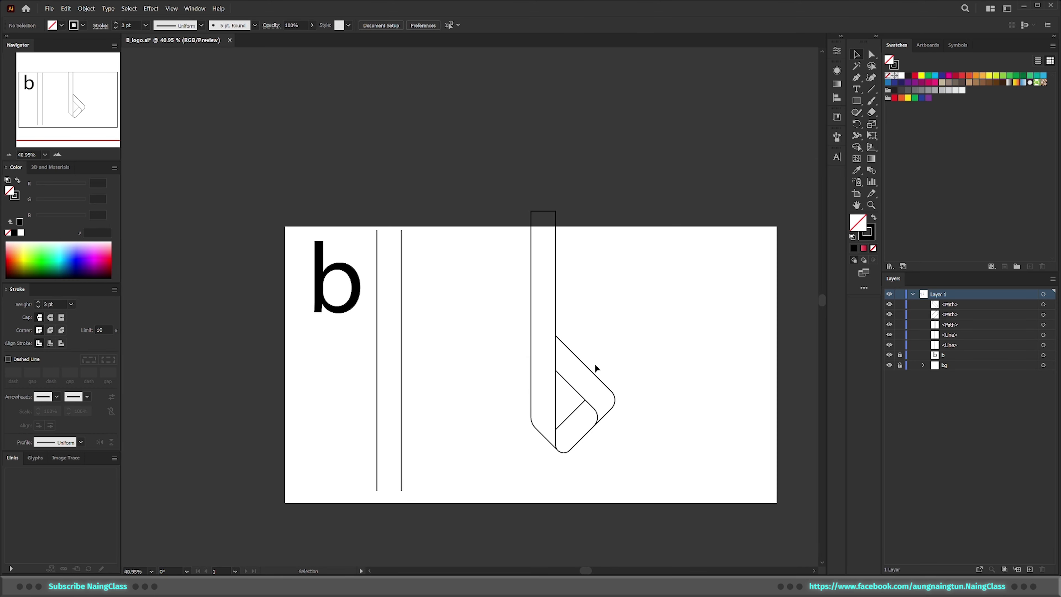
{"action": "scroll", "coordinate": [575, 395], "scroll_direction": "up", "scroll_amount": 3}
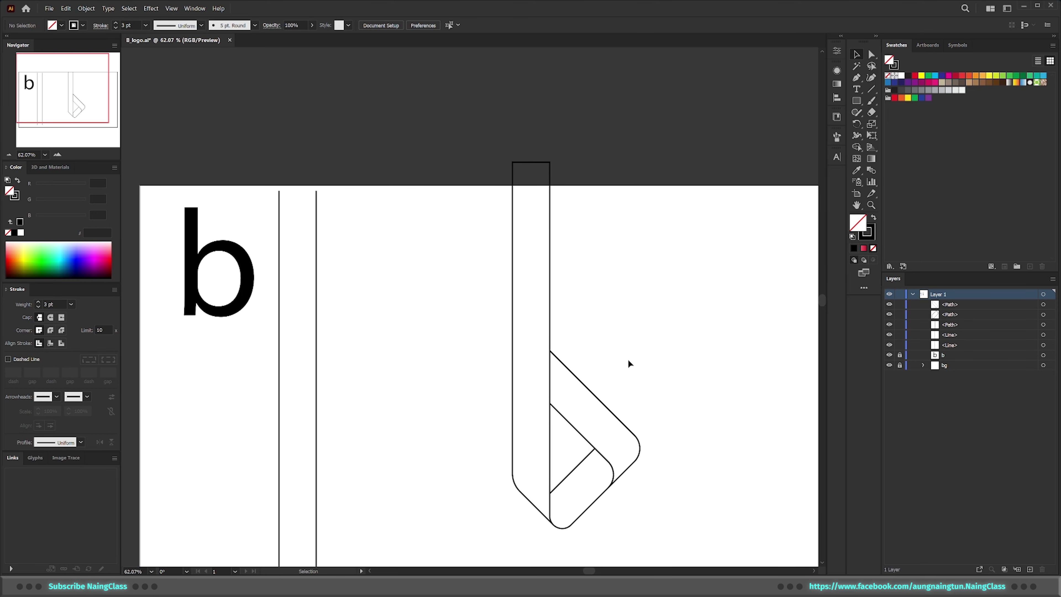
{"action": "left_click", "coordinate": [596, 399]}
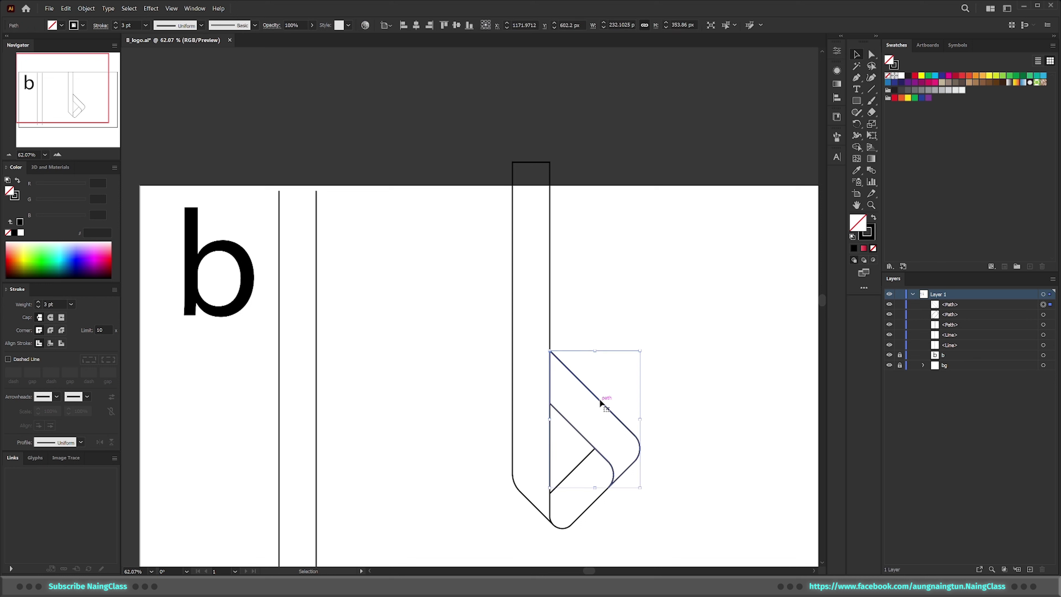
{"action": "left_click_drag", "start_coordinate": [598, 402], "coordinate": [604, 182]}
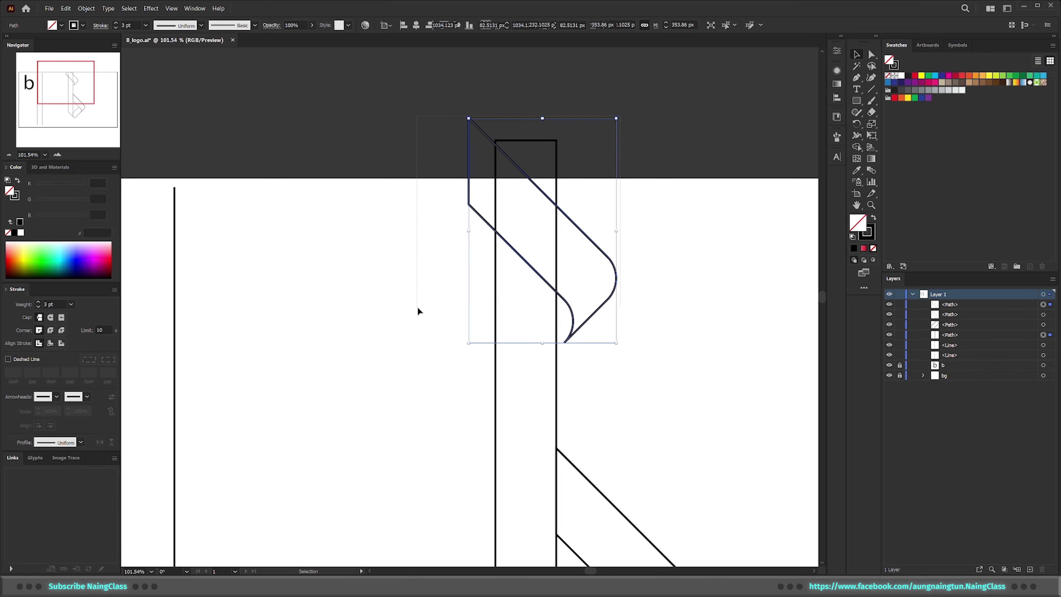
Use Shape Builder to cut the bar copy flush with the stem's inner edge, merge its remaining parts and remove the stem's excess top
{"action": "left_click_drag", "start_coordinate": [418, 306], "coordinate": [641, 362]}
{"action": "key", "text": "shift+m"}
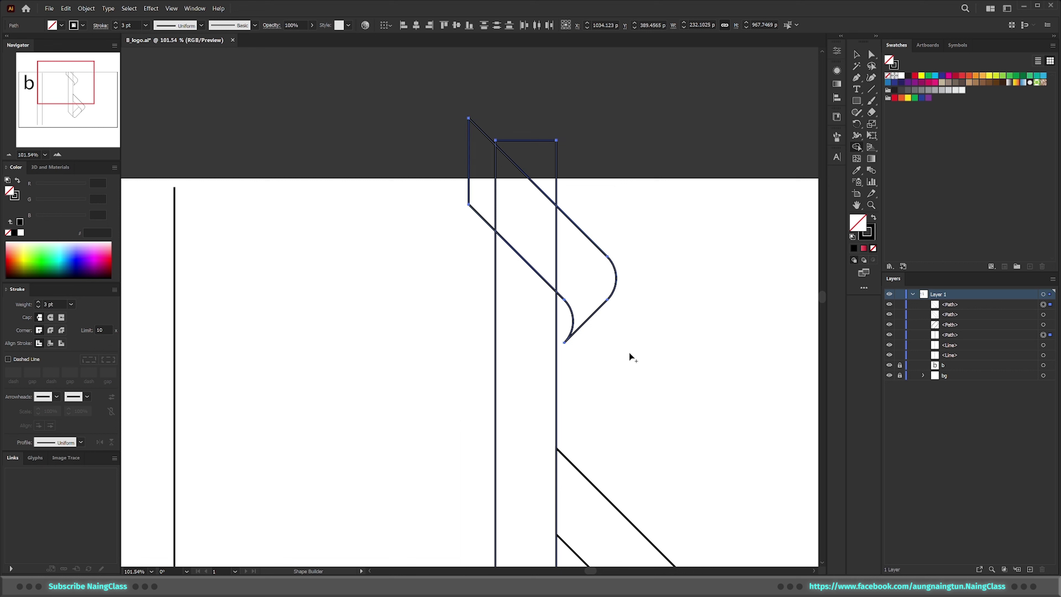
{"action": "mouse_move", "coordinate": [584, 320]}
{"action": "left_mouse_down"}
{"action": "mouse_move", "coordinate": [606, 242]}
{"action": "mouse_move", "coordinate": [600, 215]}
{"action": "mouse_move", "coordinate": [503, 111]}
{"action": "mouse_move", "coordinate": [532, 224]}
{"action": "mouse_move", "coordinate": [476, 177]}
{"action": "left_mouse_up"}
{"action": "left_click", "coordinate": [509, 149], "text": "alt"}
{"action": "key", "text": "v"}
{"action": "left_click", "coordinate": [615, 282]}
{"action": "left_click_drag", "start_coordinate": [597, 239], "coordinate": [562, 261]}
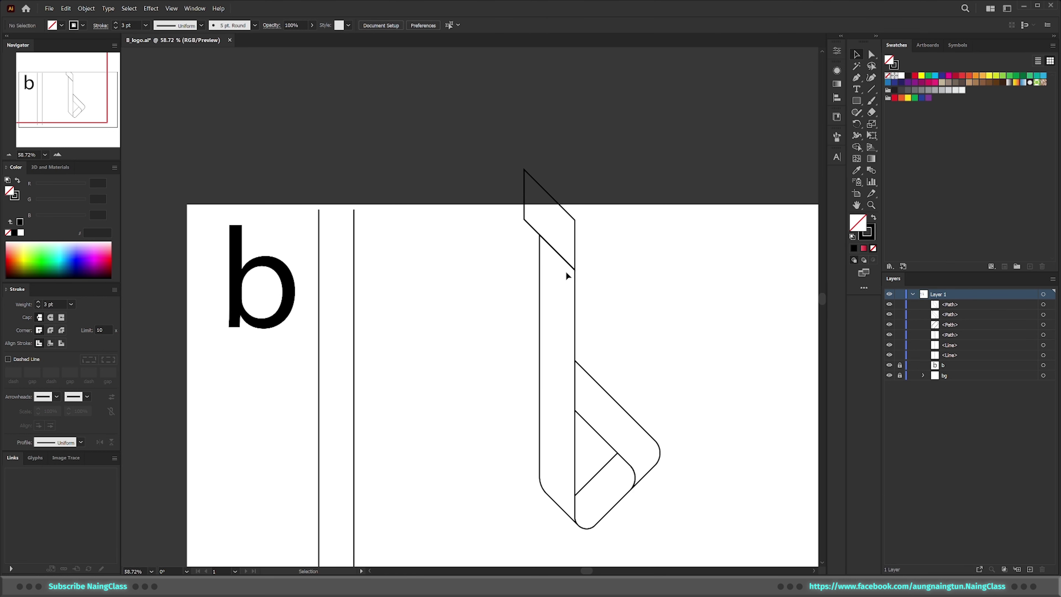
{"action": "left_click", "coordinate": [573, 302]}
{"action": "left_click_drag", "start_coordinate": [575, 316], "coordinate": [500, 319]}
{"action": "key", "text": "ctrl+z"}
Copy the stem and paste the copy in front, in exactly the same place
{"action": "key", "text": "ctrl+space"}
{"action": "left_click_drag", "start_coordinate": [580, 309], "coordinate": [613, 307]}
{"action": "key", "text": "a"}
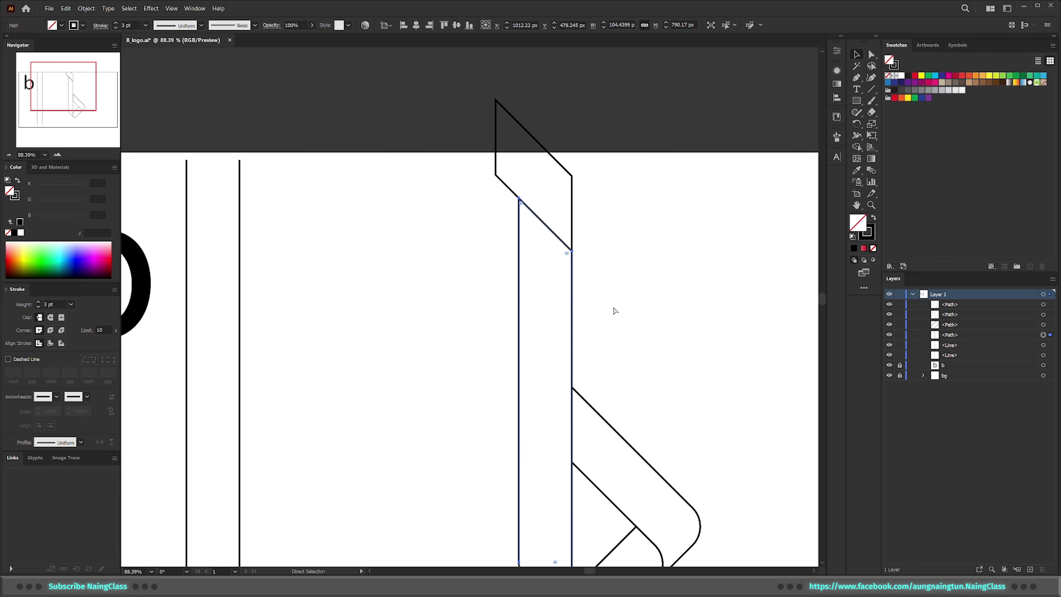
{"action": "key", "text": "ctrl+c"}
{"action": "key", "text": "ctrl+f"}
Round the top piece's inner-side upper corner and the stem copy's matching corner together by the same radius
{"action": "scroll", "coordinate": [594, 201], "scroll_direction": "up", "scroll_amount": 2}
{"action": "key", "text": "a"}
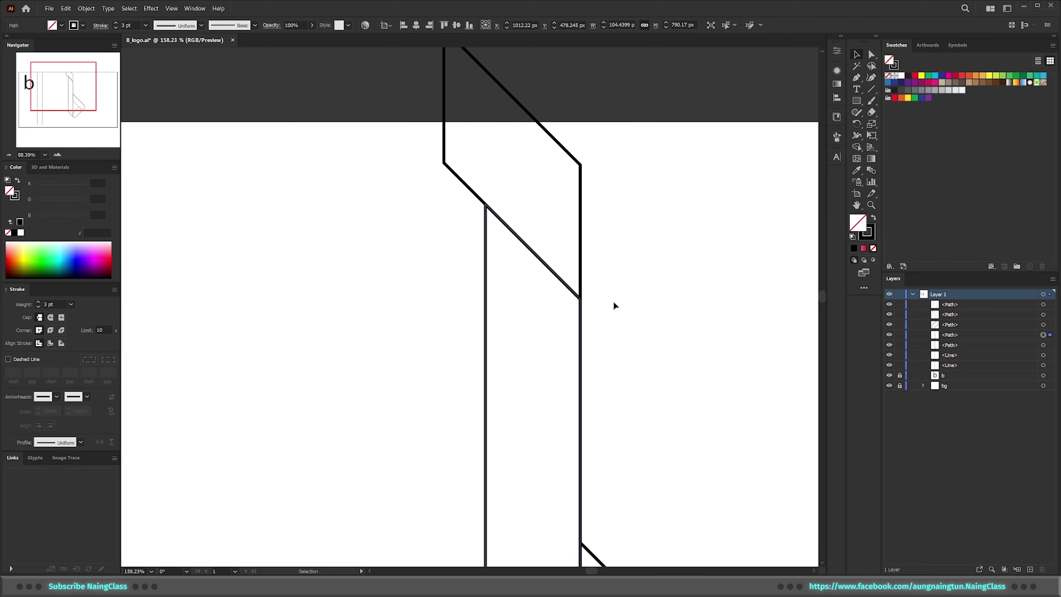
{"action": "left_click", "coordinate": [581, 300]}
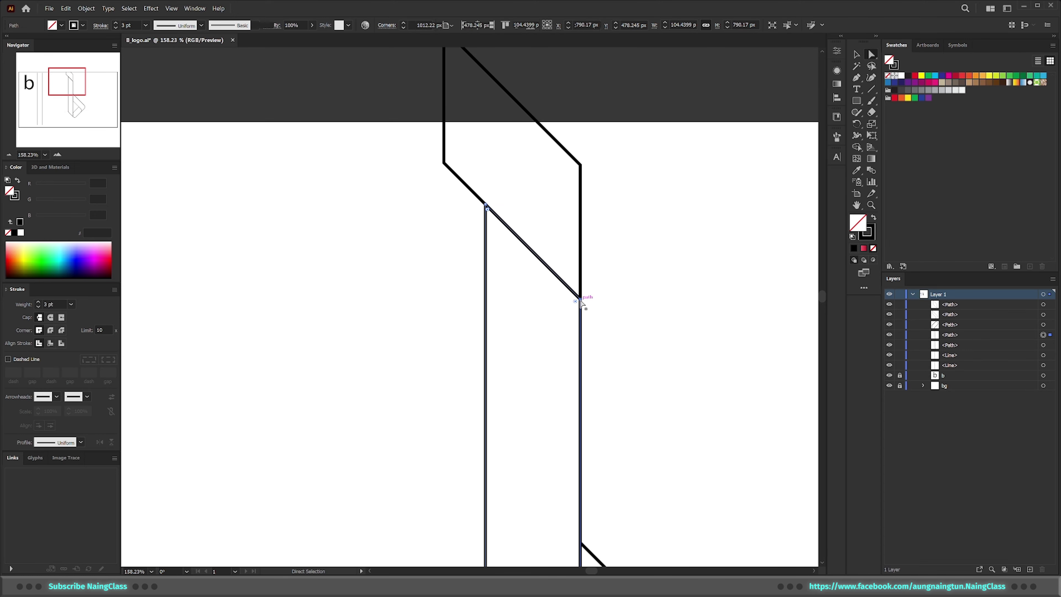
{"action": "left_click", "coordinate": [581, 167], "text": "shift"}
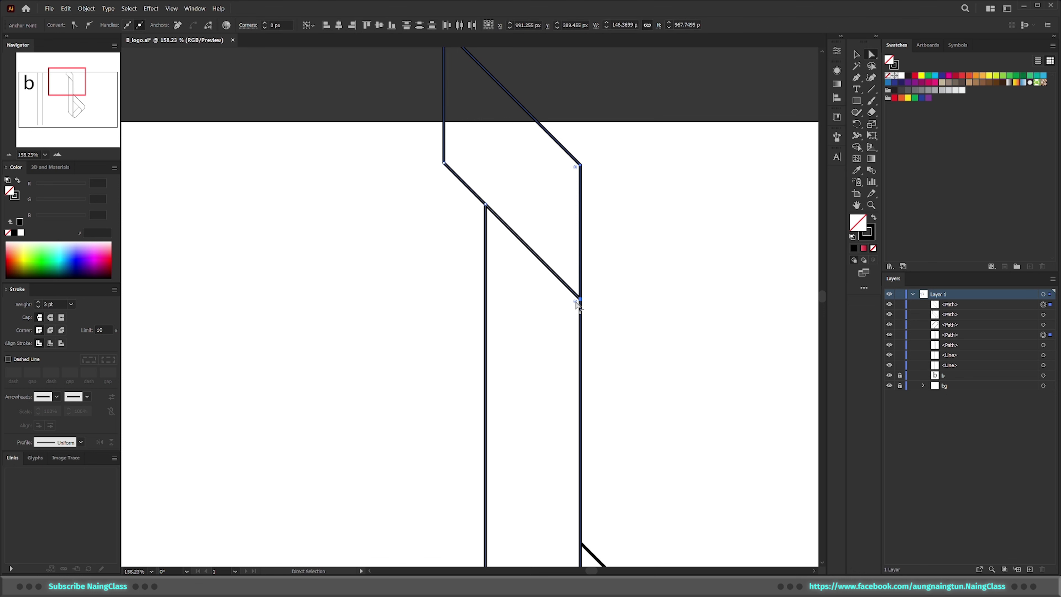
{"action": "left_click_drag", "start_coordinate": [576, 304], "coordinate": [514, 336]}
{"action": "left_click", "coordinate": [618, 311]}
Use Shape Builder to merge the sliver beyond the stem's rounded corner into the top piece and unite the overlapping stem shapes
{"action": "key", "text": "v"}
{"action": "left_click_drag", "start_coordinate": [638, 157], "coordinate": [419, 381]}
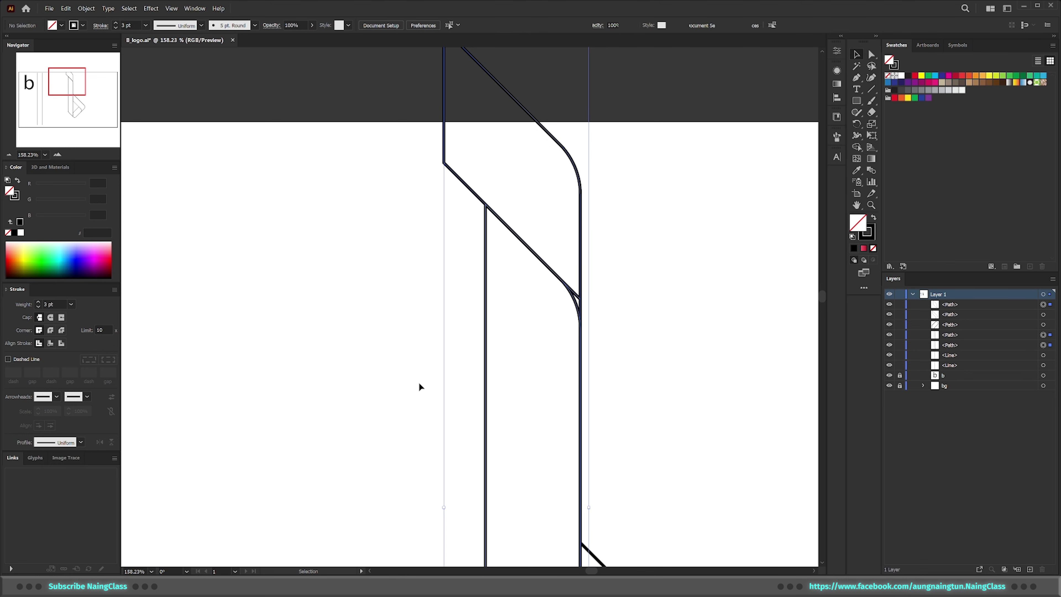
{"action": "key", "text": "shift+m"}
{"action": "key", "text": "ctrl+space"}
{"action": "left_click_drag", "start_coordinate": [605, 271], "coordinate": [669, 268]}
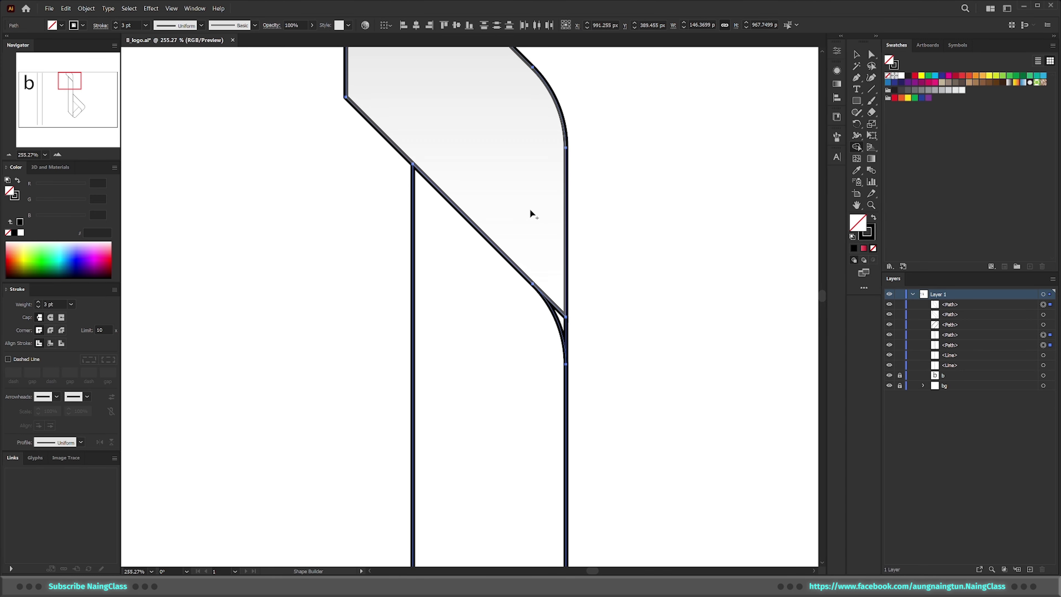
{"action": "left_click_drag", "start_coordinate": [549, 256], "coordinate": [561, 322]}
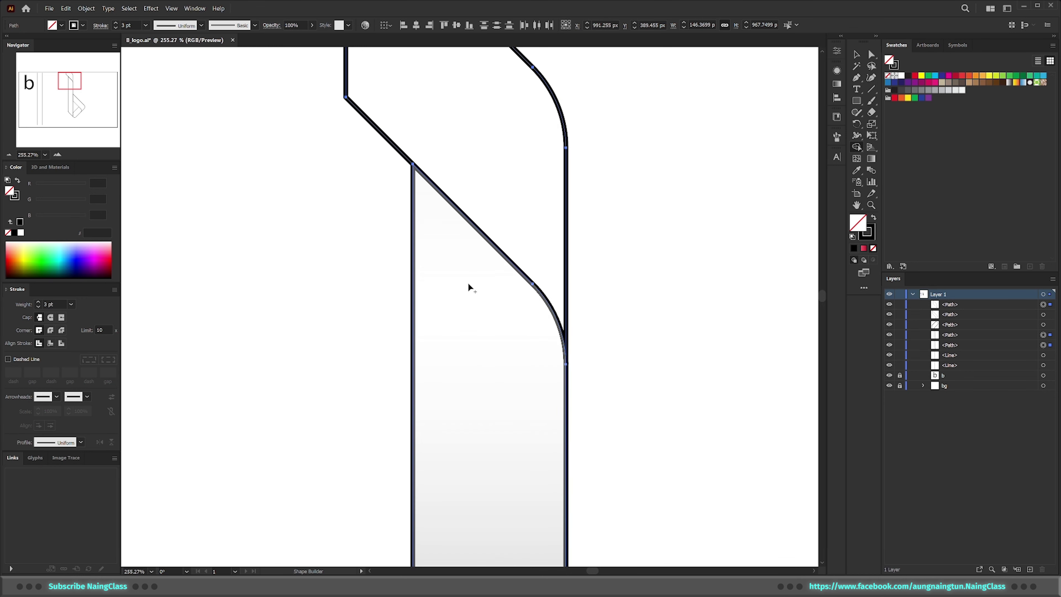
{"action": "left_click_drag", "start_coordinate": [480, 401], "coordinate": [480, 402]}
{"action": "key", "text": "v"}
{"action": "left_click", "coordinate": [684, 359]}
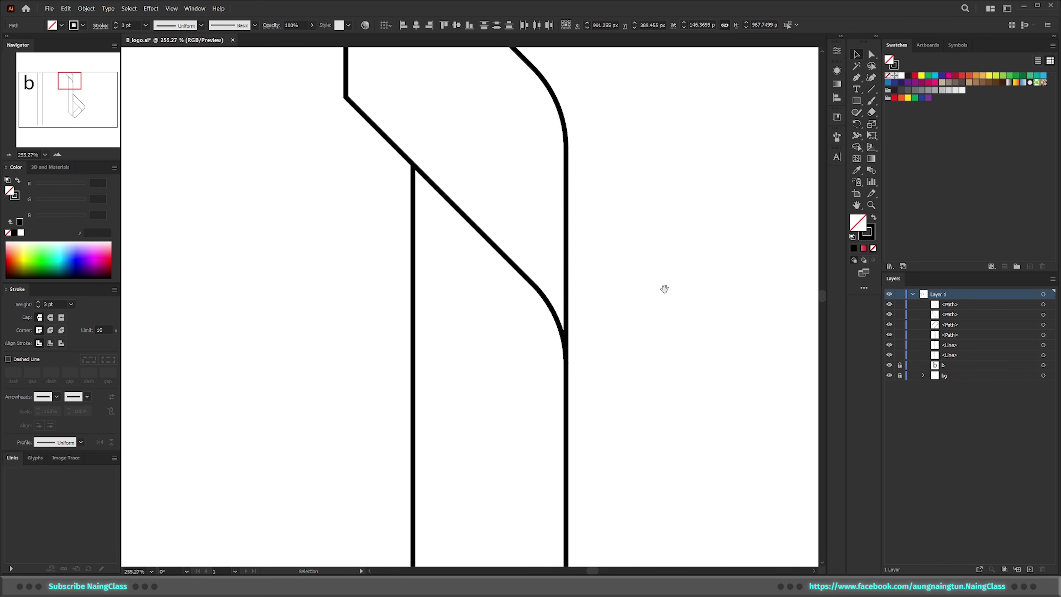
Select all the logo shapes and move them down about 141 px and right about 10 px so they fit on the artboard
{"action": "left_click_drag", "start_coordinate": [659, 274], "coordinate": [528, 320]}
{"action": "left_click_drag", "start_coordinate": [696, 267], "coordinate": [599, 207]}
{"action": "left_click_drag", "start_coordinate": [660, 145], "coordinate": [486, 424]}
{"action": "left_click_drag", "start_coordinate": [571, 378], "coordinate": [574, 425]}
{"action": "left_click", "coordinate": [696, 352]}
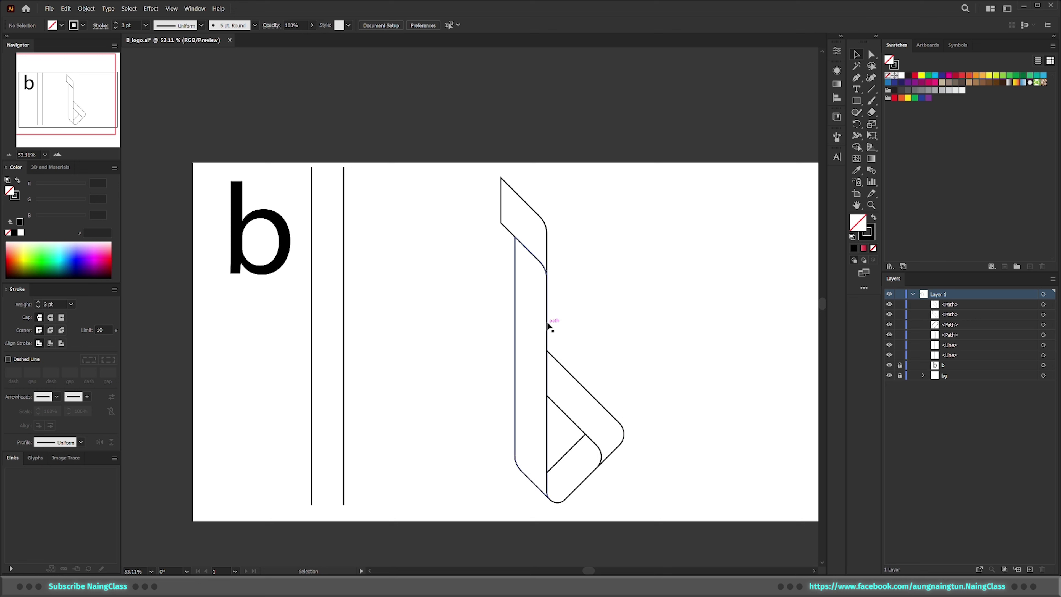
{"action": "left_click_drag", "start_coordinate": [547, 324], "coordinate": [448, 329]}
{"action": "key", "text": "ctrl+z"}
{"action": "left_click", "coordinate": [689, 322]}
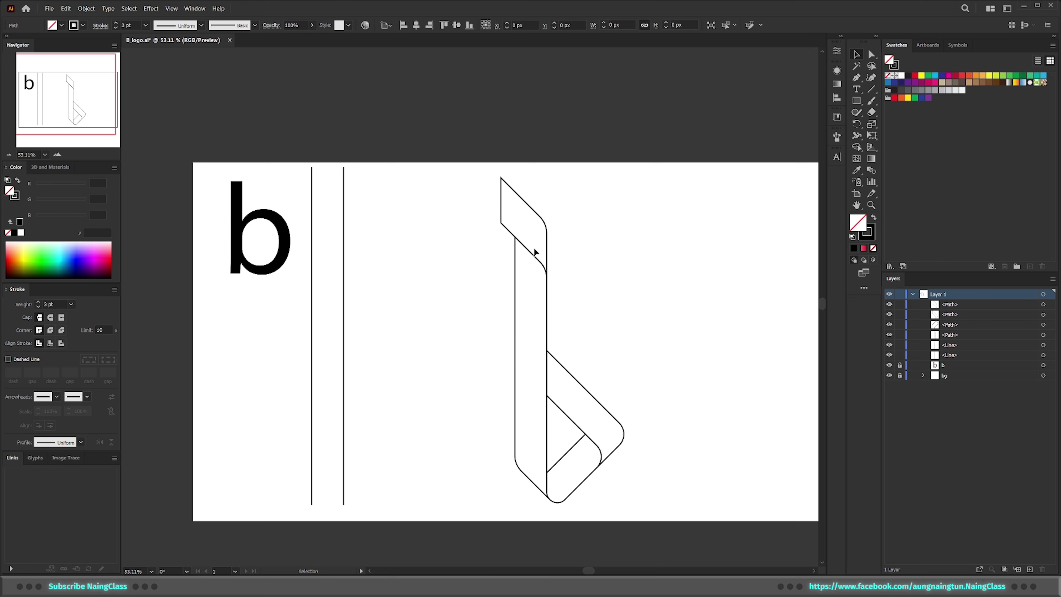
Select the top piece and the stem's upper anchor points and nudge them down about 140 px to shorten the stem
{"action": "left_click", "coordinate": [524, 318]}
{"action": "key", "text": "a"}
{"action": "left_click_drag", "start_coordinate": [468, 153], "coordinate": [592, 312]}
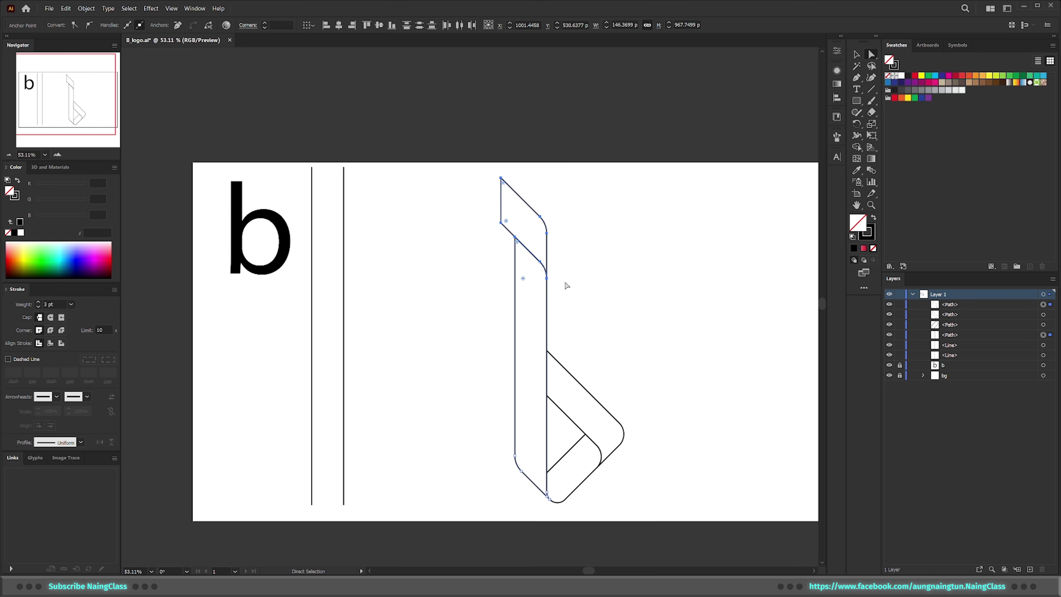
{"action": "key", "text": "Down"}
{"action": "key", "text": "Down"}
{"action": "key", "text": "Down"}
{"action": "key", "text": "Down"}
{"action": "key", "text": "Down"}
{"action": "key", "text": "Down"}
{"action": "key", "text": "Down"}
{"action": "key", "text": "Down"}
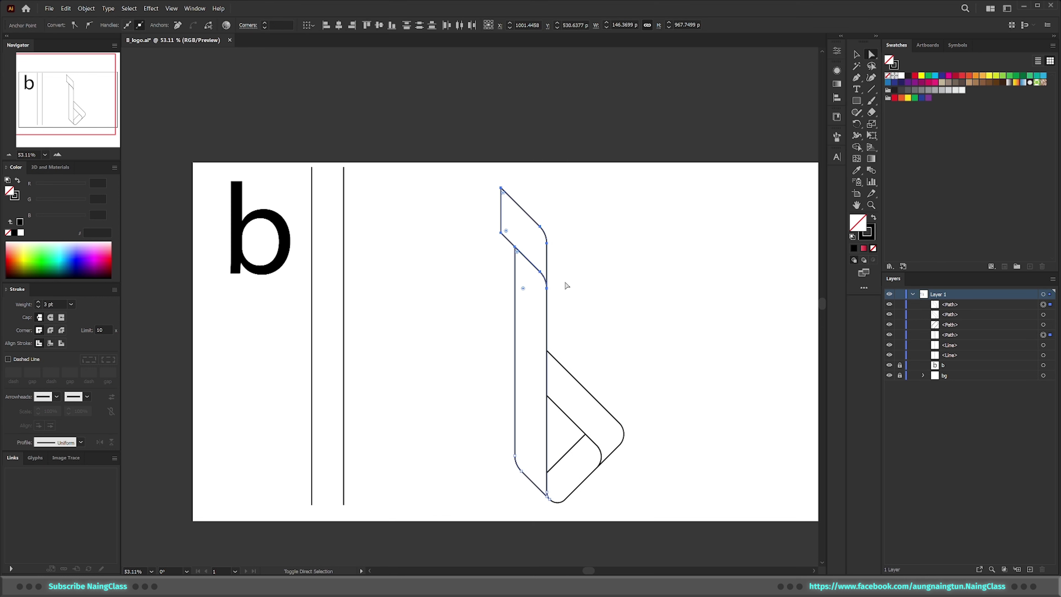
{"action": "key", "text": "Down"}
{"action": "key", "text": "Down"}
{"action": "key", "text": "Down"}
{"action": "key", "text": "Down"}
{"action": "key", "text": "Down"}
{"action": "key", "text": "Down"}
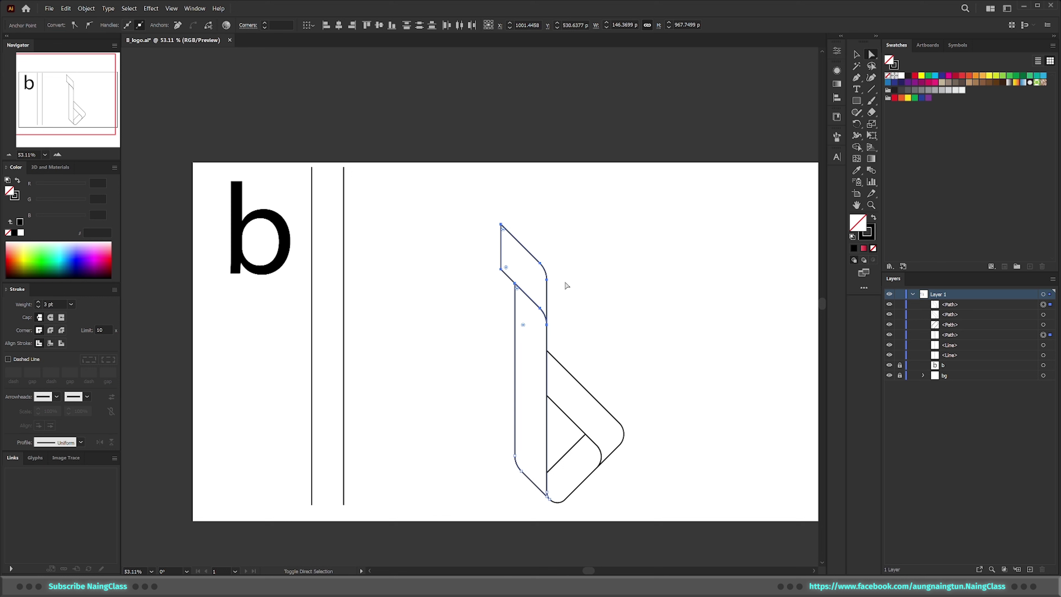
{"action": "key", "text": "Up"}
{"action": "key", "text": "Up"}
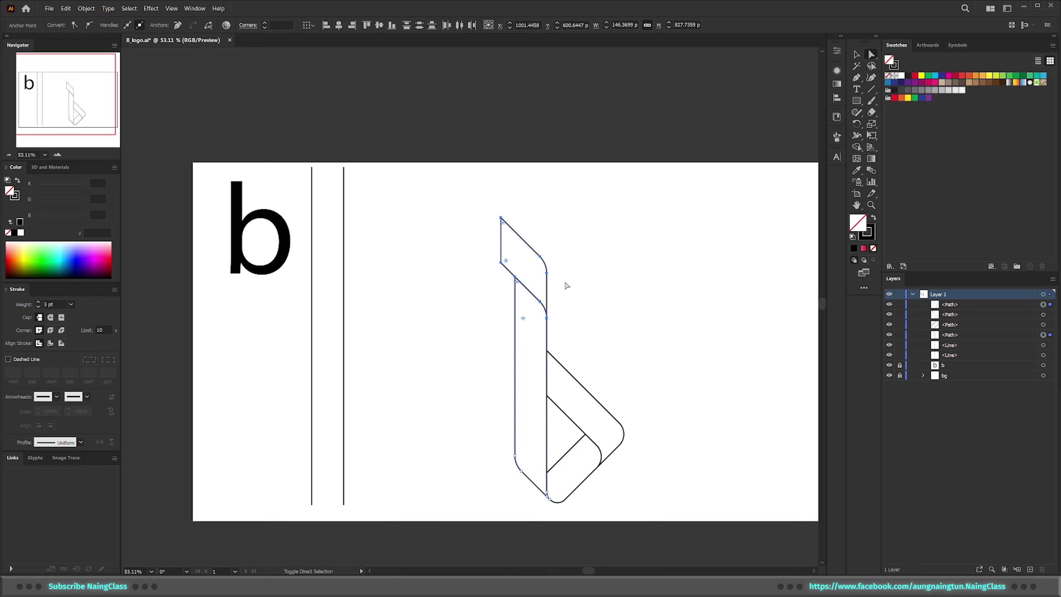
Select the whole logo and move it up and slightly right, centering it roughly vertically on the artboard
{"action": "key", "text": "v"}
{"action": "left_click", "coordinate": [592, 367]}
{"action": "left_click_drag", "start_coordinate": [487, 526], "coordinate": [611, 385]}
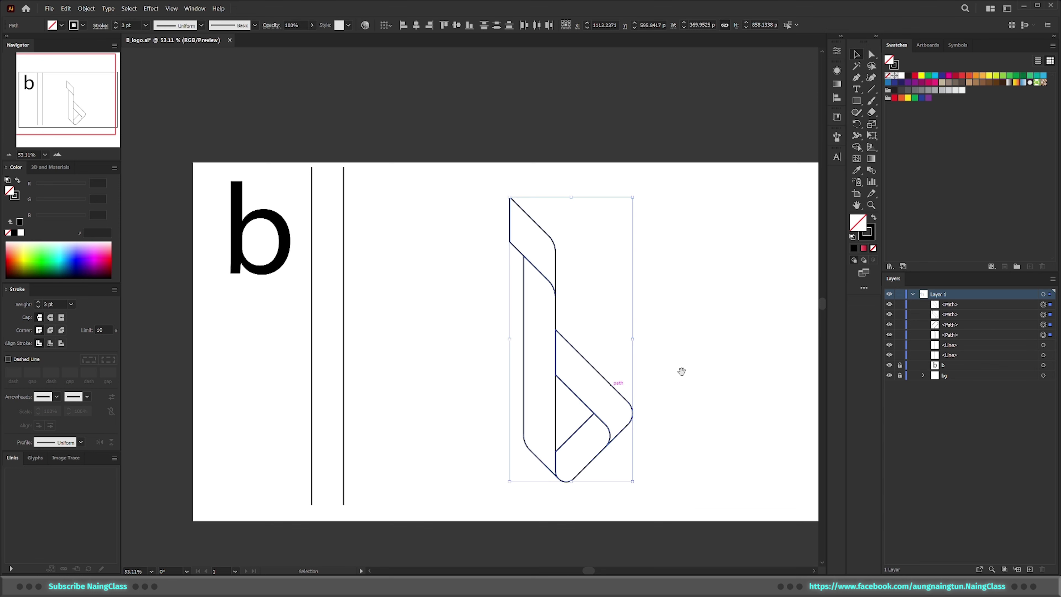
{"action": "left_click_drag", "start_coordinate": [682, 372], "coordinate": [673, 350]}
{"action": "left_click", "coordinate": [694, 336]}
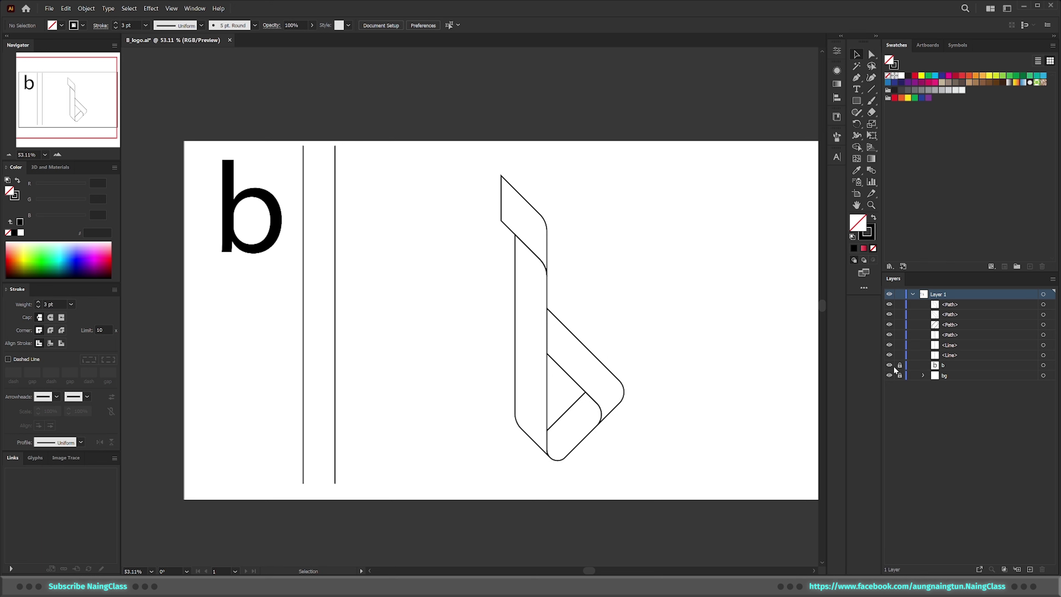
Hide the reference letter b and the two vertical guide lines, and select the folded top piece of the stem
{"action": "left_click_drag", "start_coordinate": [688, 322], "coordinate": [632, 318]}
{"action": "left_click_drag", "start_coordinate": [546, 290], "coordinate": [577, 287]}
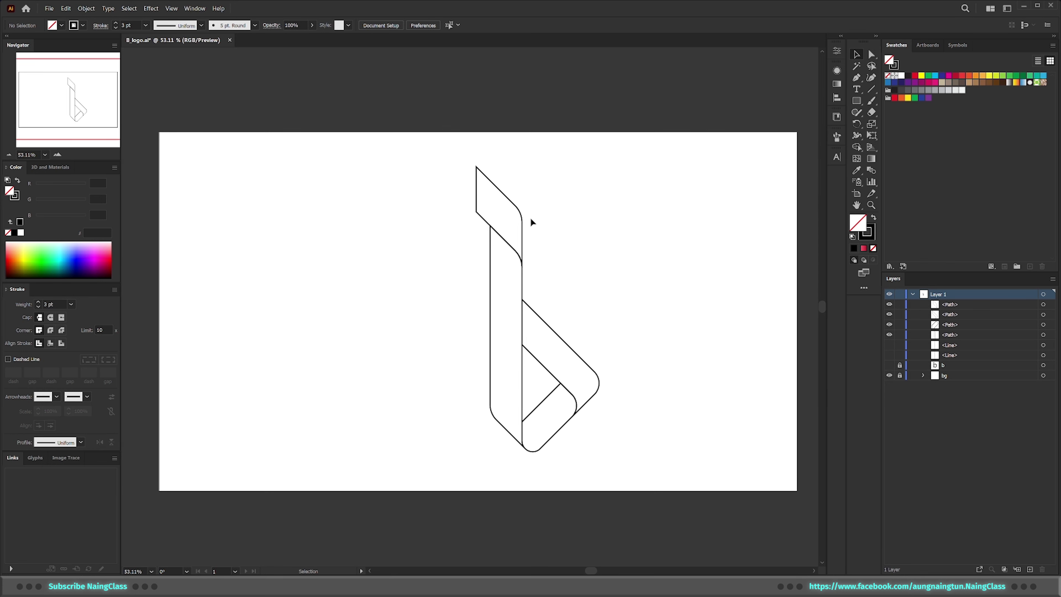
{"action": "left_click", "coordinate": [523, 219]}
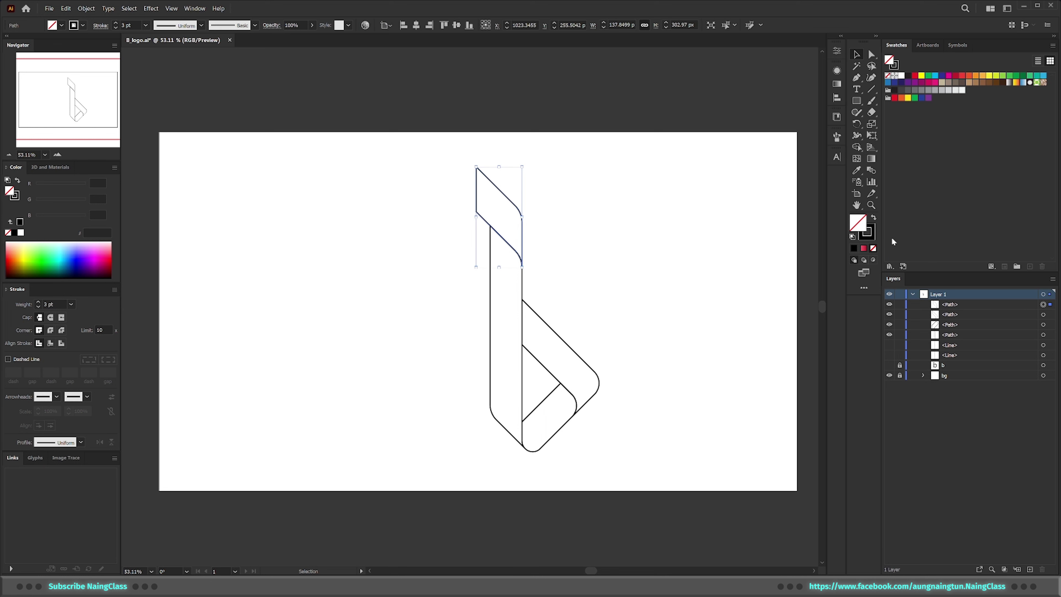
Fill the folded top piece with a linear gradient and remove its stroke
{"action": "left_click", "coordinate": [864, 249]}
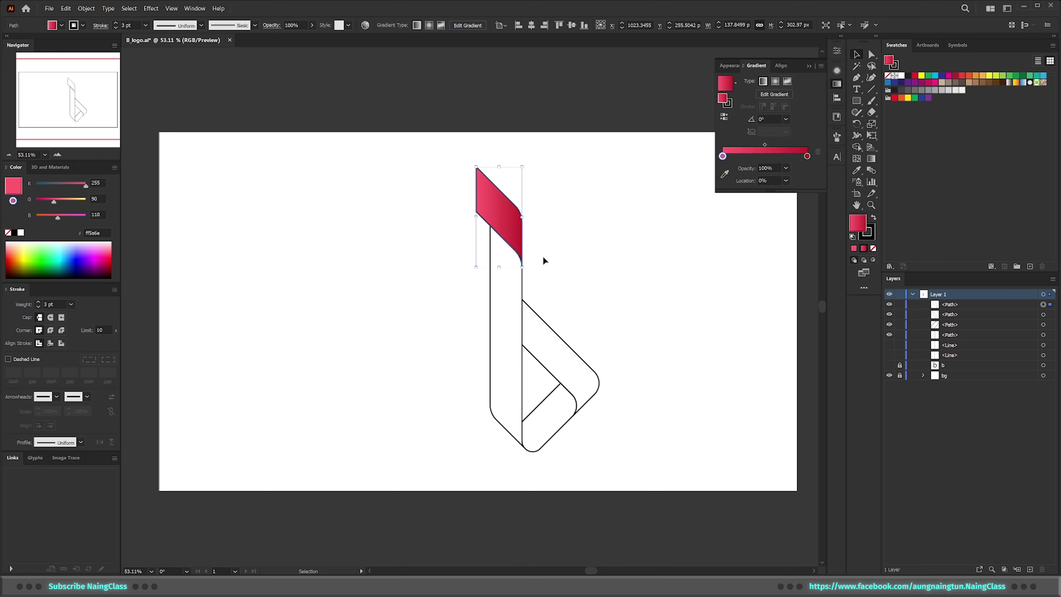
{"action": "key", "text": "x"}
{"action": "key", "text": "slash"}
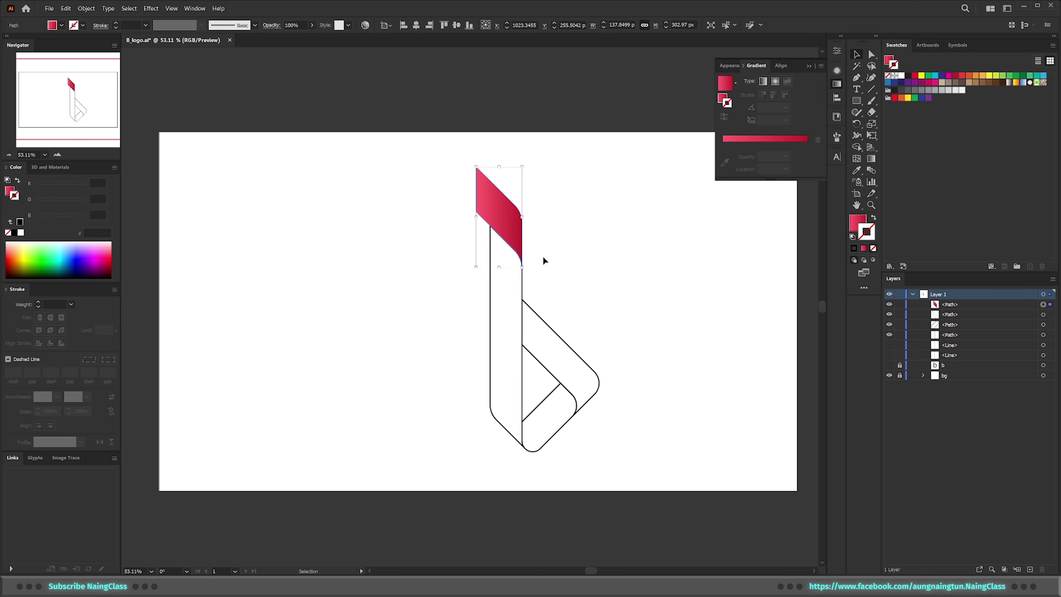
{"action": "key", "text": "x"}
Set the top piece's gradient to run from medium blue (RGB 28, 117, 188) to CMYK Blue at the end stop
{"action": "scroll", "coordinate": [567, 169], "scroll_direction": "up", "scroll_amount": 2}
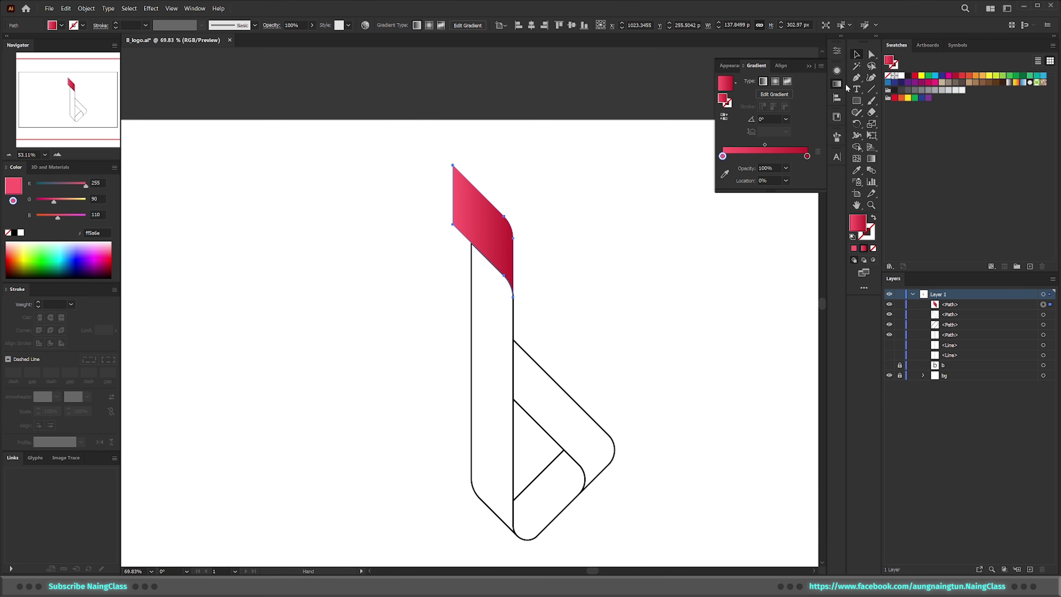
{"action": "left_click", "coordinate": [772, 99]}
{"action": "left_click", "coordinate": [807, 144]}
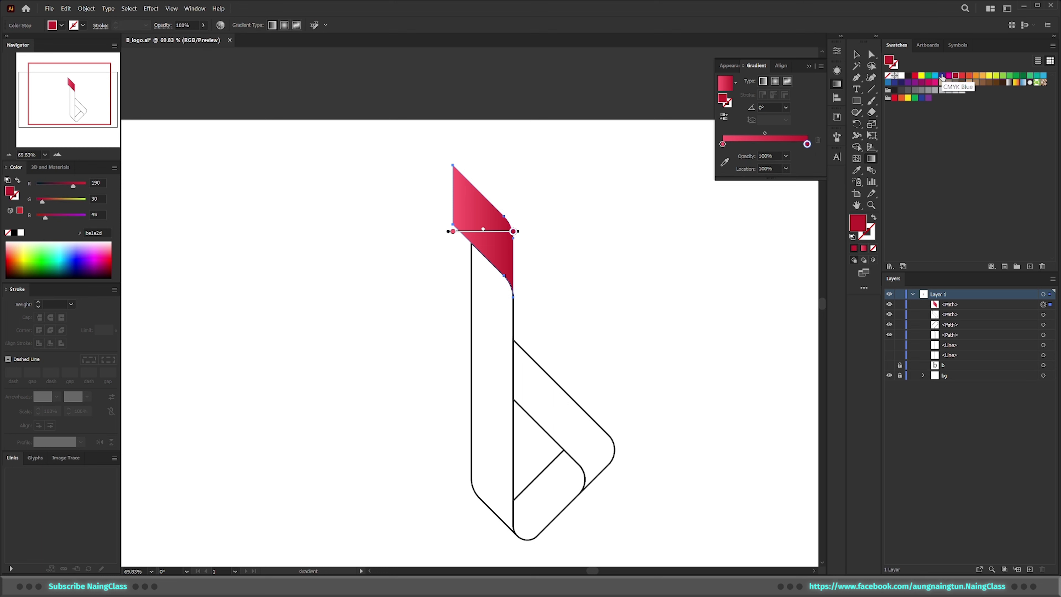
{"action": "left_click", "coordinate": [942, 75]}
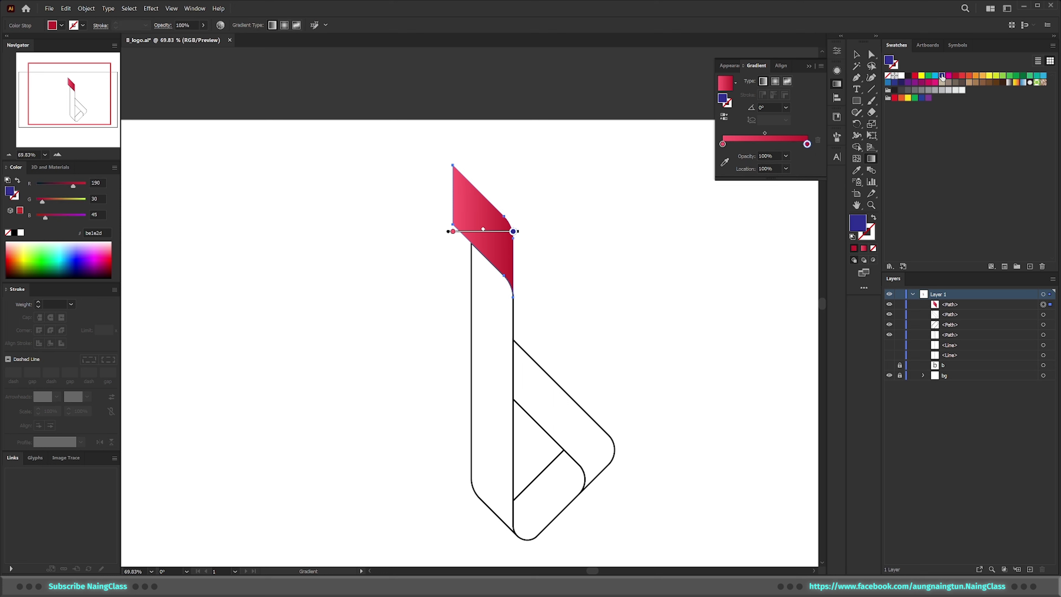
{"action": "left_click", "coordinate": [722, 144]}
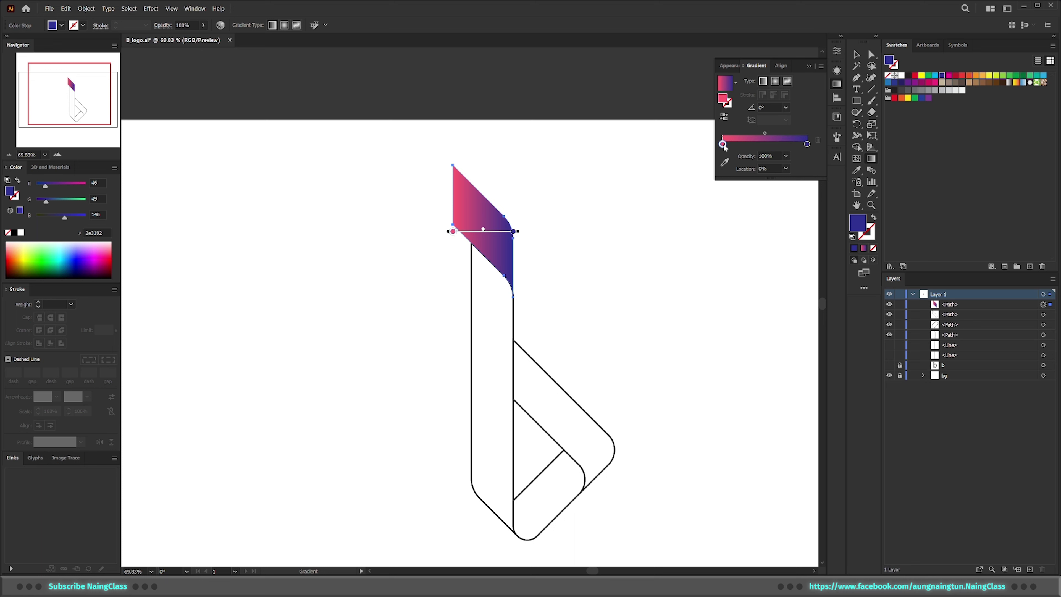
{"action": "left_click", "coordinate": [889, 85]}
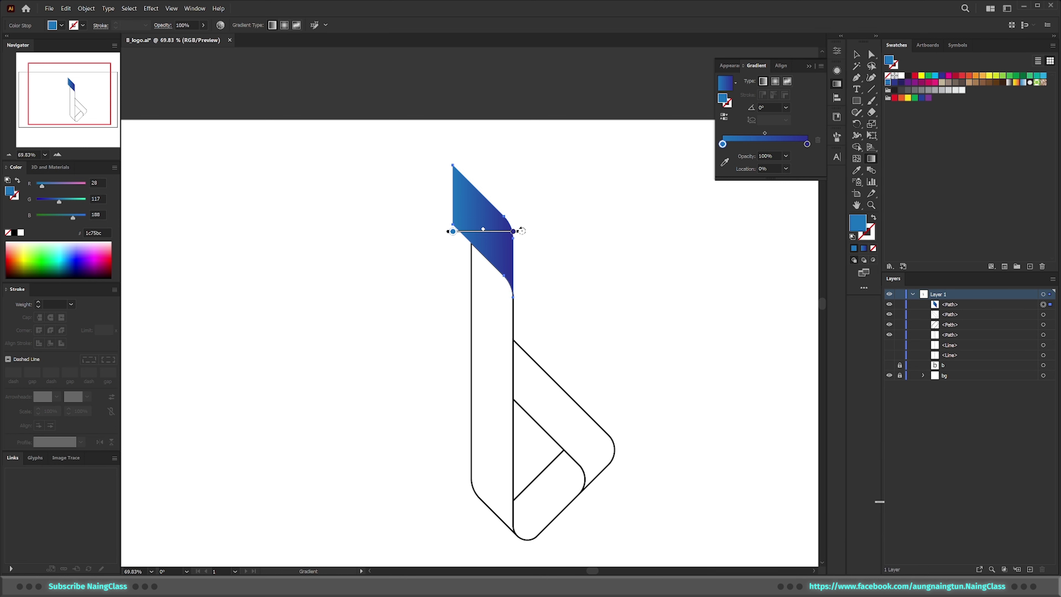
Redirect the top piece's gradient diagonally at about 135°, with dark blue at its upper end and light blue at its lower end
{"action": "left_click_drag", "start_coordinate": [527, 228], "coordinate": [510, 286]}
{"action": "left_click_drag", "start_coordinate": [495, 245], "coordinate": [483, 235]}
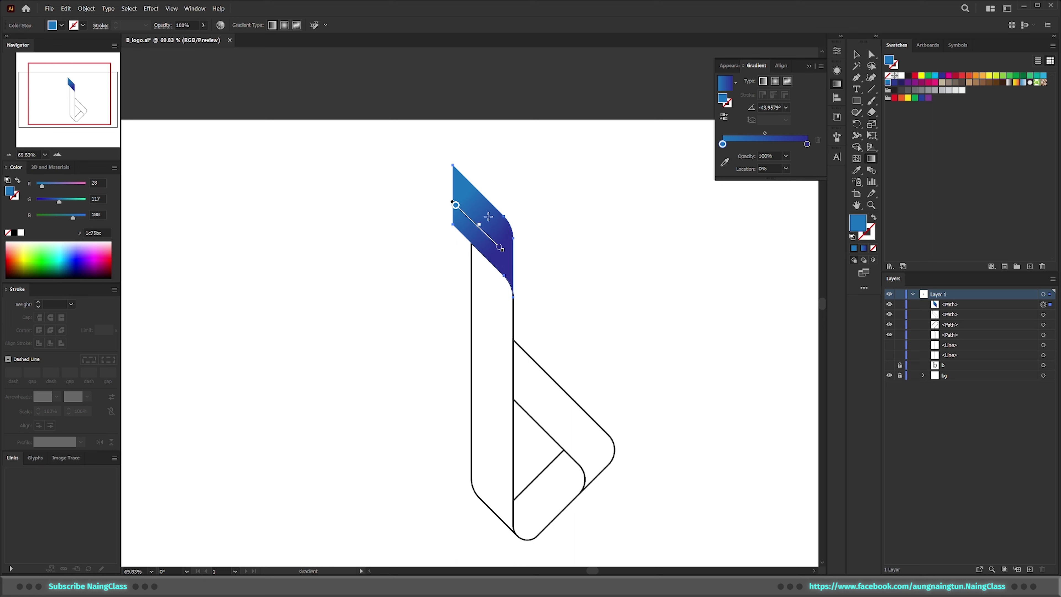
{"action": "left_click_drag", "start_coordinate": [514, 252], "coordinate": [446, 193]}
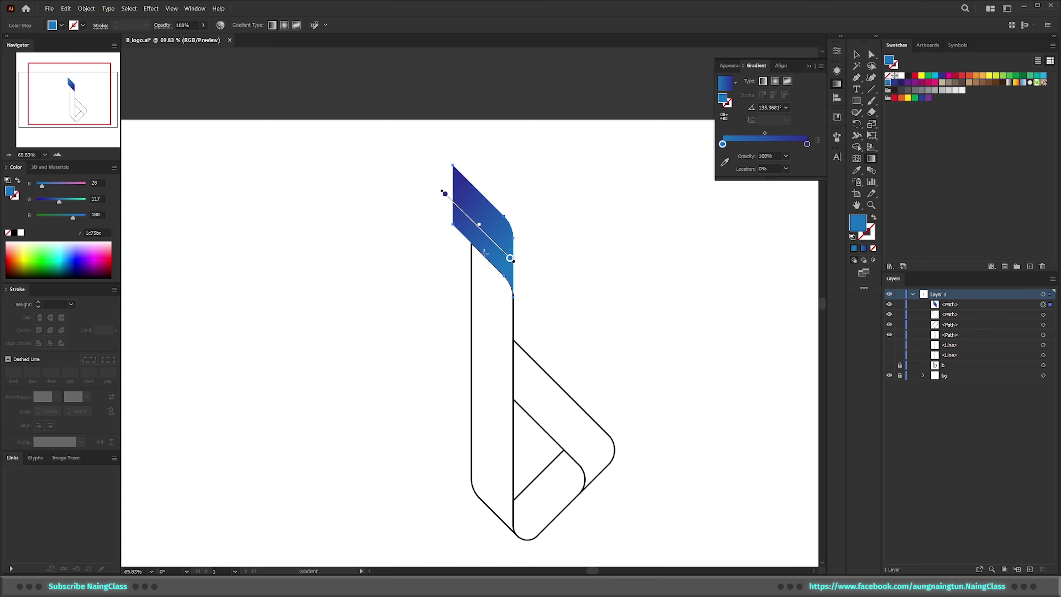
{"action": "key", "text": "v"}
{"action": "key", "text": "ctrl+h"}
Copy the top piece's blue gradient and no-stroke appearance to the stem and both diagonal bars with the Eyedropper
{"action": "left_click_drag", "start_coordinate": [553, 326], "coordinate": [523, 284]}
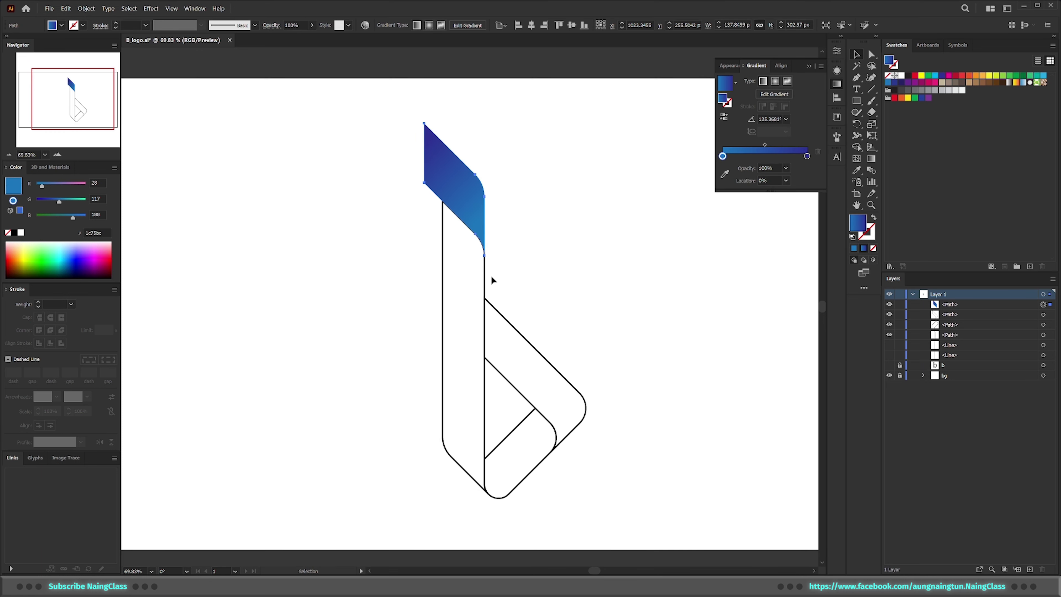
{"action": "left_click_drag", "start_coordinate": [583, 306], "coordinate": [381, 513]}
{"action": "key", "text": "i"}
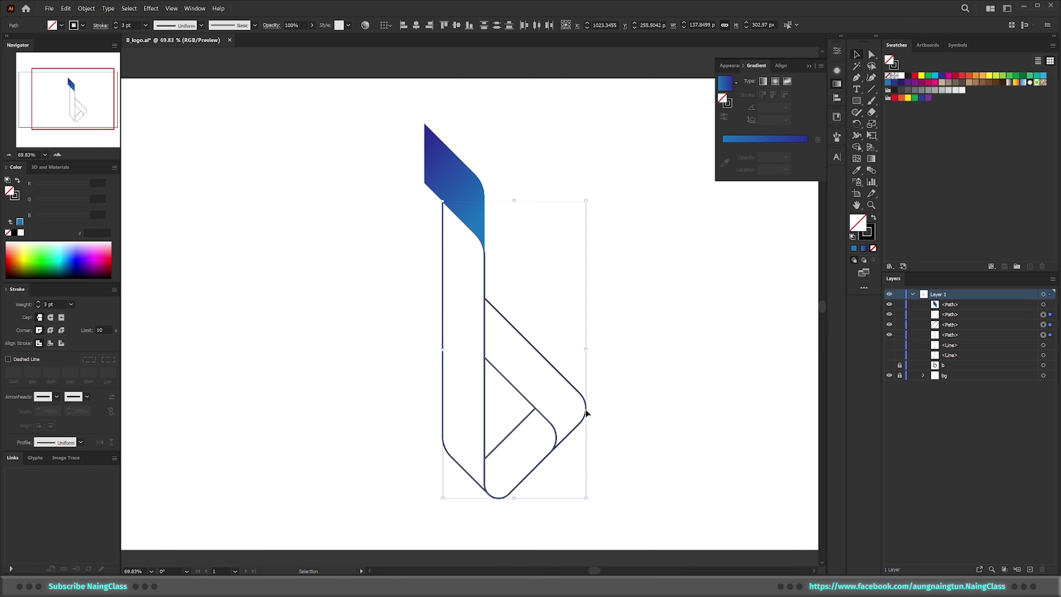
{"action": "left_click", "coordinate": [438, 155]}
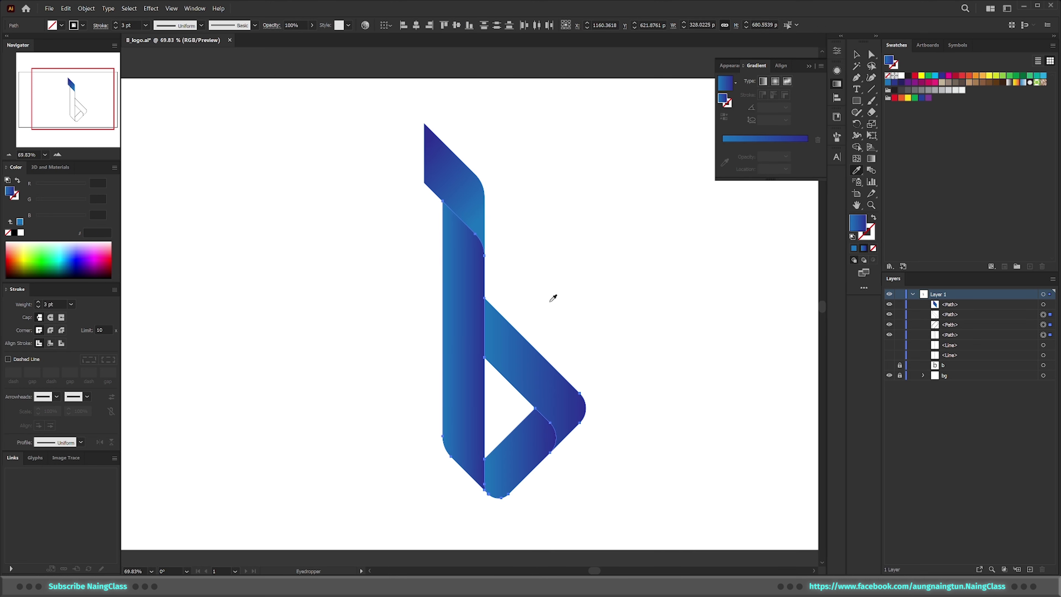
{"action": "key", "text": "v"}
{"action": "scroll", "coordinate": [580, 334], "scroll_direction": "down", "scroll_amount": 2}
{"action": "left_click", "coordinate": [566, 339]}
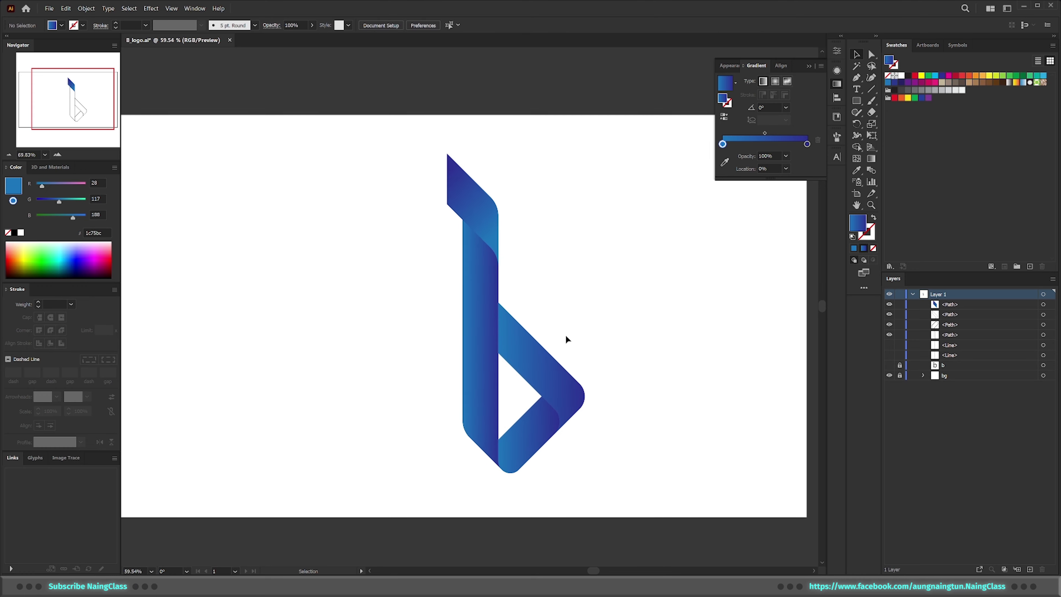
Redirect the stem's gradient vertically at 90°, from light blue at the bottom to dark blue under the fold
{"action": "left_click", "coordinate": [488, 287]}
{"action": "key", "text": "g"}
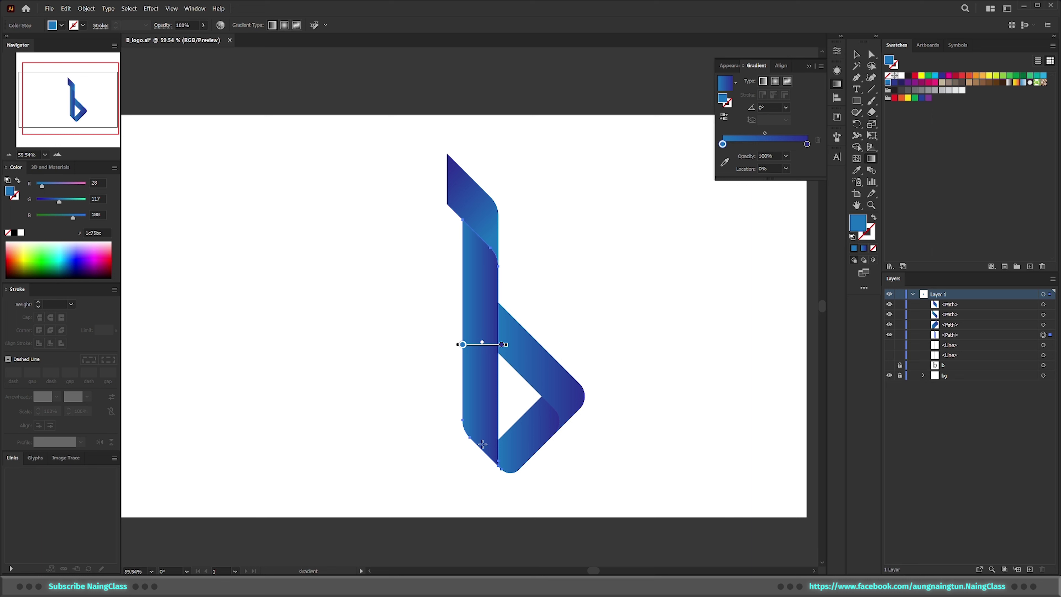
{"action": "left_click_drag", "start_coordinate": [483, 430], "coordinate": [481, 207]}
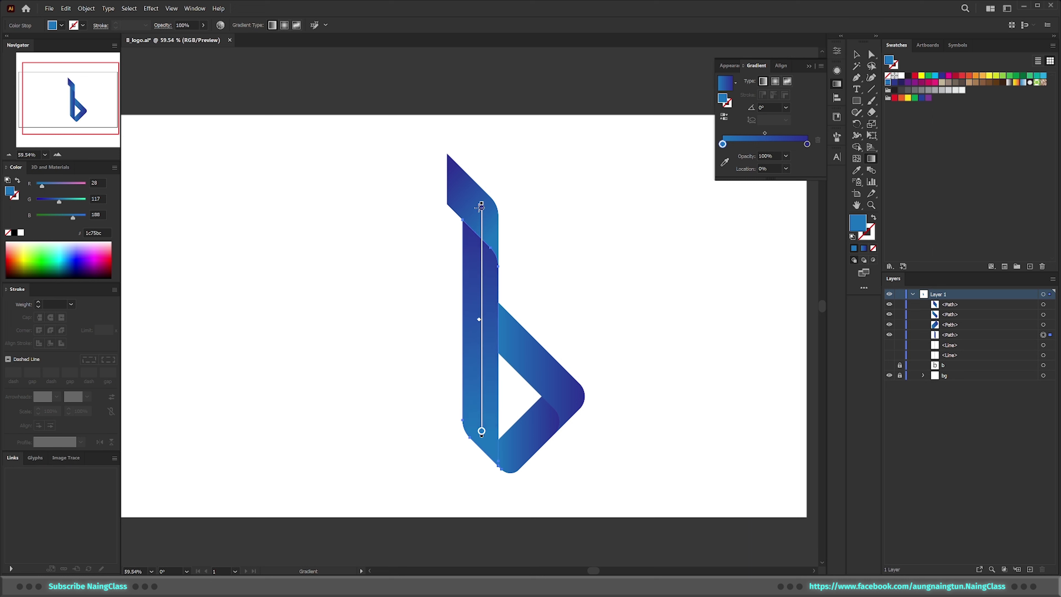
{"action": "left_click_drag", "start_coordinate": [479, 209], "coordinate": [479, 209]}
{"action": "key", "text": "a"}
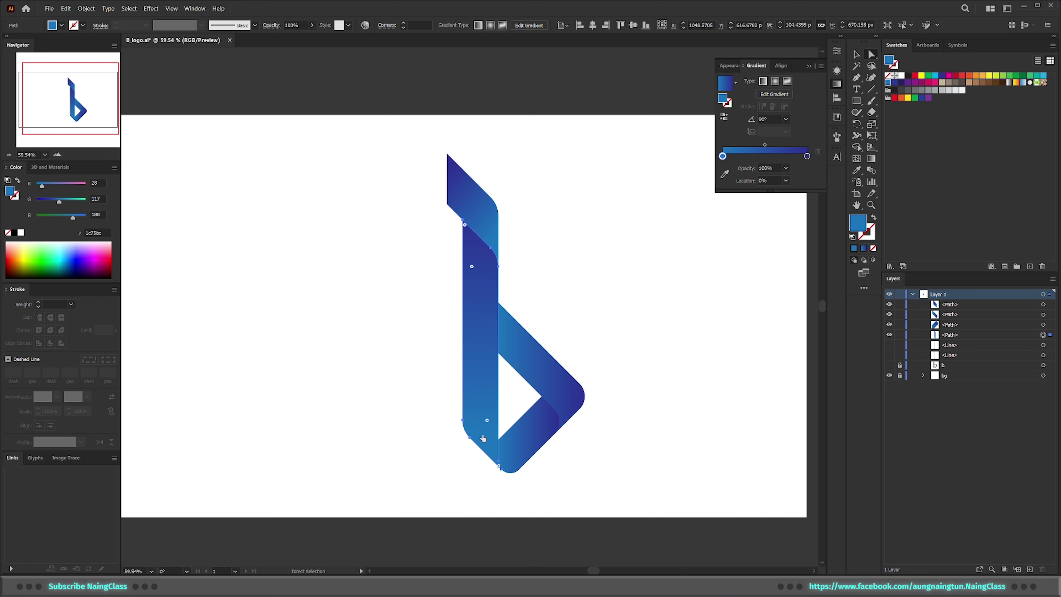
{"action": "key", "text": "v"}
{"action": "left_click", "coordinate": [775, 102]}
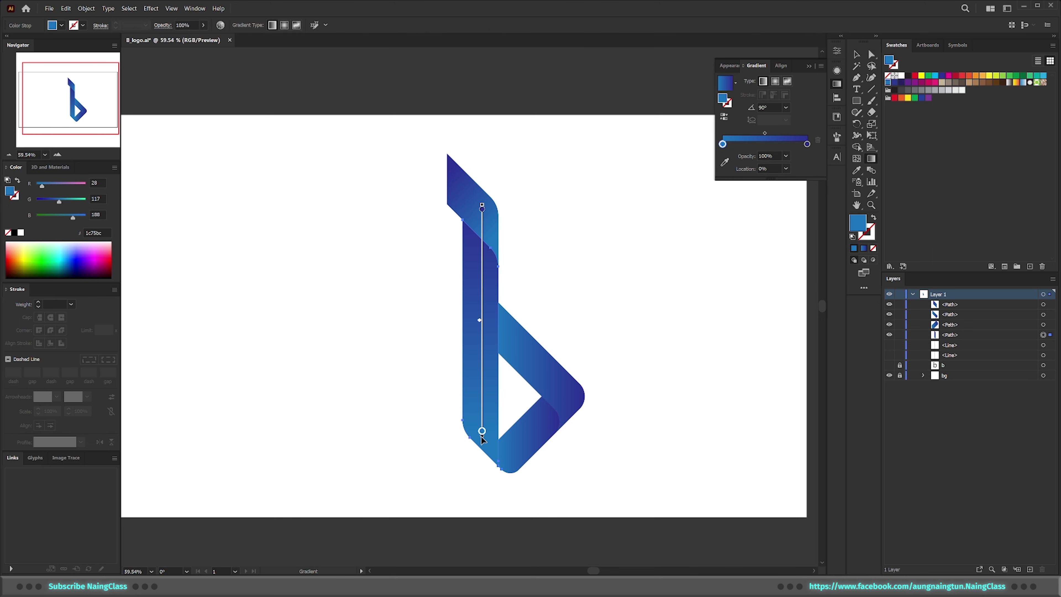
{"action": "left_click_drag", "start_coordinate": [482, 437], "coordinate": [482, 410]}
{"action": "left_click_drag", "start_coordinate": [483, 180], "coordinate": [482, 214]}
Redirect the long diagonal bar's gradient to 135°, with light blue at its outer corner and dark blue beside the stem
{"action": "left_click", "coordinate": [543, 372]}
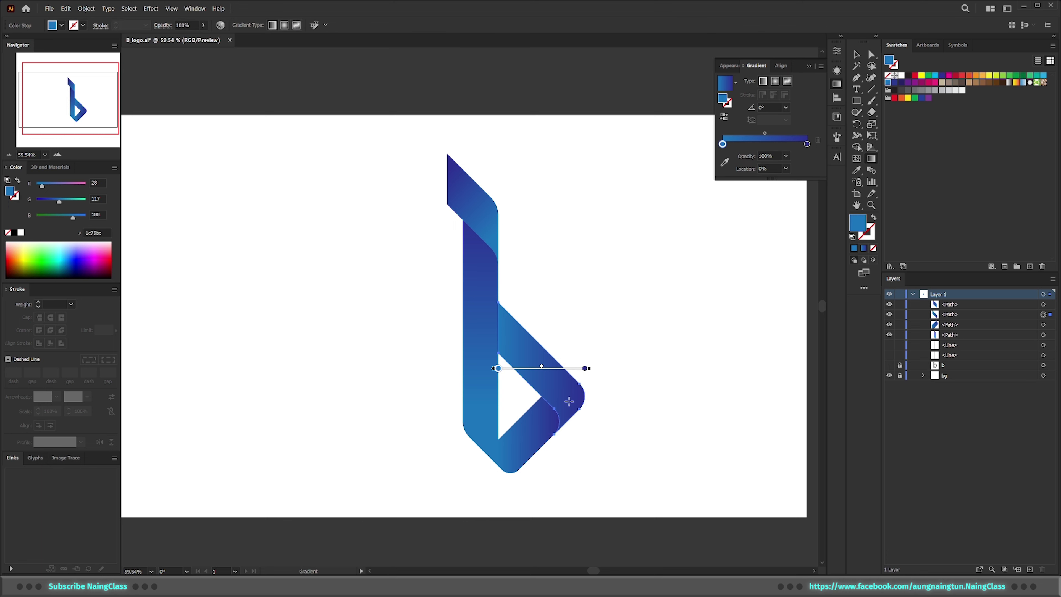
{"action": "left_click_drag", "start_coordinate": [566, 396], "coordinate": [476, 307]}
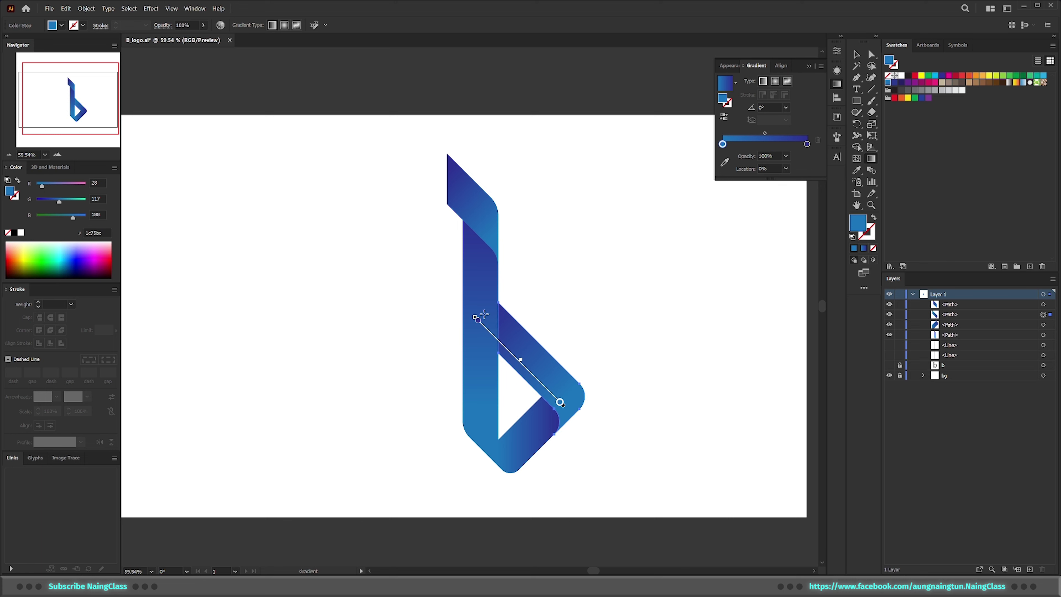
{"action": "key", "text": "v"}
Redirect the short lower bar's gradient to about 44°, from light blue at the bottom corner to dark blue at its upper end
{"action": "left_click", "coordinate": [531, 433]}
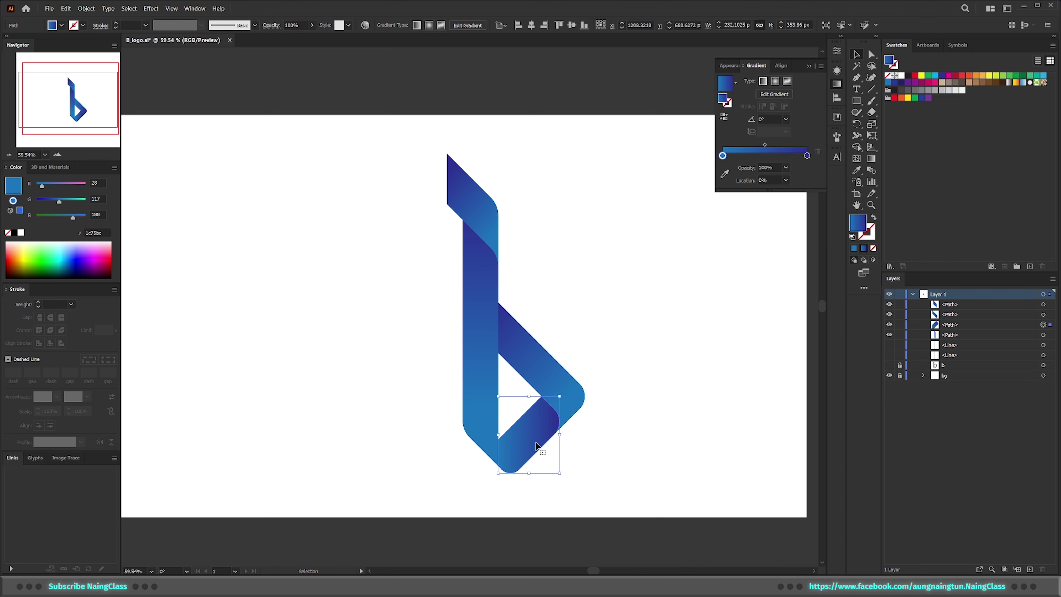
{"action": "key", "text": "ctrl+space"}
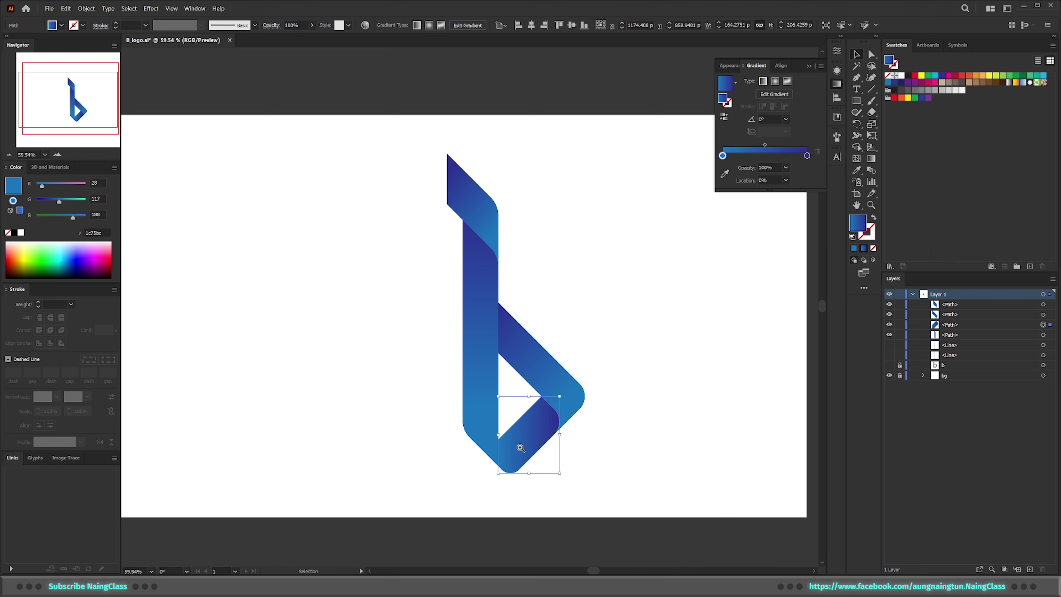
{"action": "left_click_drag", "start_coordinate": [516, 445], "coordinate": [580, 388]}
{"action": "key", "text": "g"}
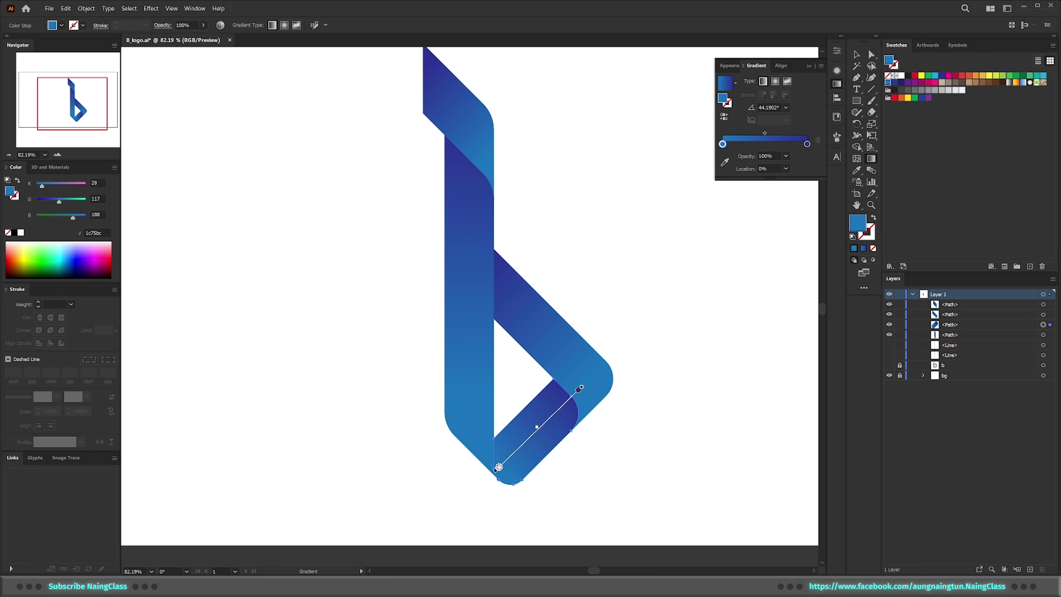
{"action": "key", "text": "v"}
{"action": "left_click", "coordinate": [607, 489]}
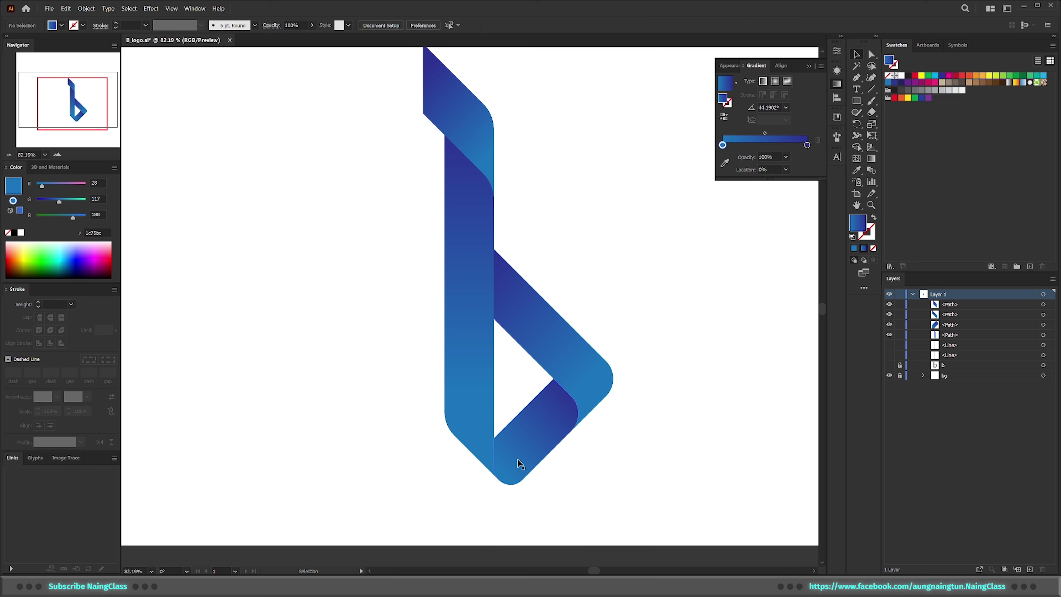
Move the short lower bar's light blue stop near the gradient's middle and duplicate the dark blue stop at the 0% end
{"action": "left_click", "coordinate": [551, 441]}
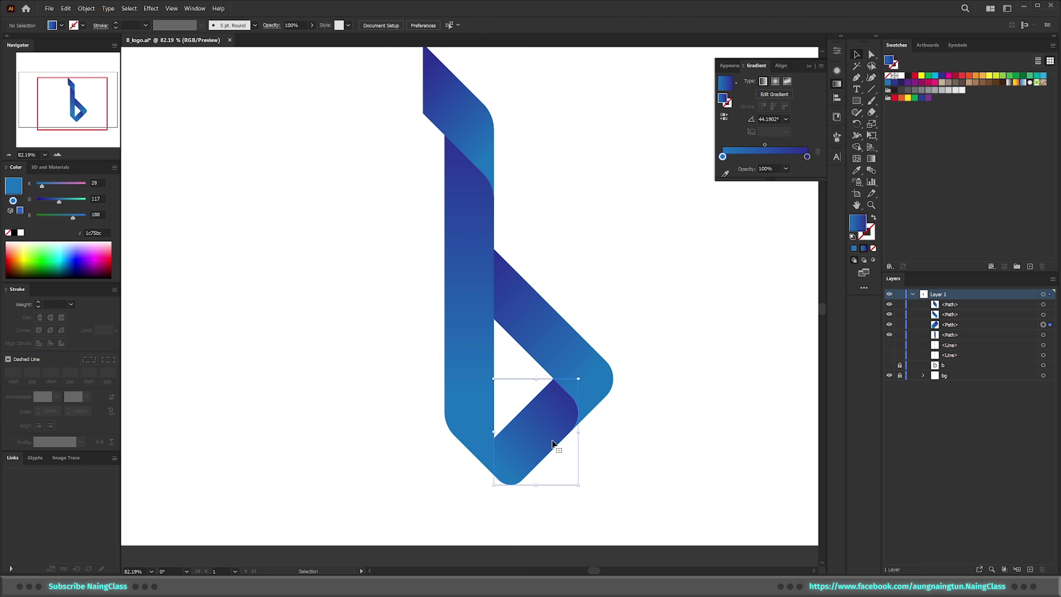
{"action": "left_click", "coordinate": [775, 95]}
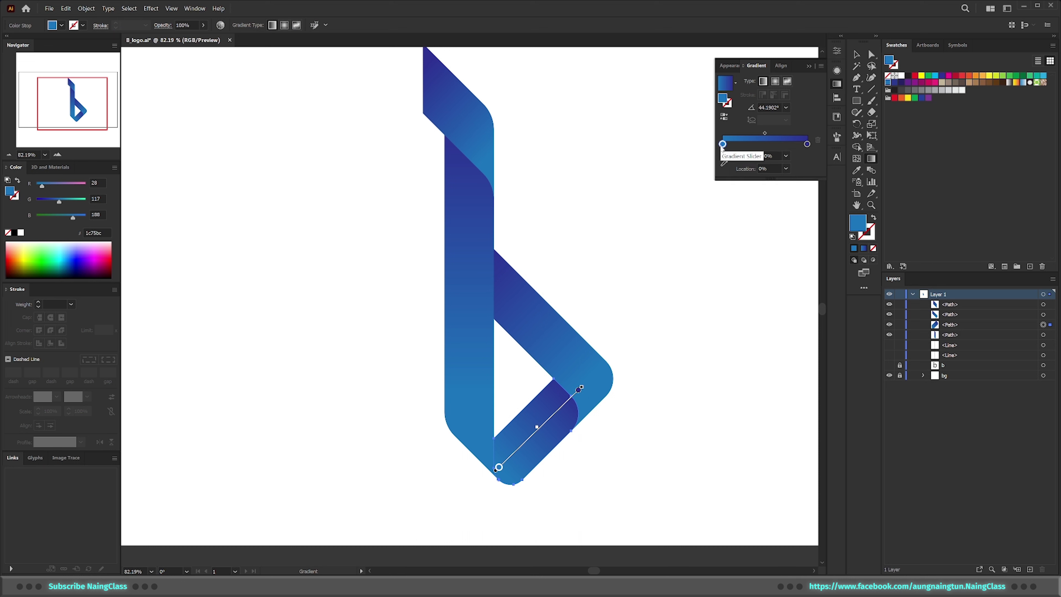
{"action": "left_click_drag", "start_coordinate": [722, 144], "coordinate": [762, 144]}
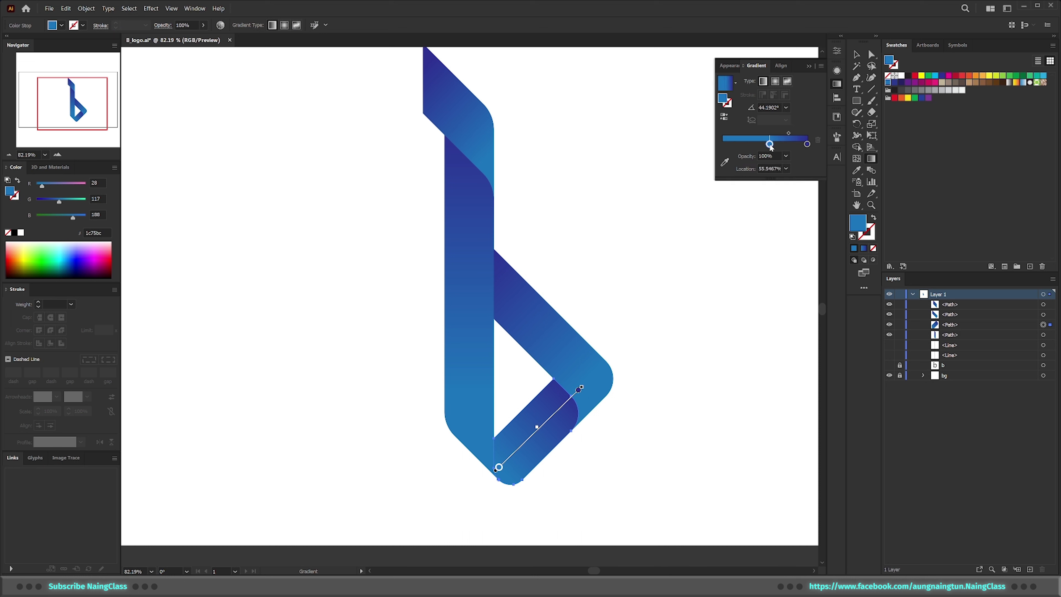
{"action": "left_click_drag", "start_coordinate": [804, 146], "coordinate": [719, 155]}
{"action": "left_click", "coordinate": [807, 145]}
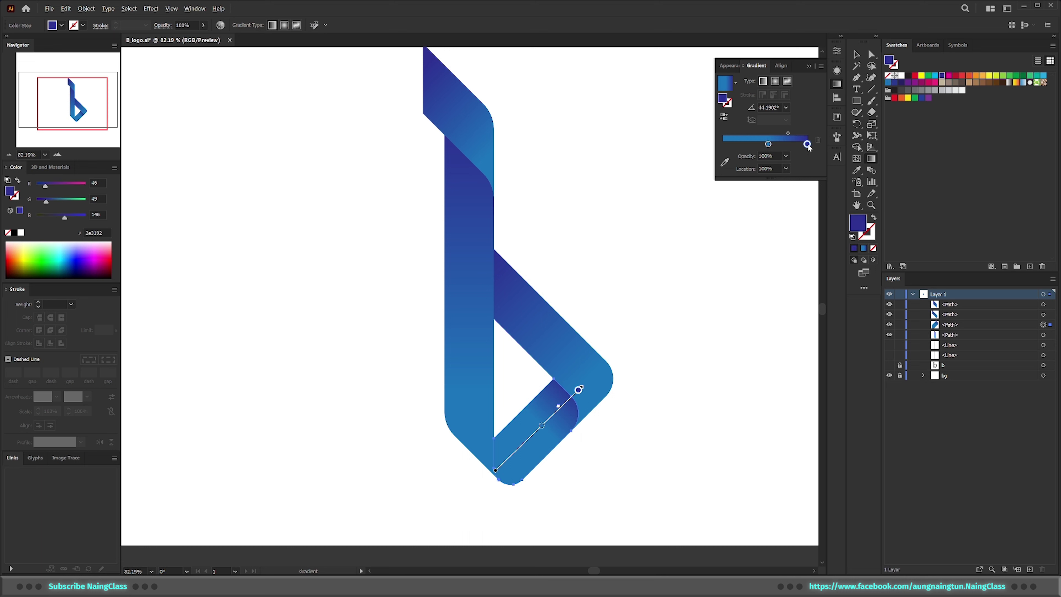
{"action": "left_click_drag", "start_coordinate": [807, 145], "coordinate": [723, 147], "text": "alt"}
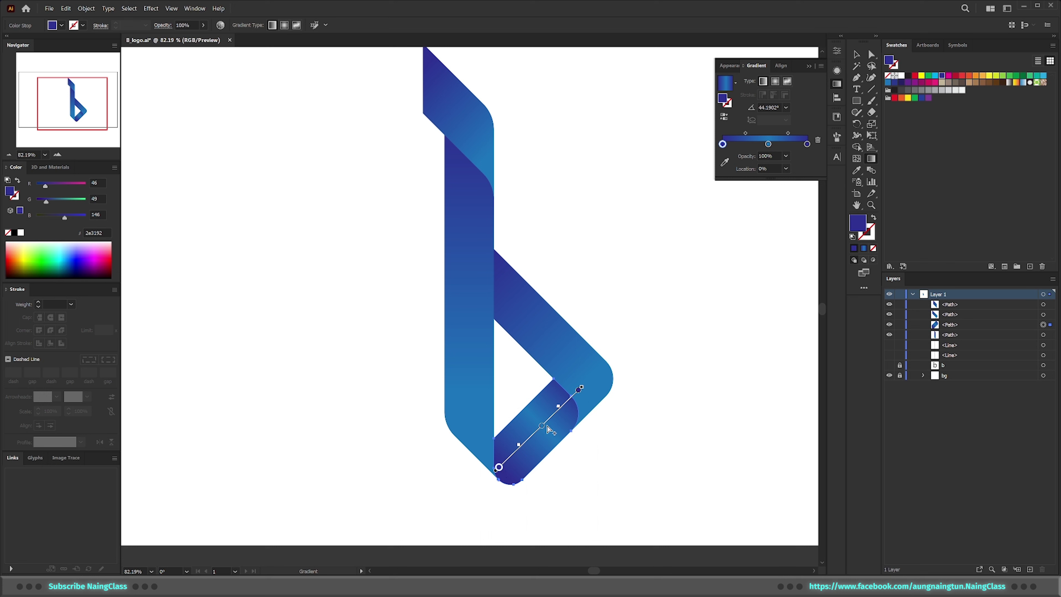
{"action": "key", "text": "v"}
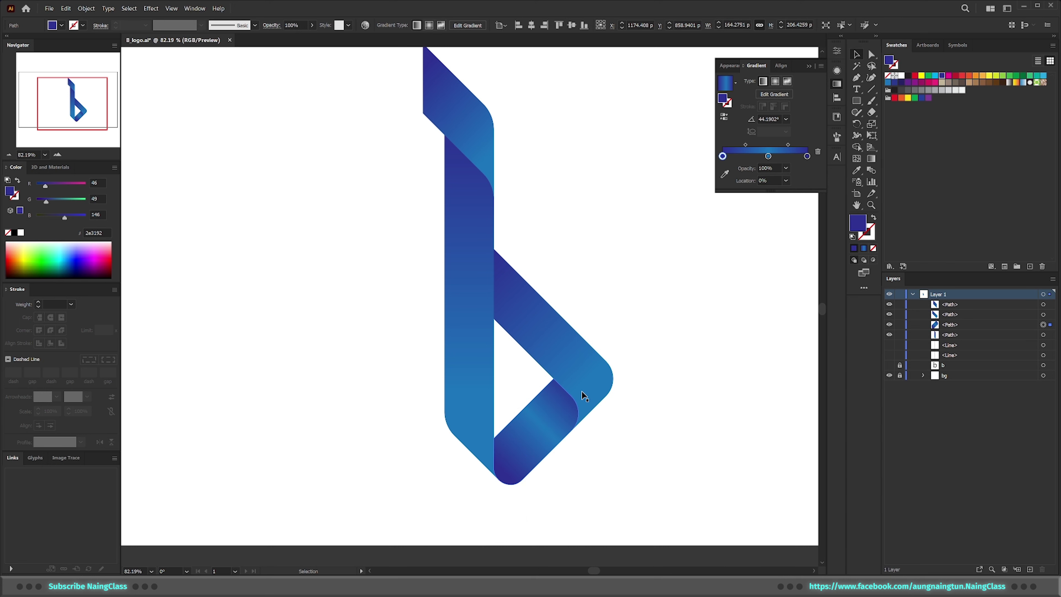
Extend both ends of the short lower bar's gradient past the shape so the dark blue ends look softer
{"action": "key", "text": "g"}
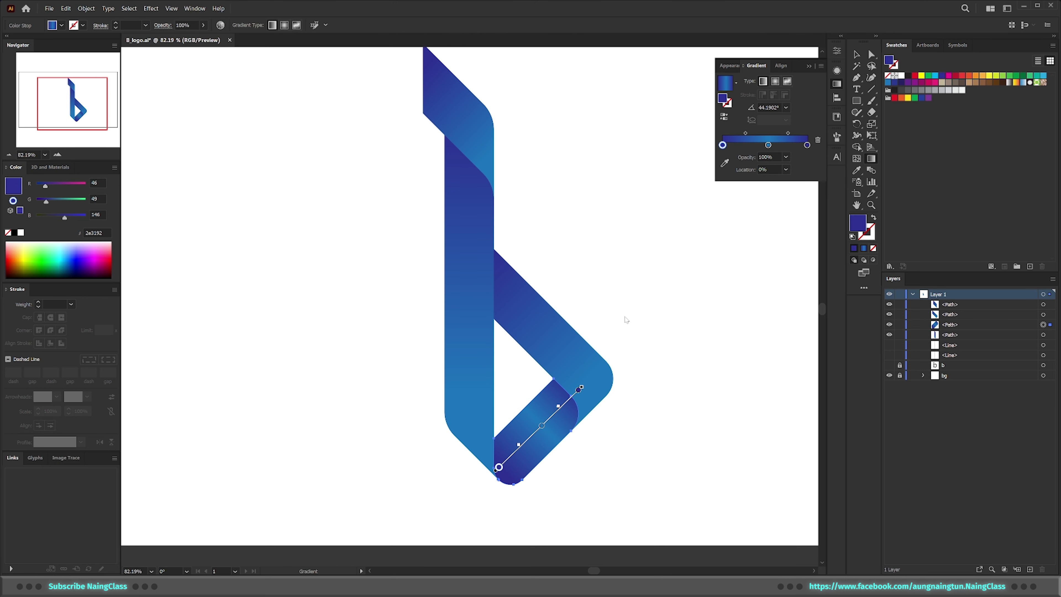
{"action": "key", "text": "v"}
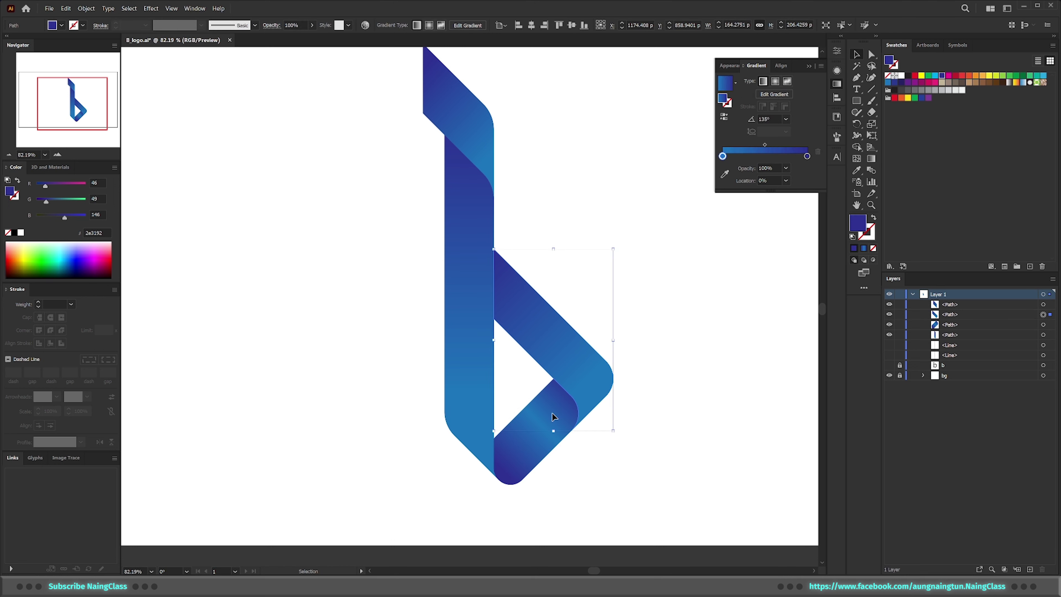
{"action": "key", "text": "g"}
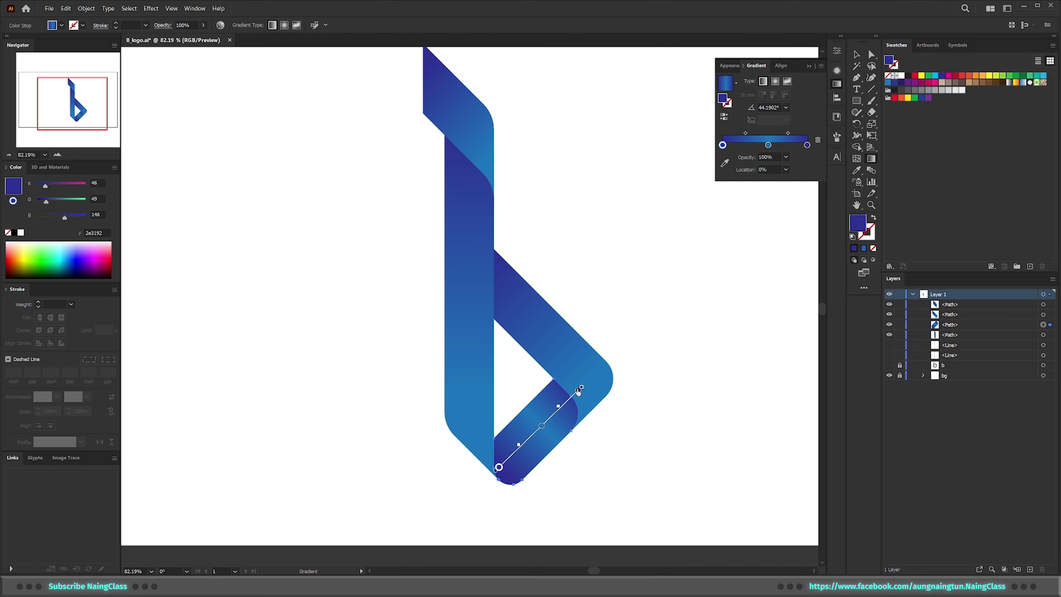
{"action": "left_click", "coordinate": [579, 389]}
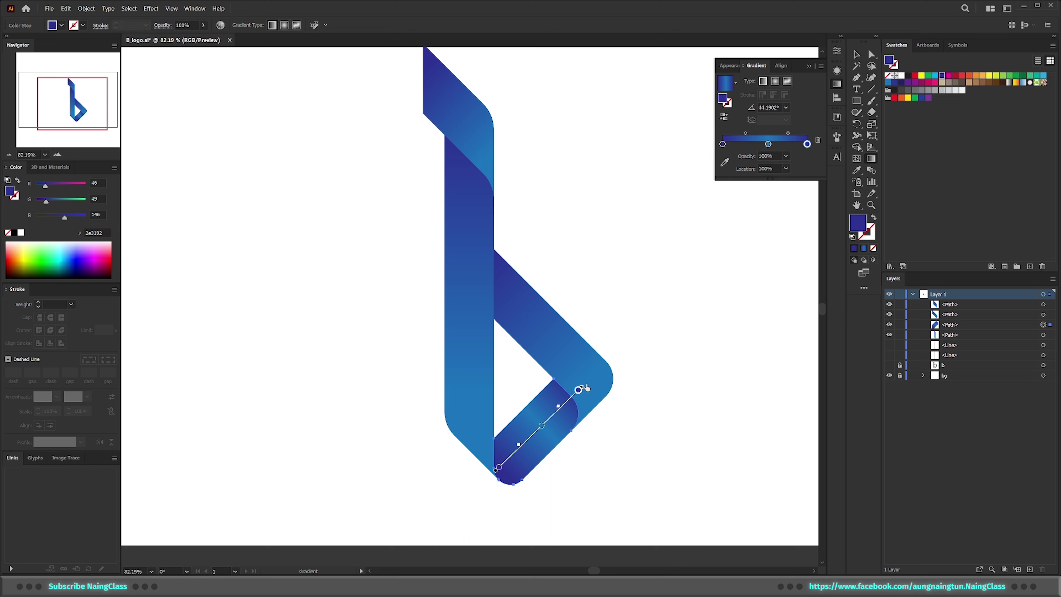
{"action": "left_click_drag", "start_coordinate": [583, 388], "coordinate": [592, 377]}
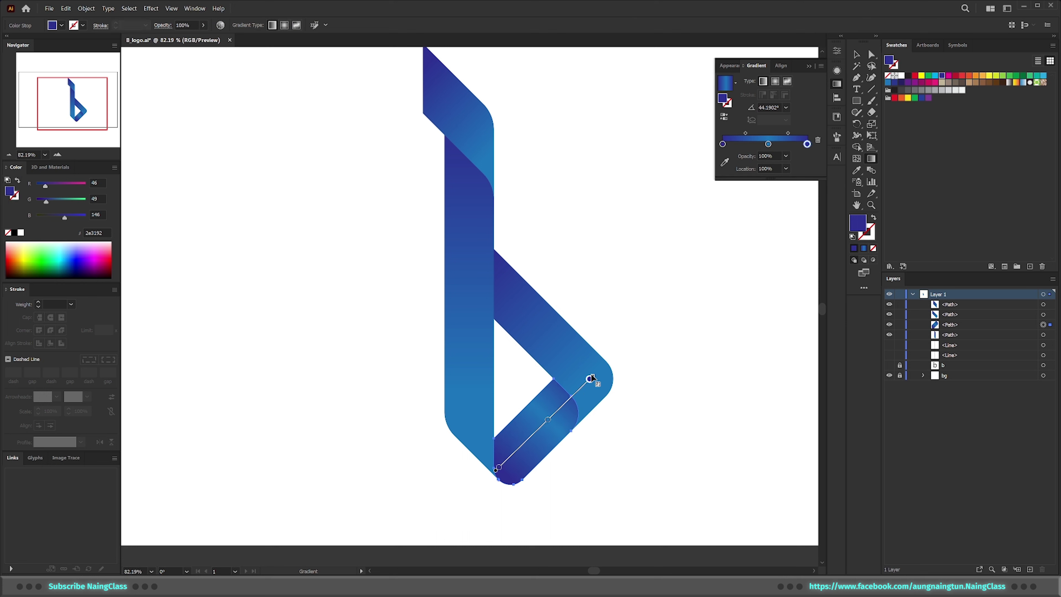
{"action": "left_click_drag", "start_coordinate": [497, 473], "coordinate": [475, 496]}
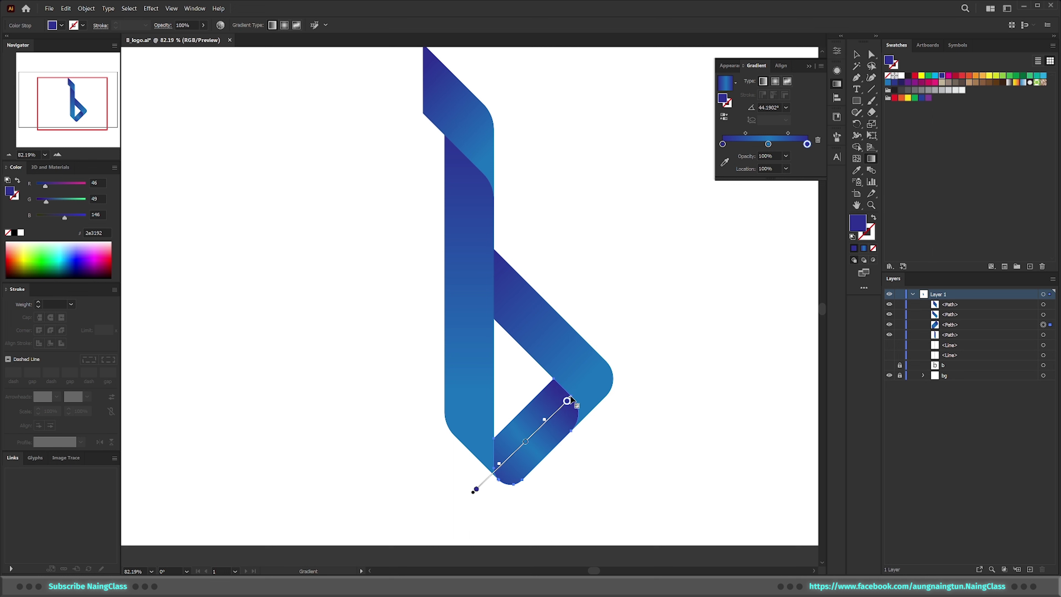
{"action": "left_click_drag", "start_coordinate": [568, 400], "coordinate": [595, 372]}
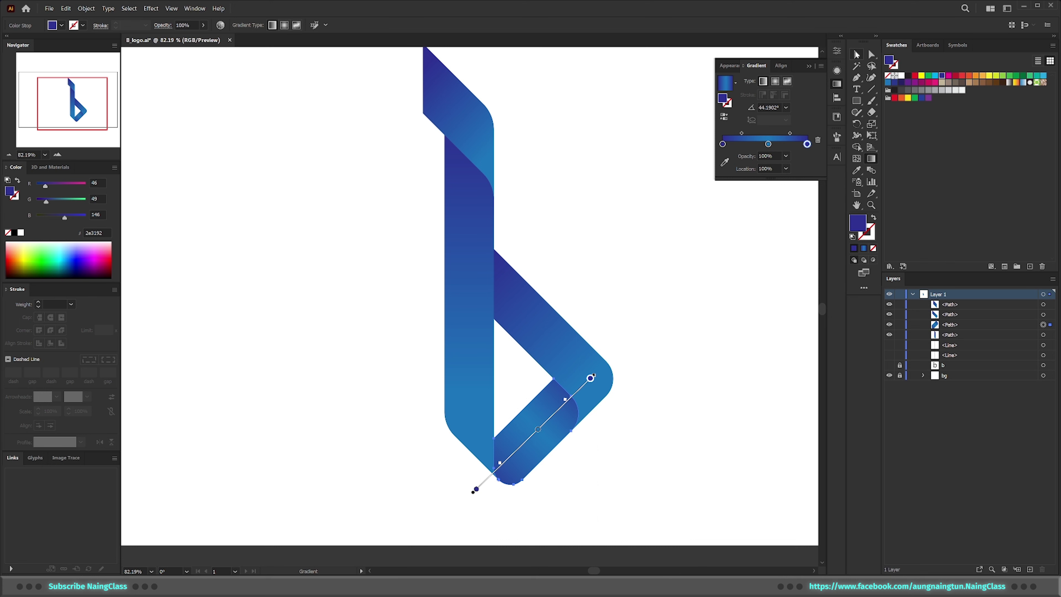
Select all four logo pieces and move them left about 132 px and slightly up to recenter the logo
{"action": "left_click", "coordinate": [856, 53]}
{"action": "left_click", "coordinate": [691, 321]}
{"action": "left_click_drag", "start_coordinate": [620, 304], "coordinate": [537, 310]}
{"action": "scroll", "coordinate": [538, 309], "scroll_direction": "up", "scroll_amount": 1}
{"action": "left_click_drag", "start_coordinate": [603, 194], "coordinate": [449, 433]}
{"action": "left_click_drag", "start_coordinate": [548, 366], "coordinate": [508, 362]}
Group the four logo pieces, deselect the group and collapse the gradient settings
{"action": "key", "text": "a"}
{"action": "key", "text": "v"}
{"action": "key", "text": "ctrl+g"}
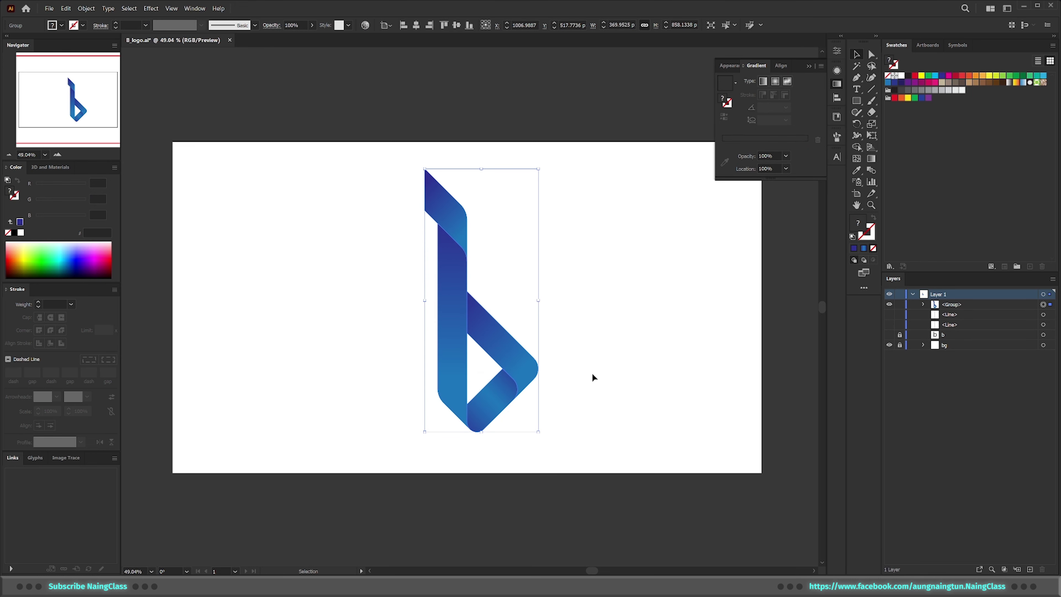
{"action": "left_click", "coordinate": [654, 422]}
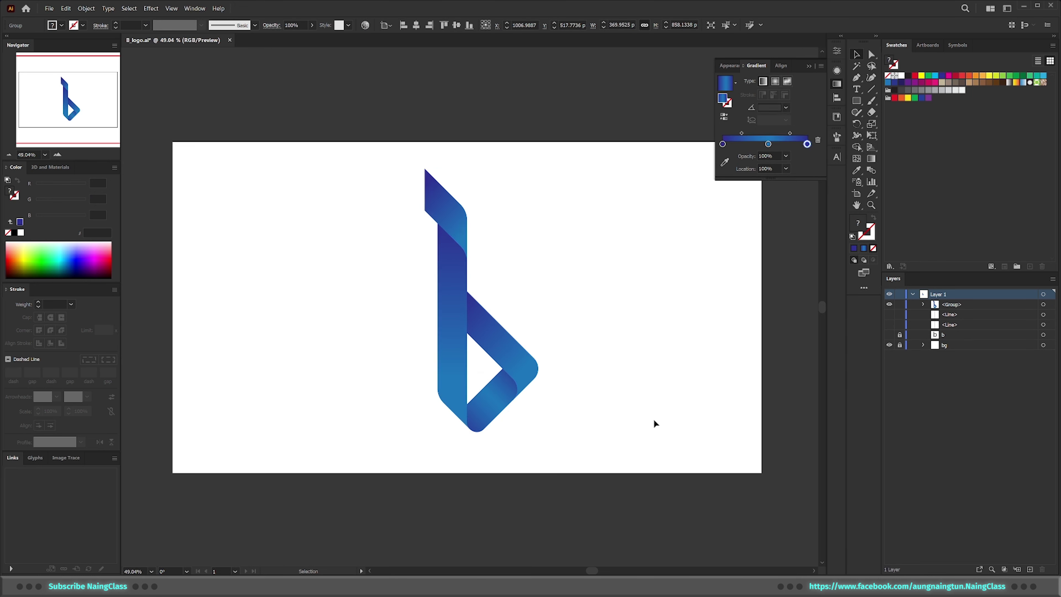
{"action": "left_click", "coordinate": [818, 62]}
{"action": "left_click_drag", "start_coordinate": [661, 305], "coordinate": [677, 301]}
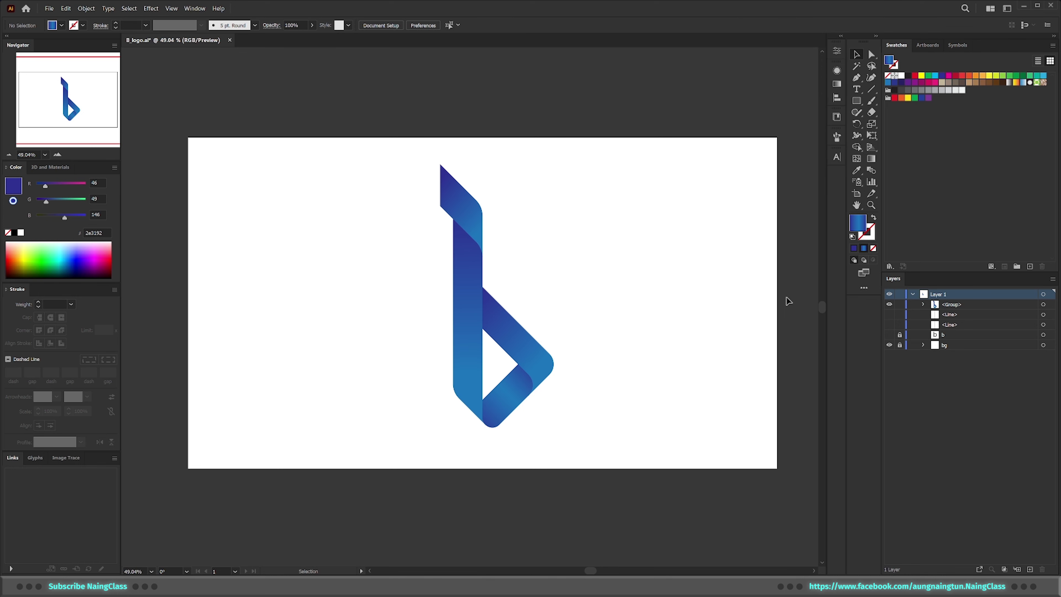